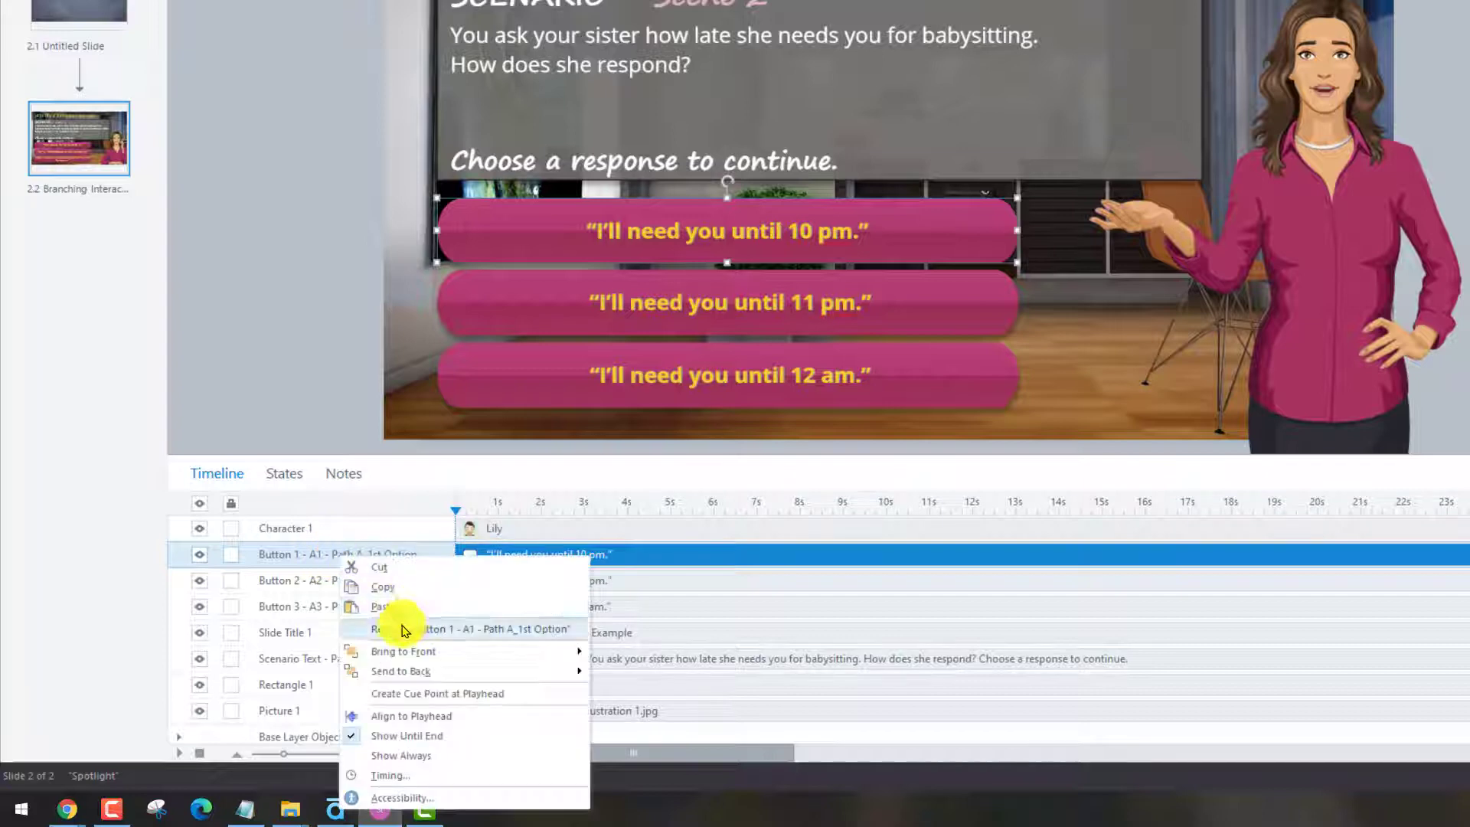
Rename the 10 pm response button on the timeline as "Button 1 - C1 - Path C_1st Option"
left_click(319, 556)
key("BackSpace")
type("C")
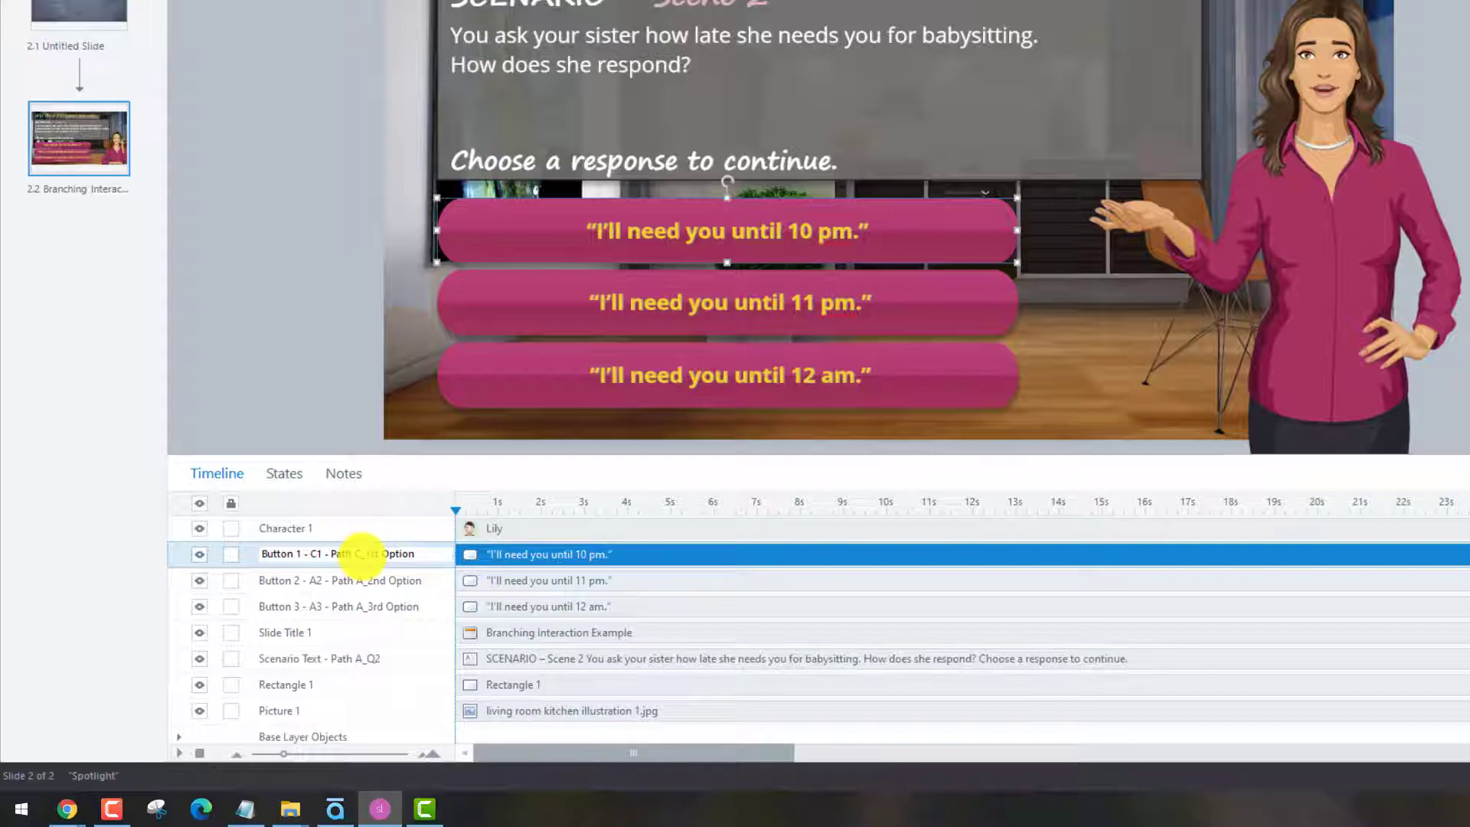
left_click(349, 586)
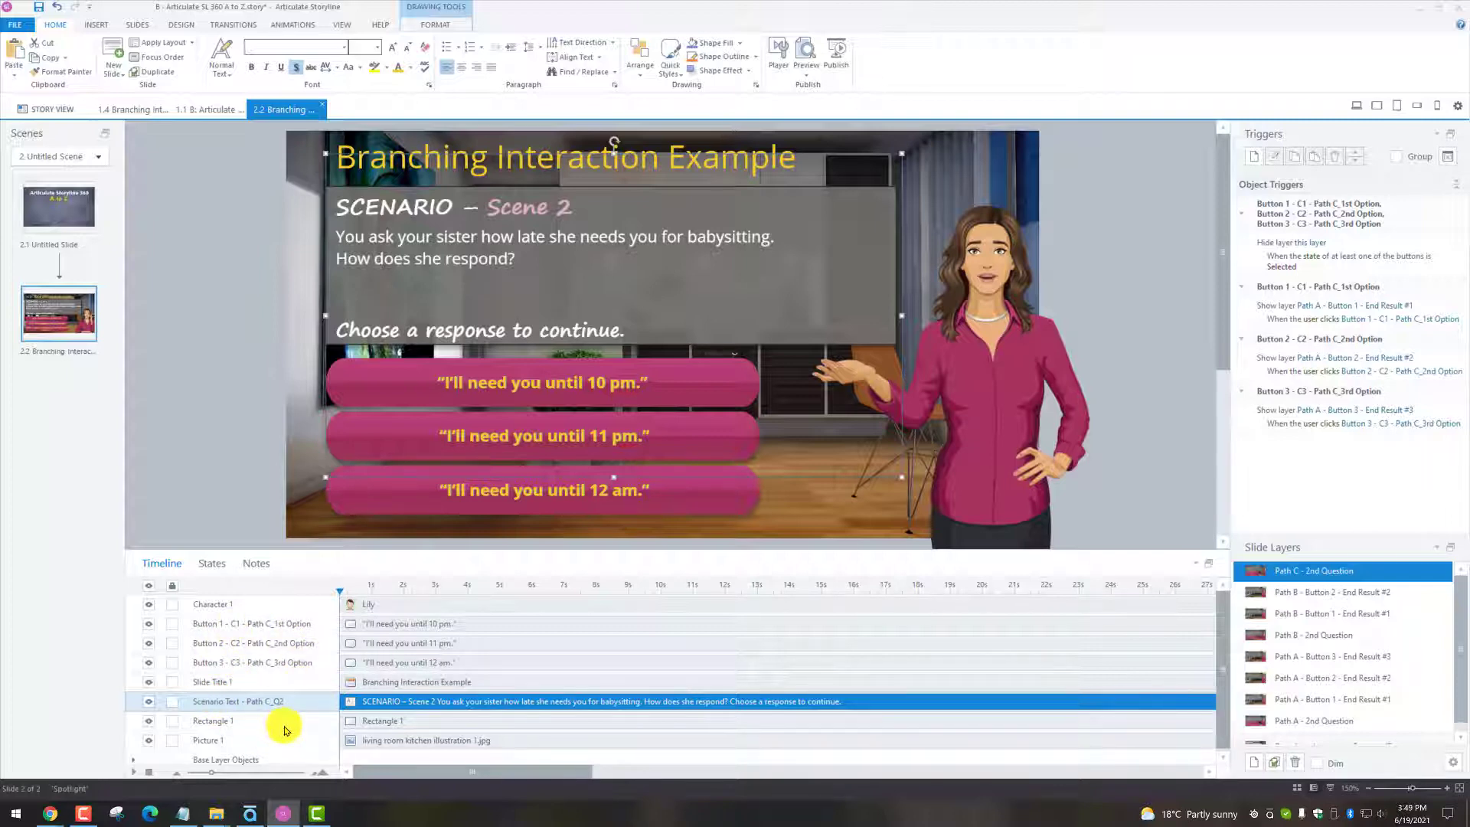
Duplicate the "Path B - Button 1 - End Result #1" slide layer
left_click(1343, 579)
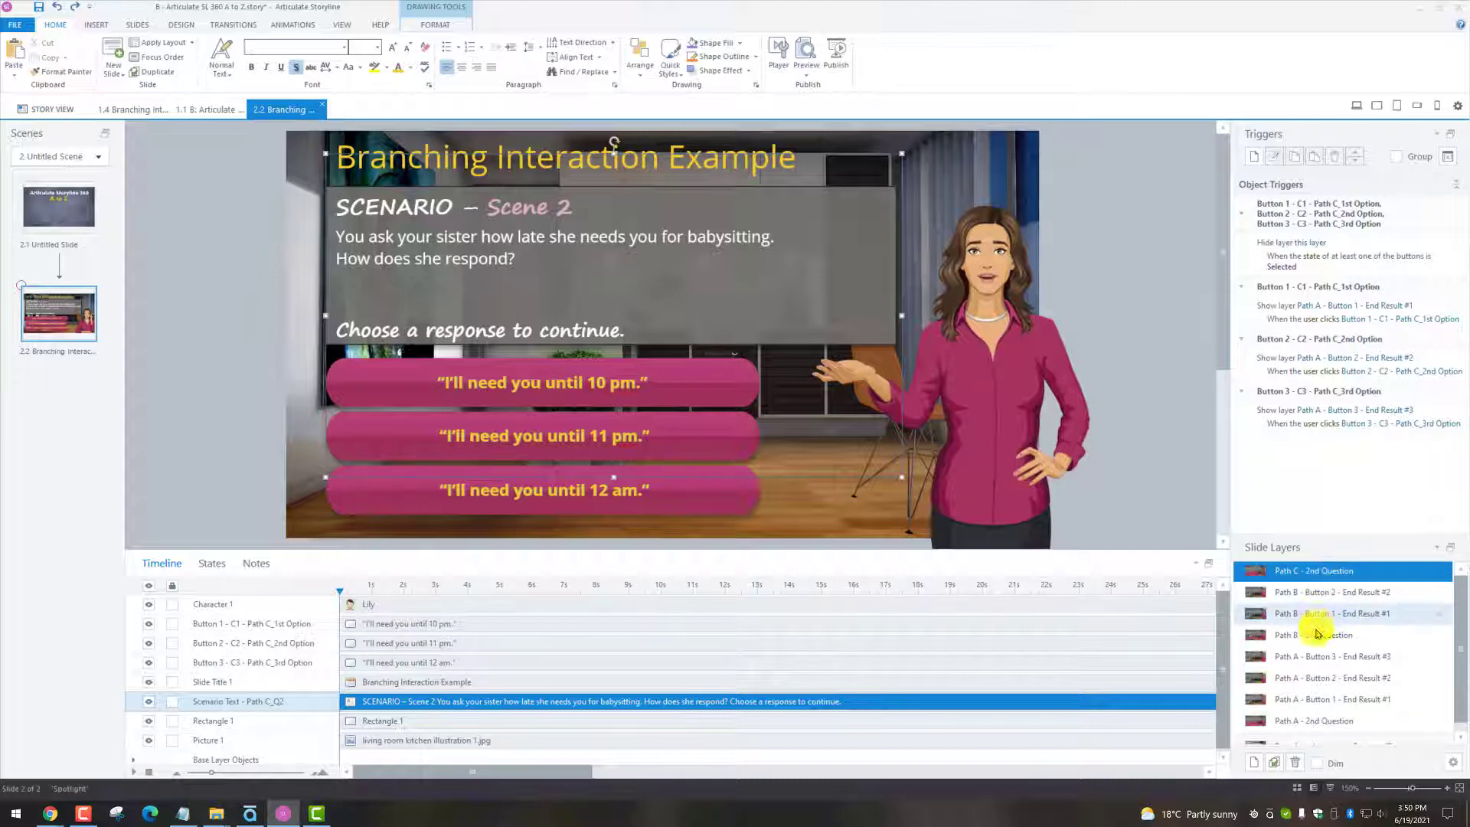
scroll(1335, 653, "down", 1)
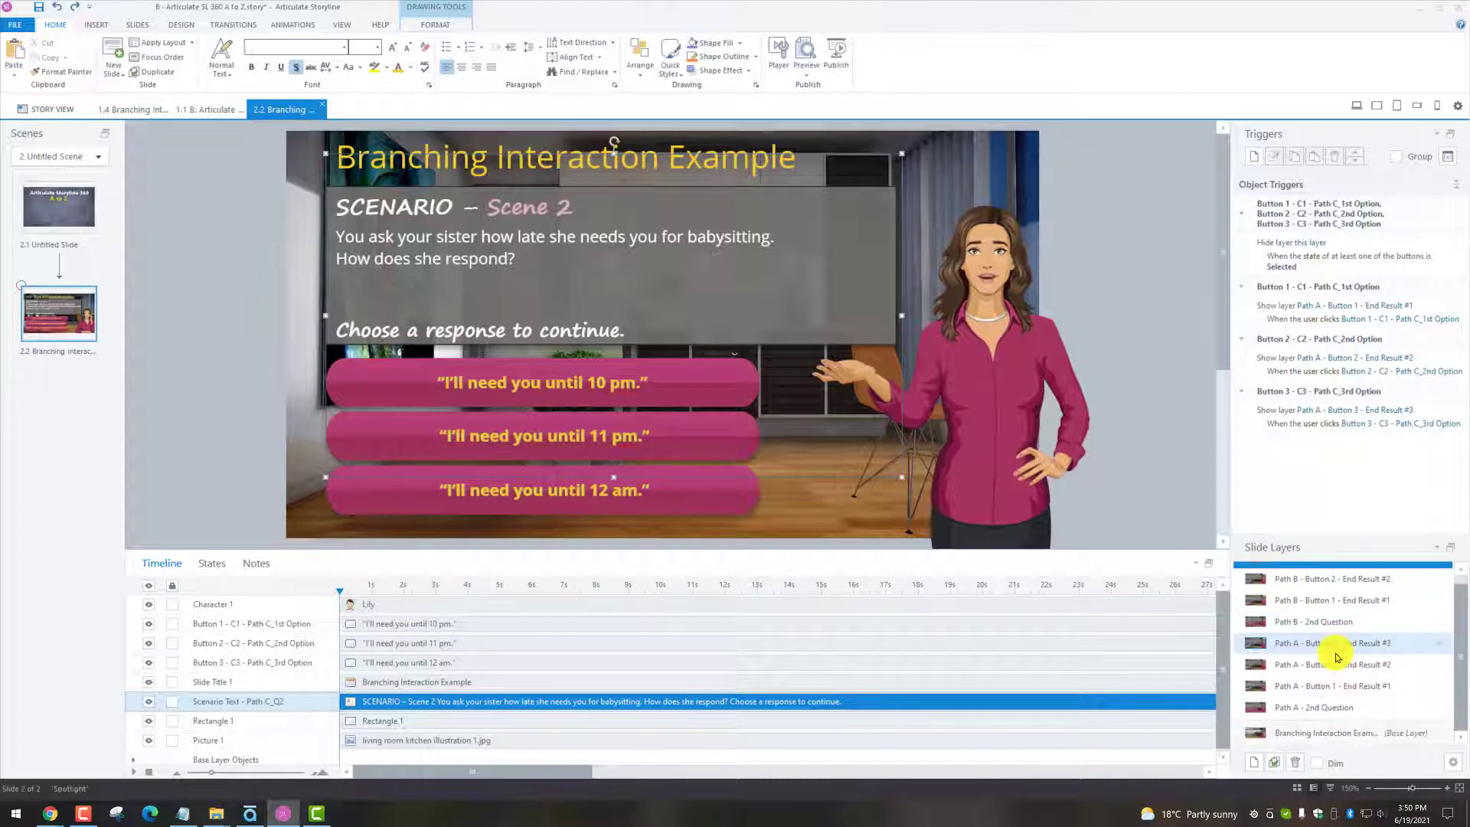
scroll(1338, 651, "up", 1)
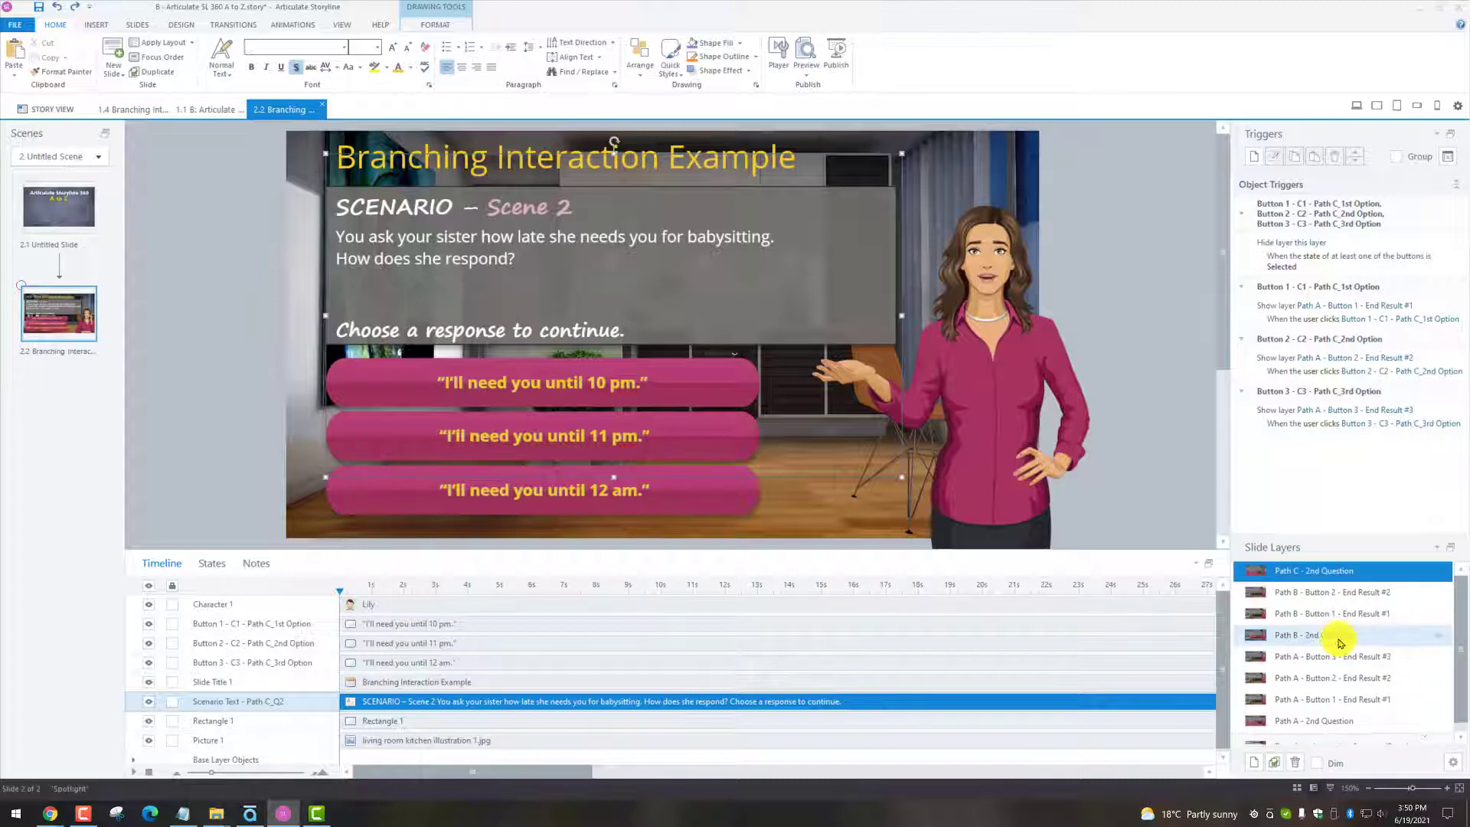
left_click(1330, 614)
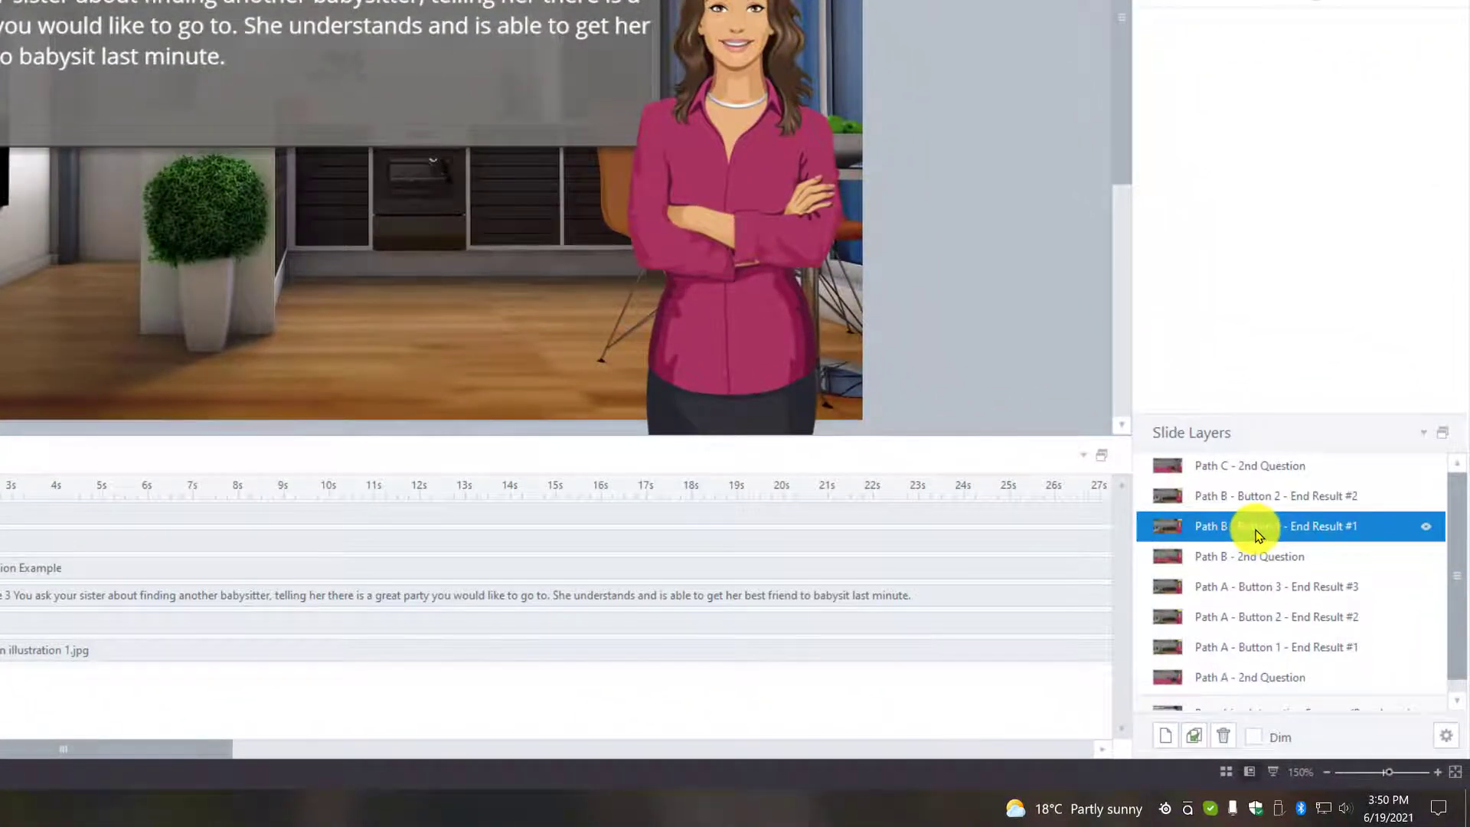
right_click(1256, 533)
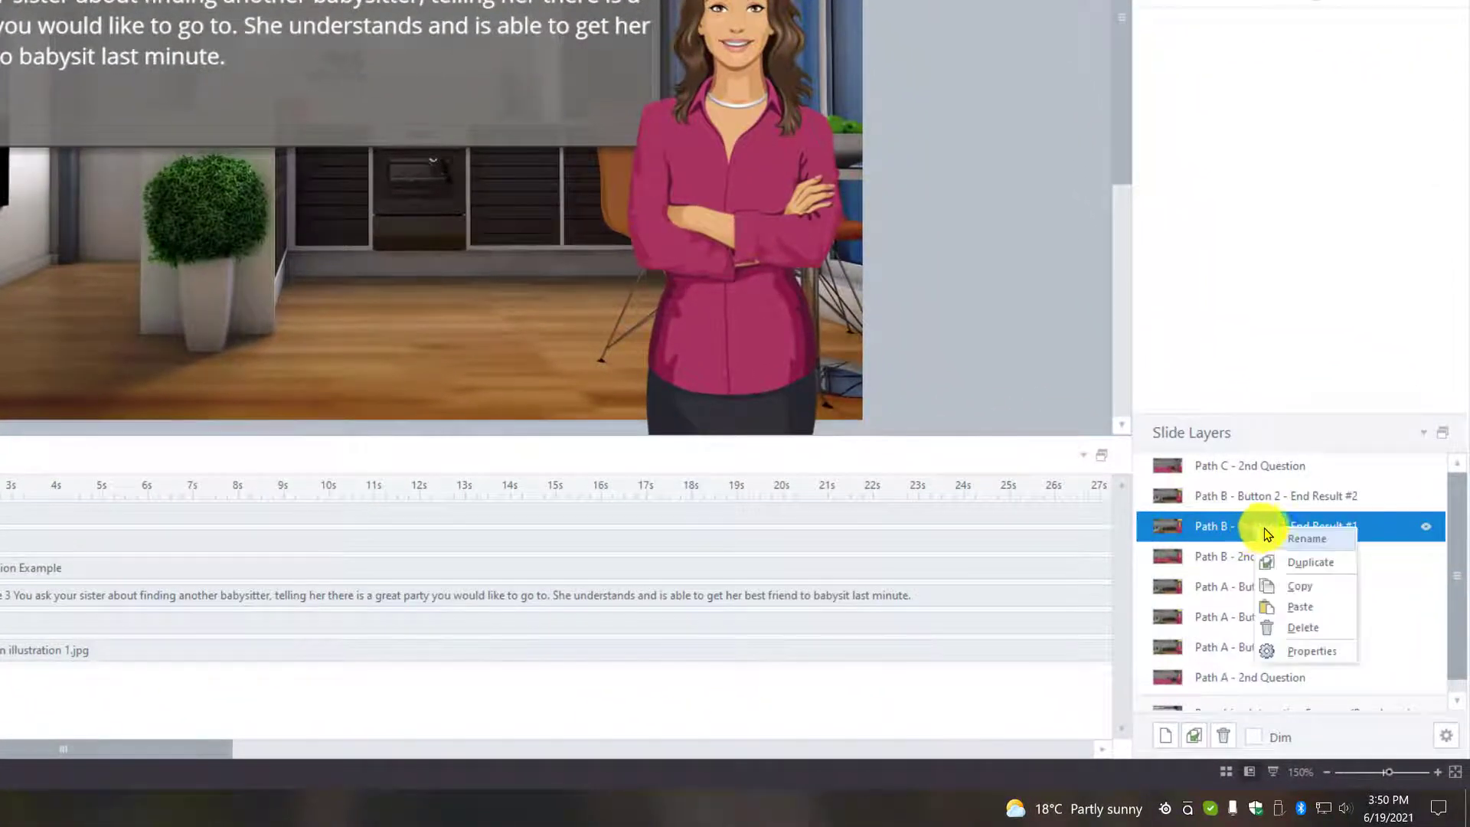
left_click(1299, 567)
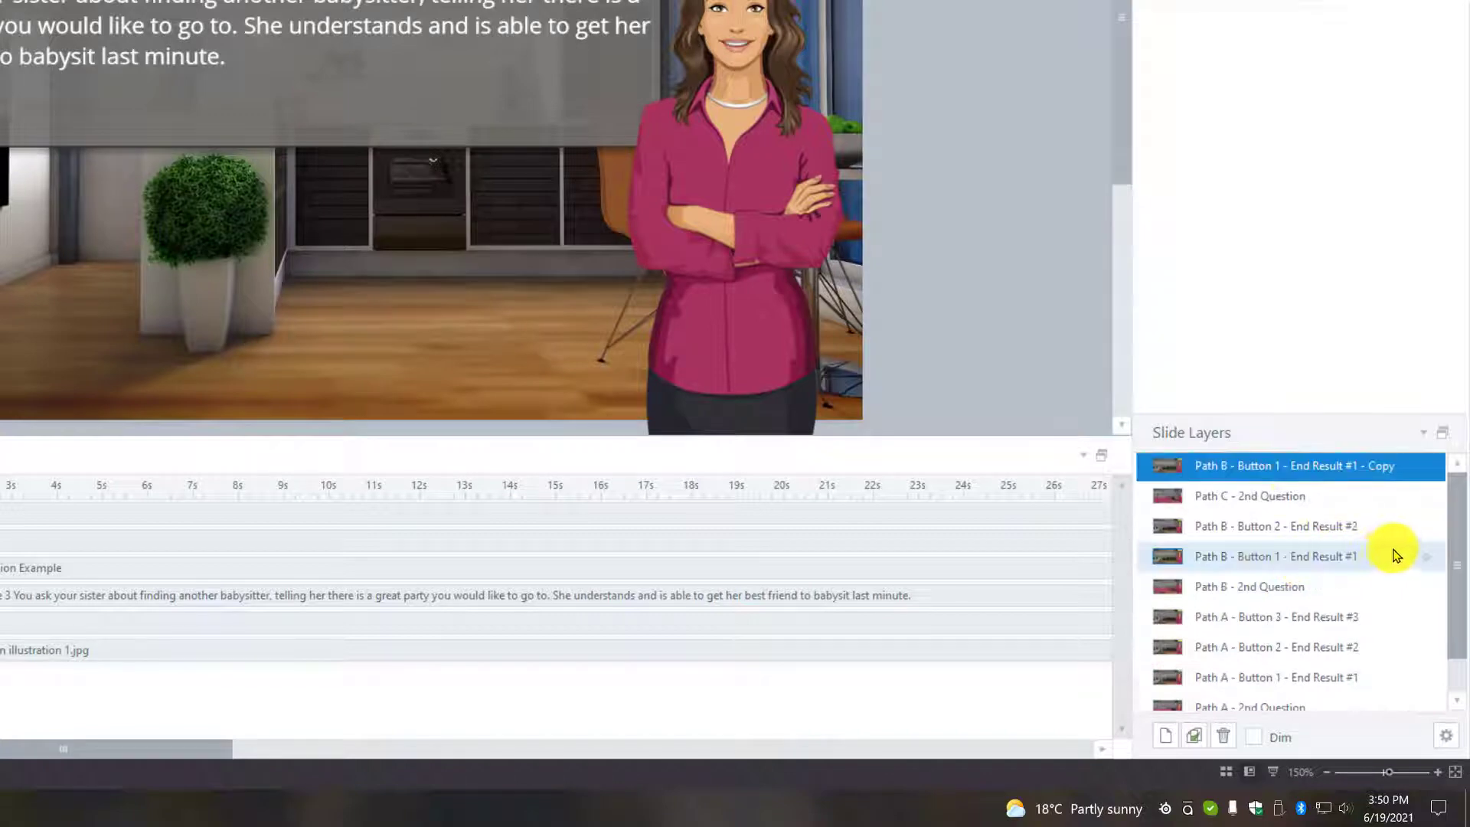
Rename the copied Path B layer as "Path C - Button 1 - End Result #1"
right_click(1258, 469)
left_click(1302, 476)
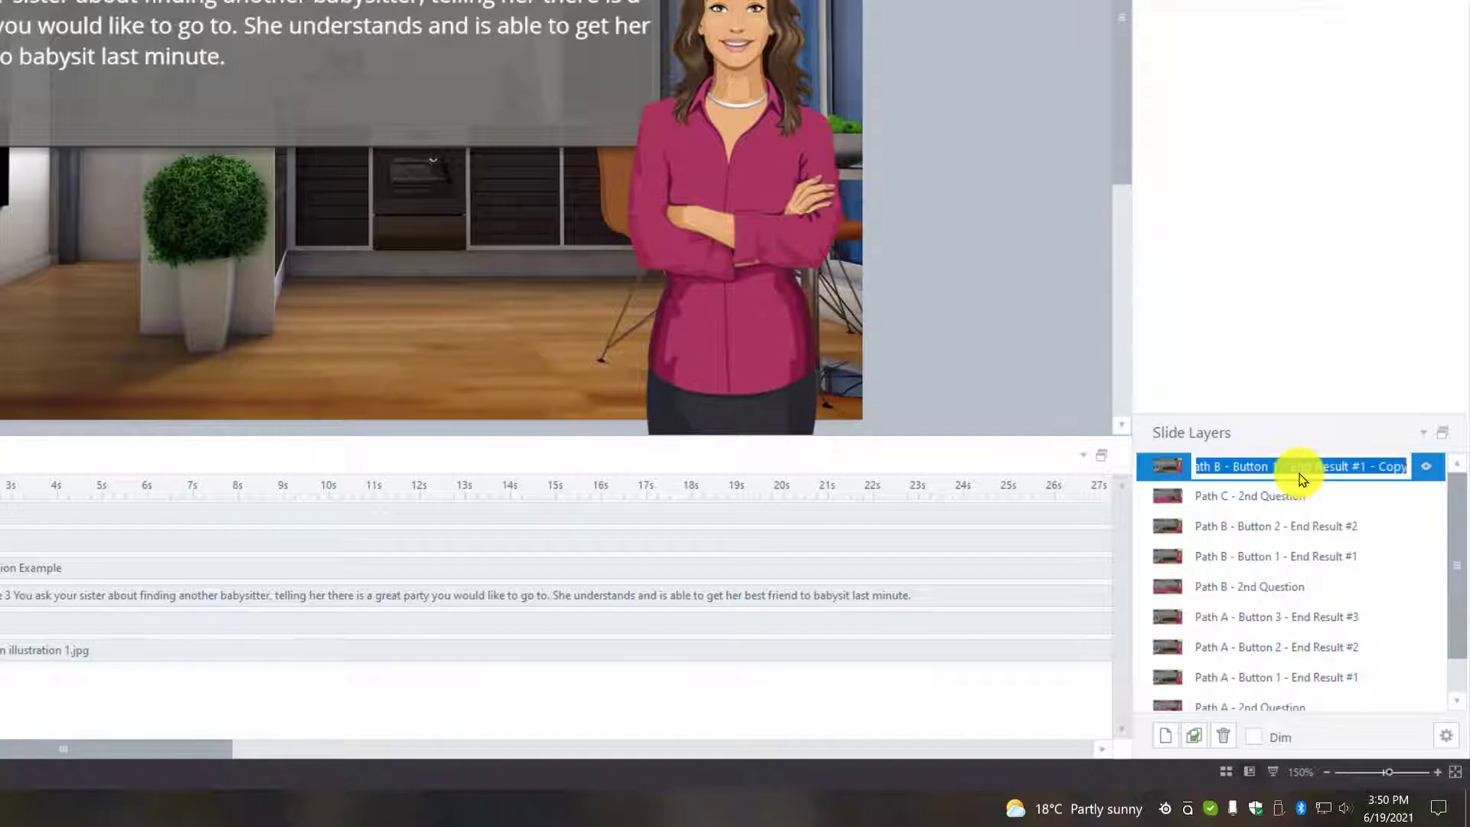
left_click(1224, 466)
key("BackSpace")
type("C")
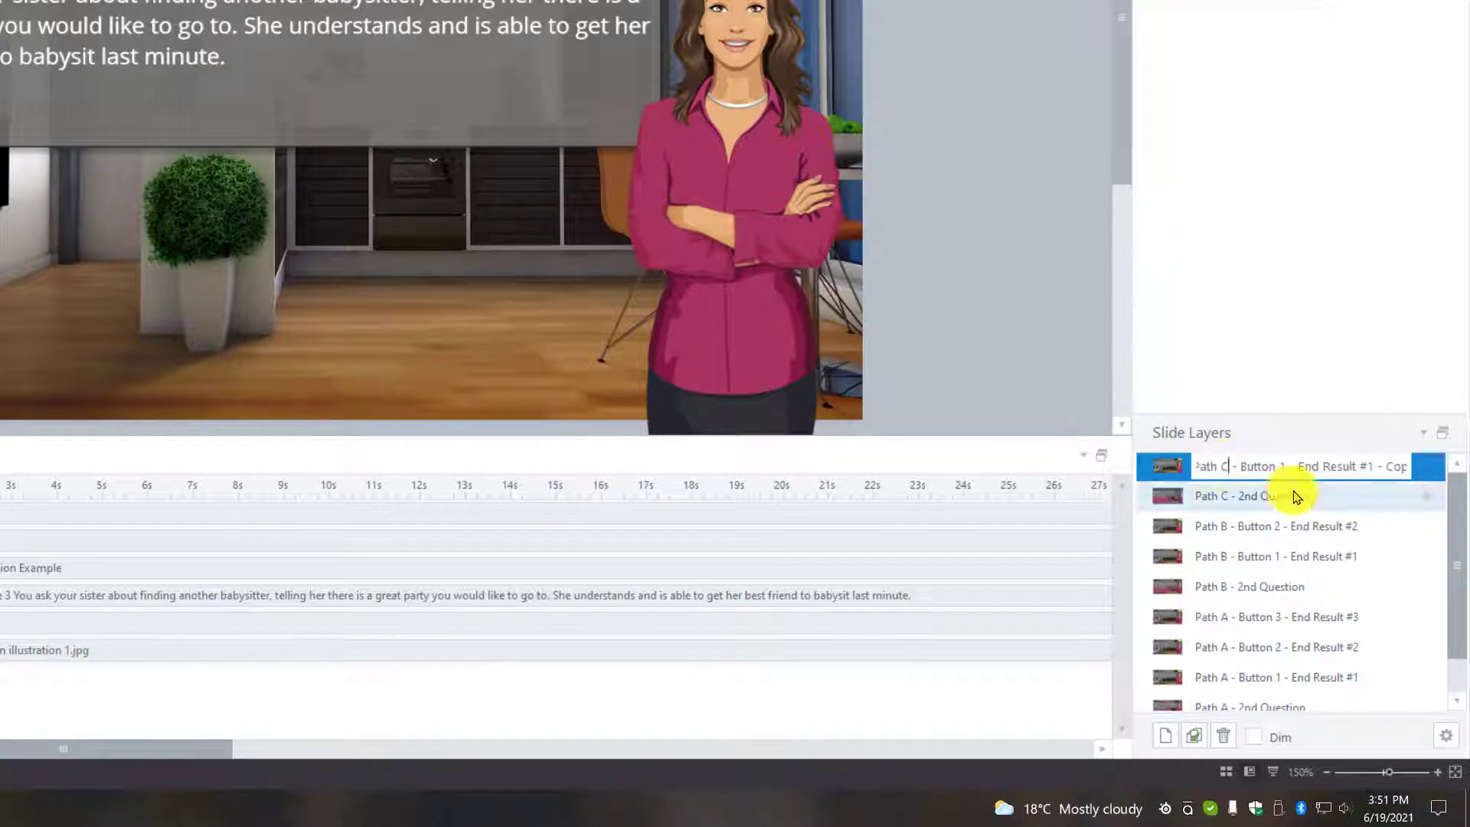
left_click_drag(1384, 465, 1436, 480)
key("BackSpace")
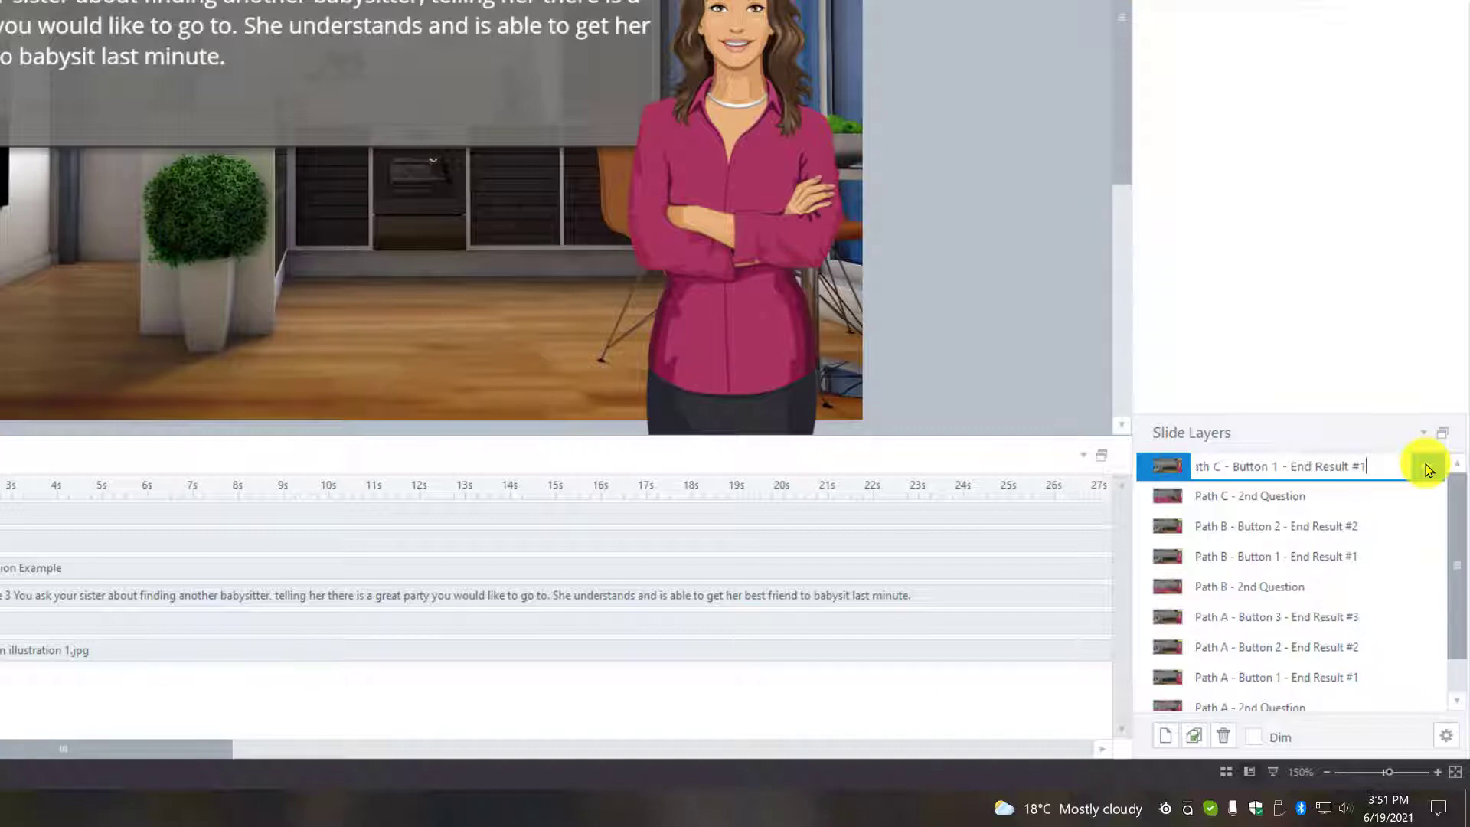
key("Return")
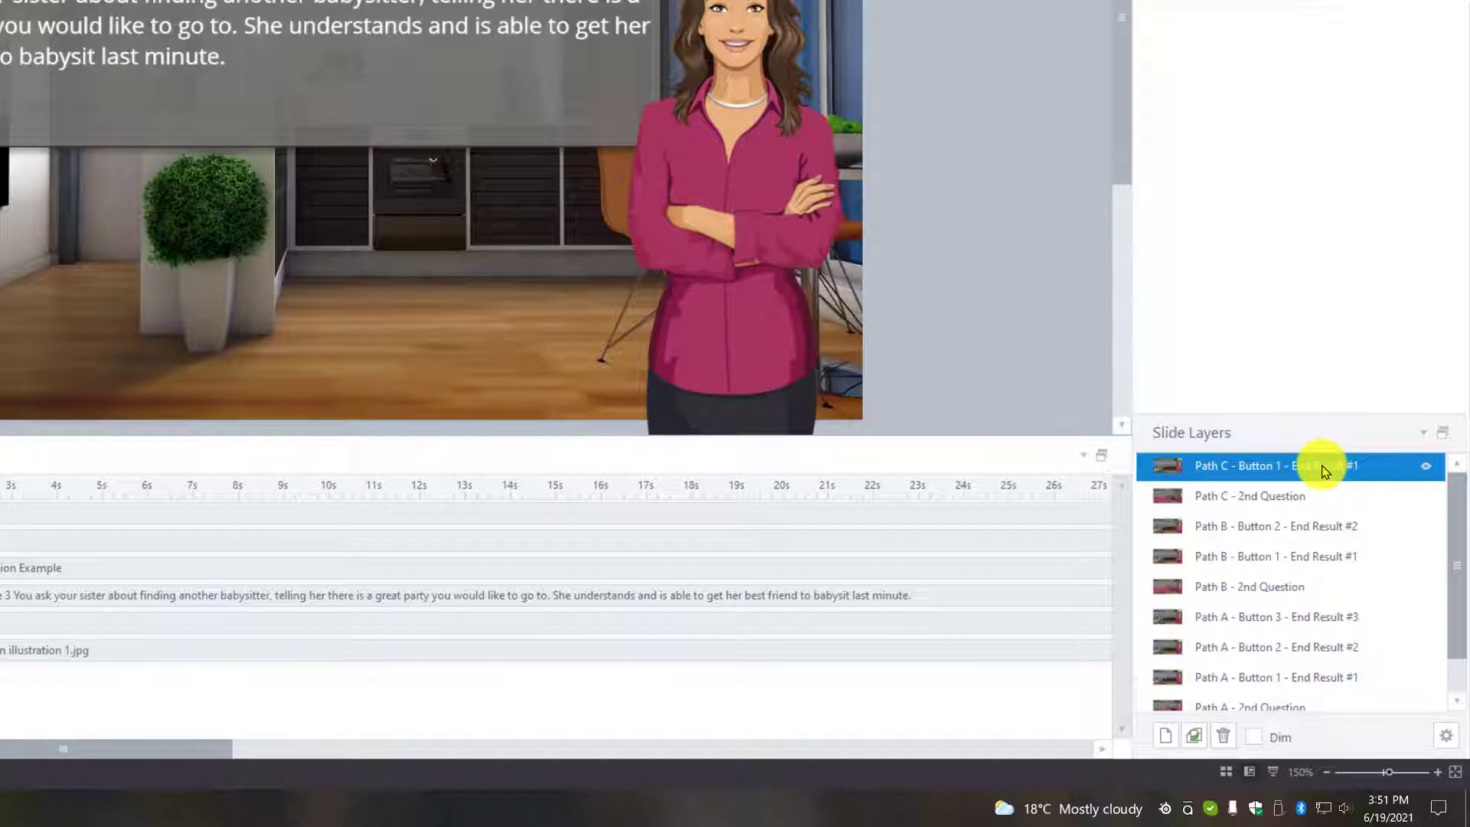
Duplicate the "Path C - Button 1 - End Result #1" layer and rename the copy as "Path C - Button 2 - End Result #2"
right_click(1325, 468)
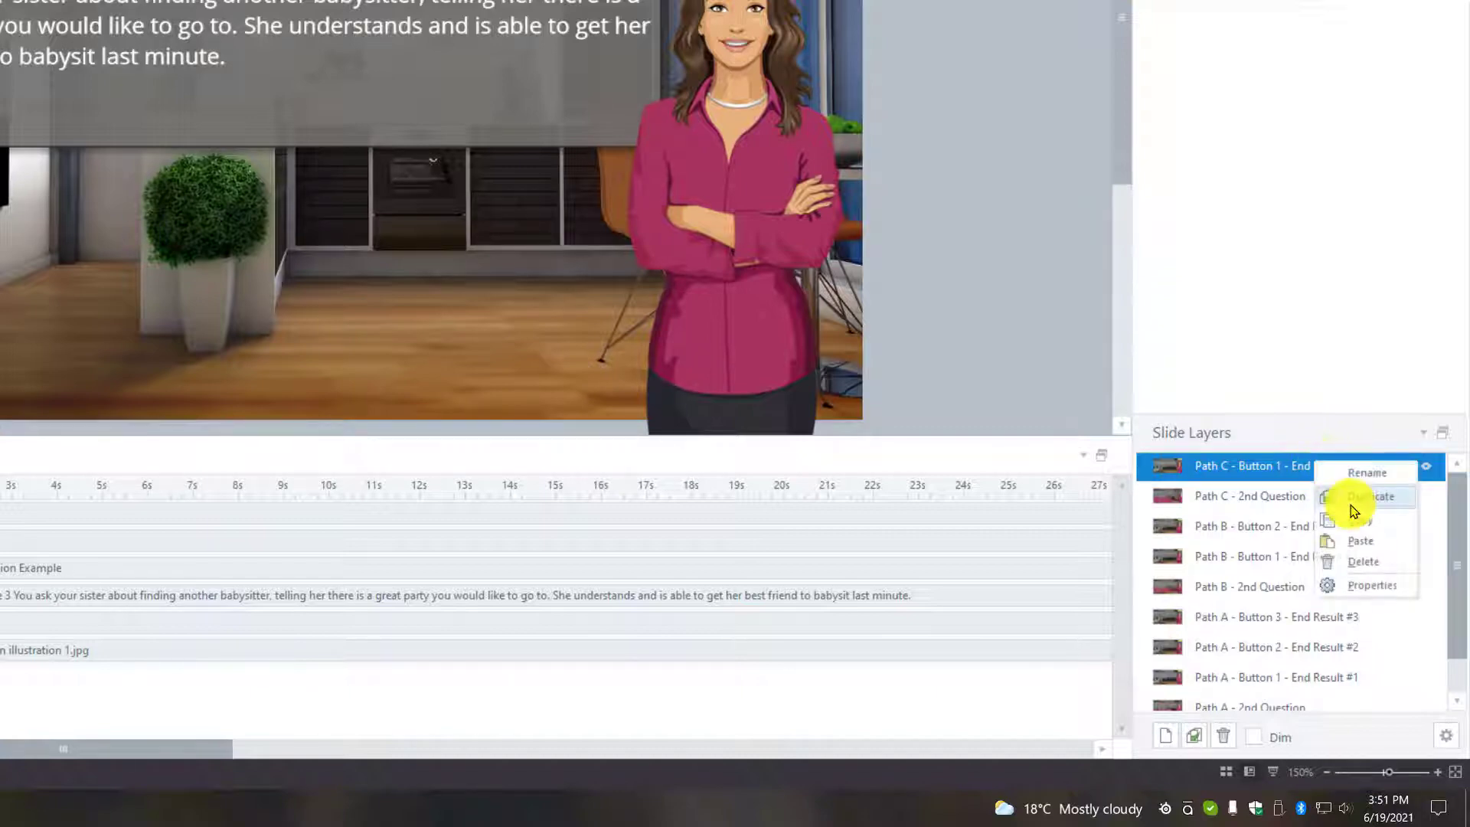
left_click(1360, 508)
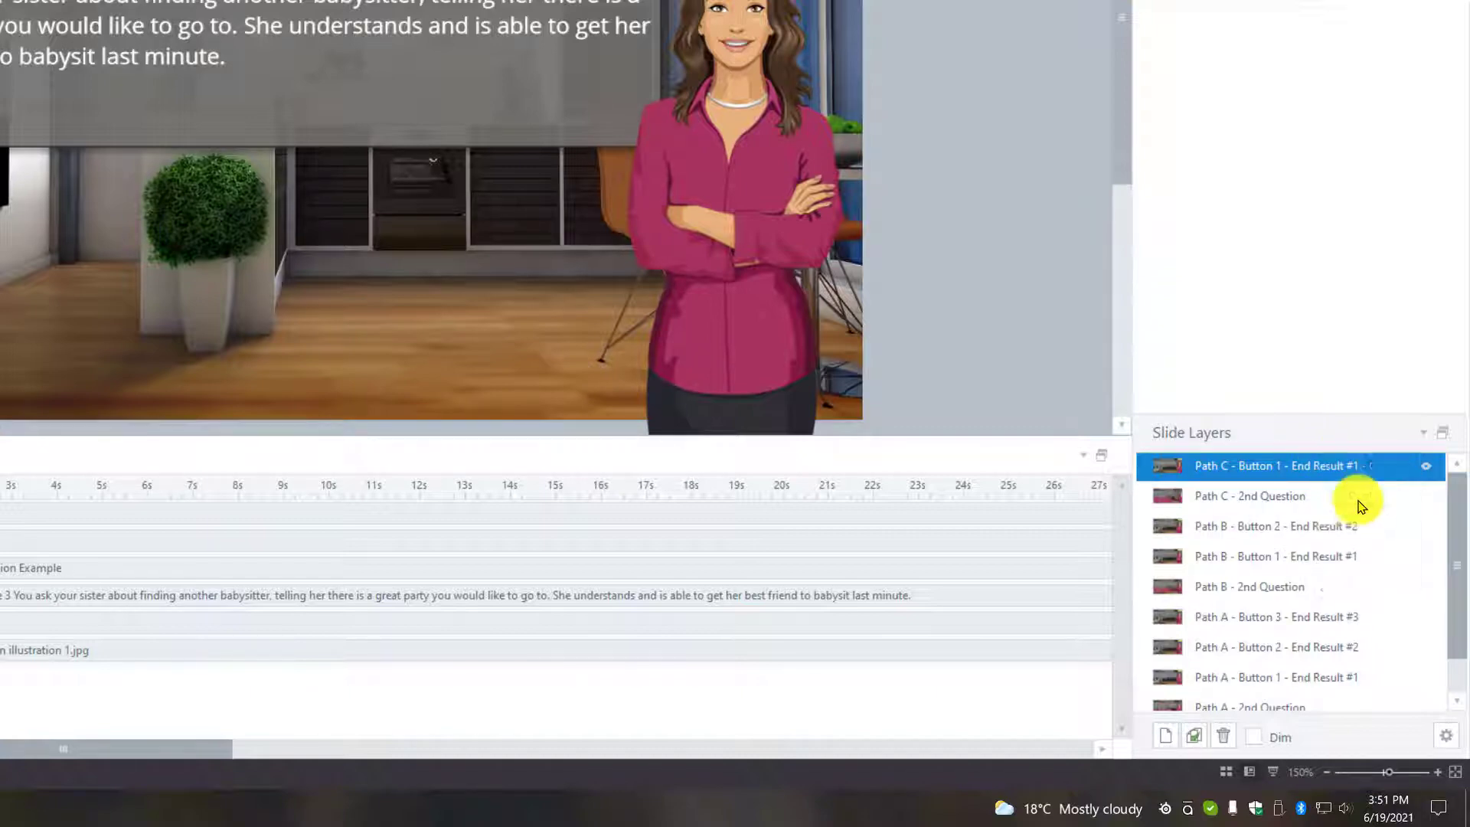
right_click(1321, 469)
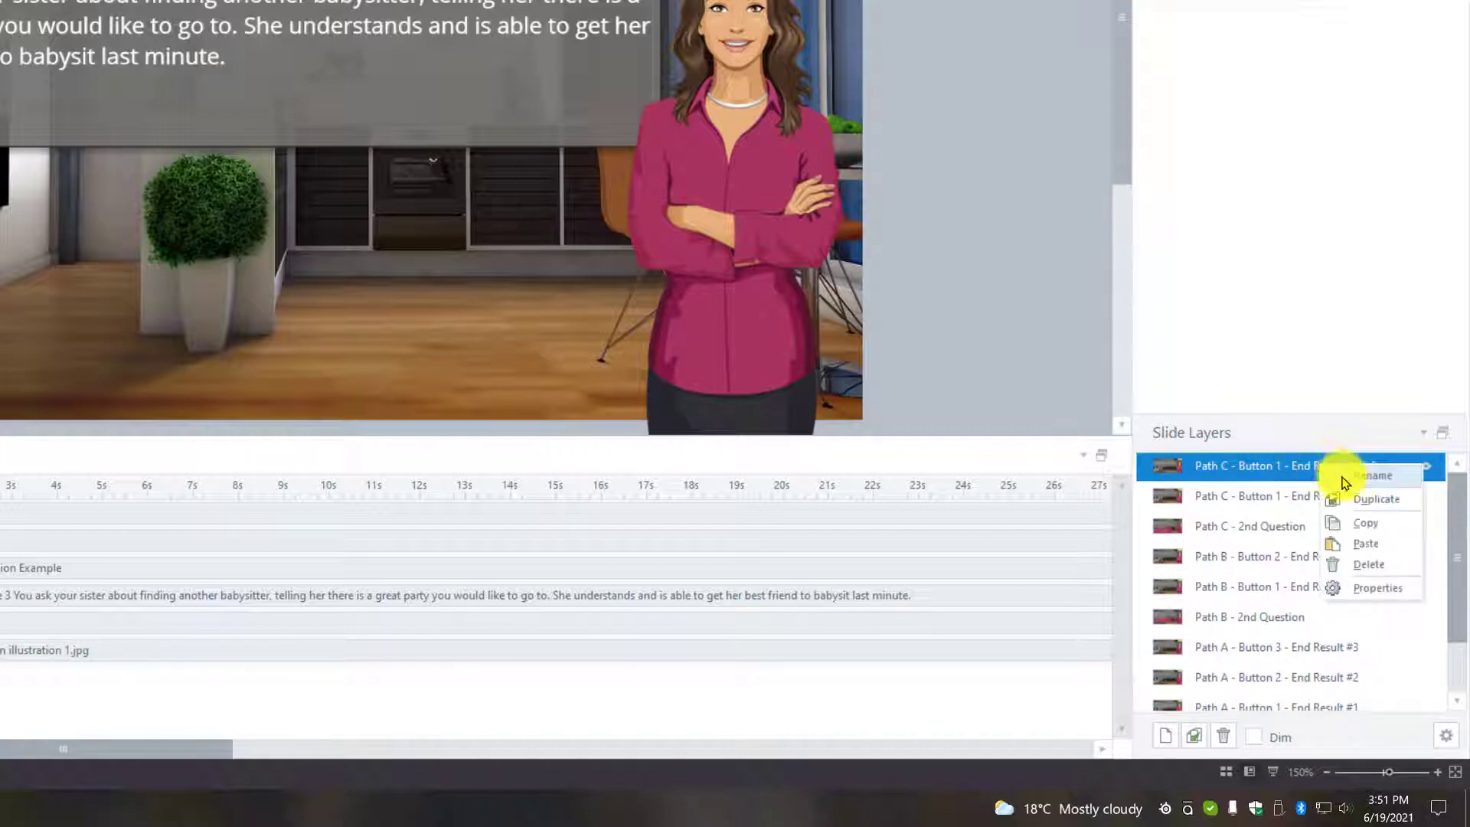
left_click(1349, 476)
left_click(1273, 467)
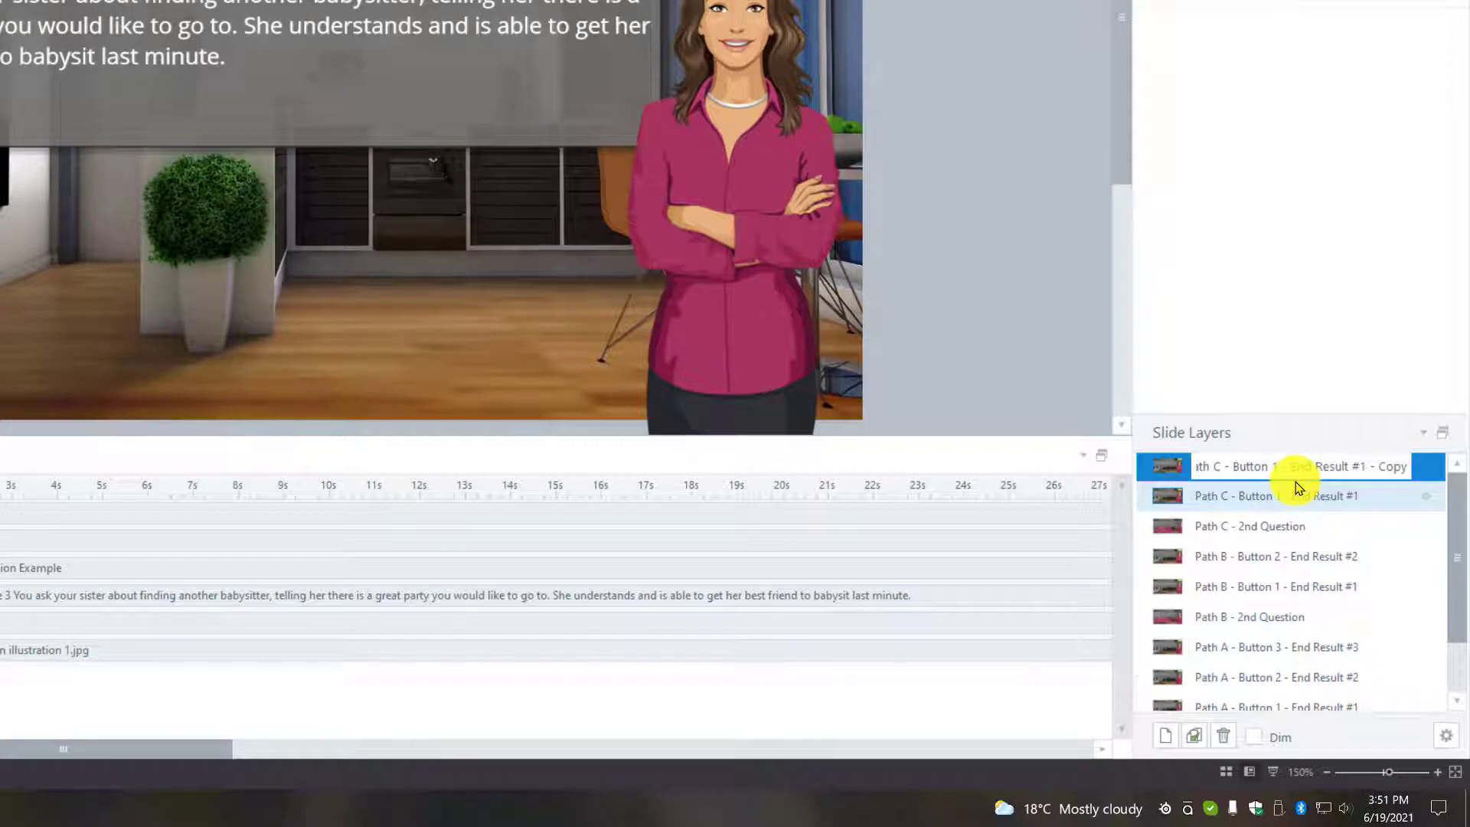
key("Delete")
type("2")
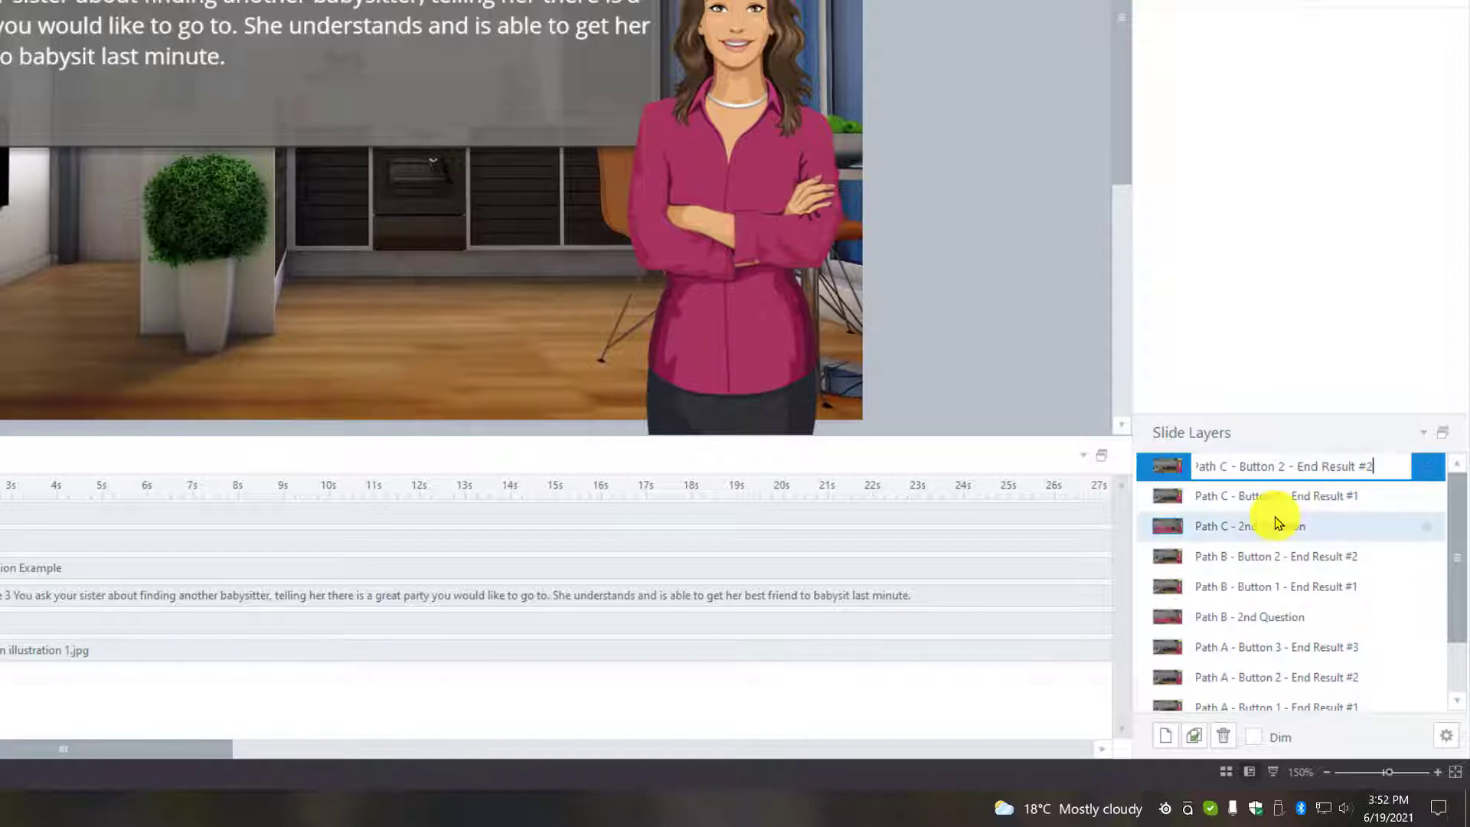
left_click(1301, 499)
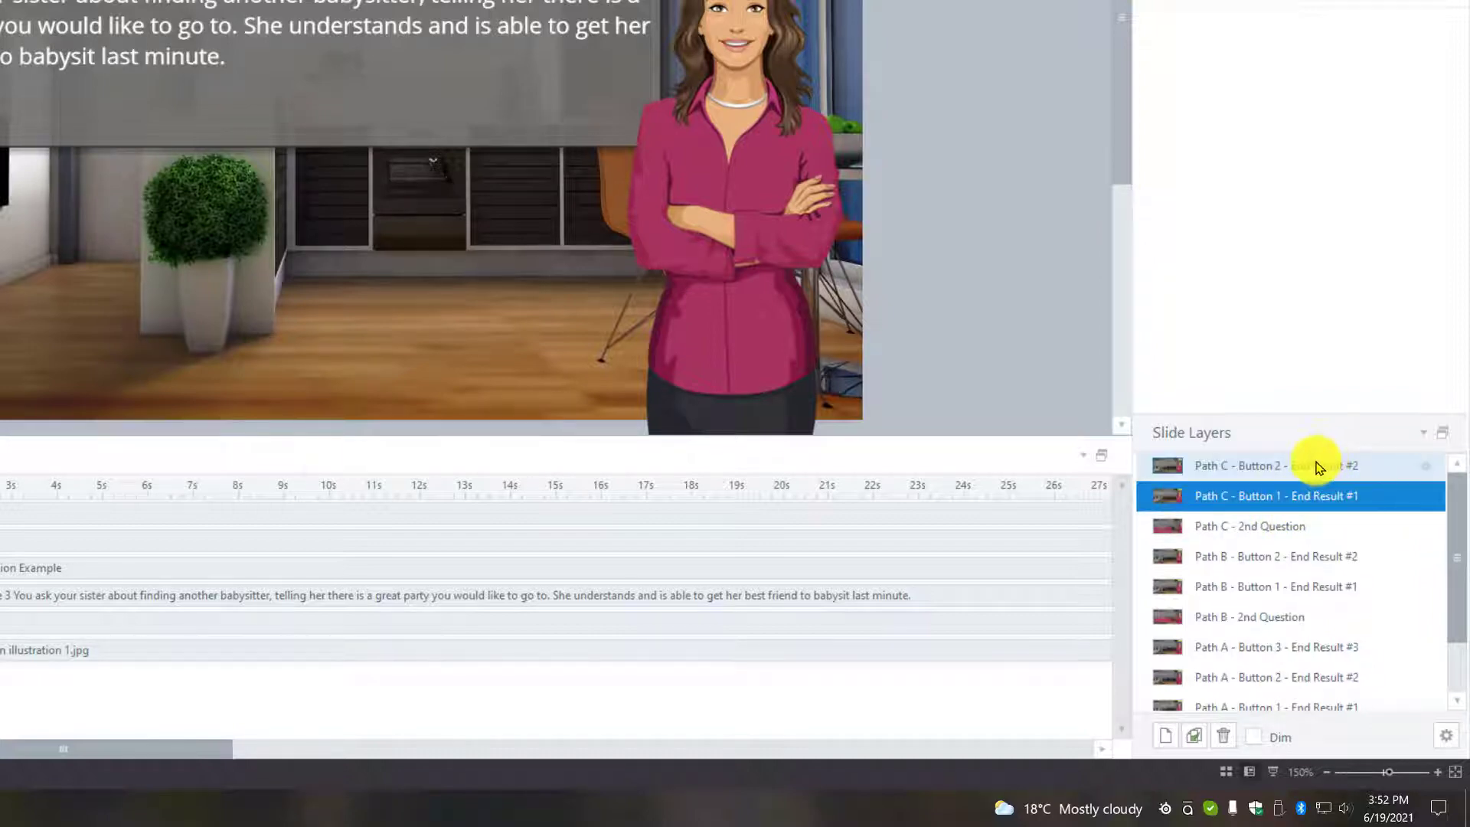
left_click(1323, 470)
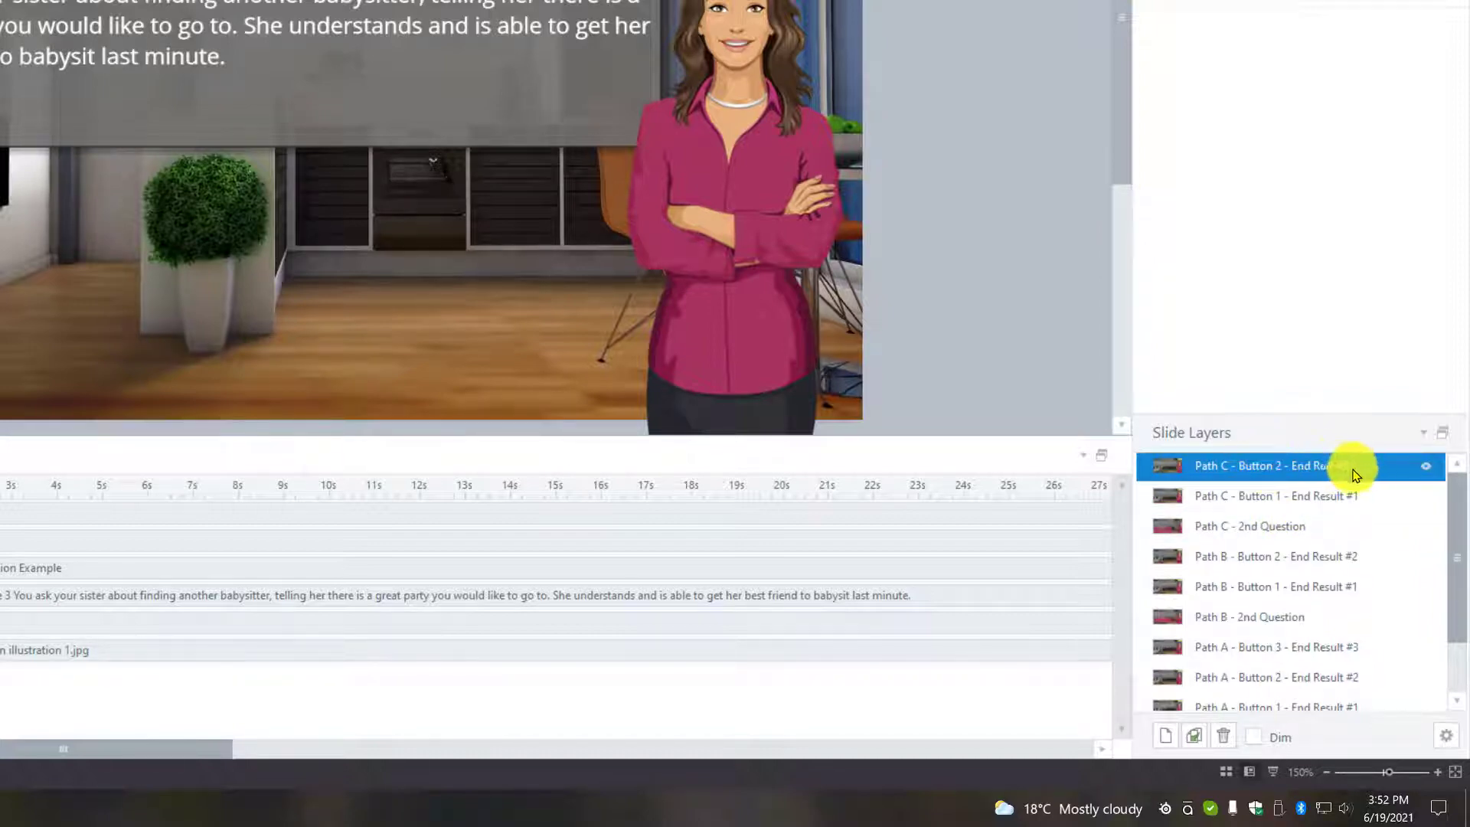
left_click(1262, 505)
left_click(1267, 474)
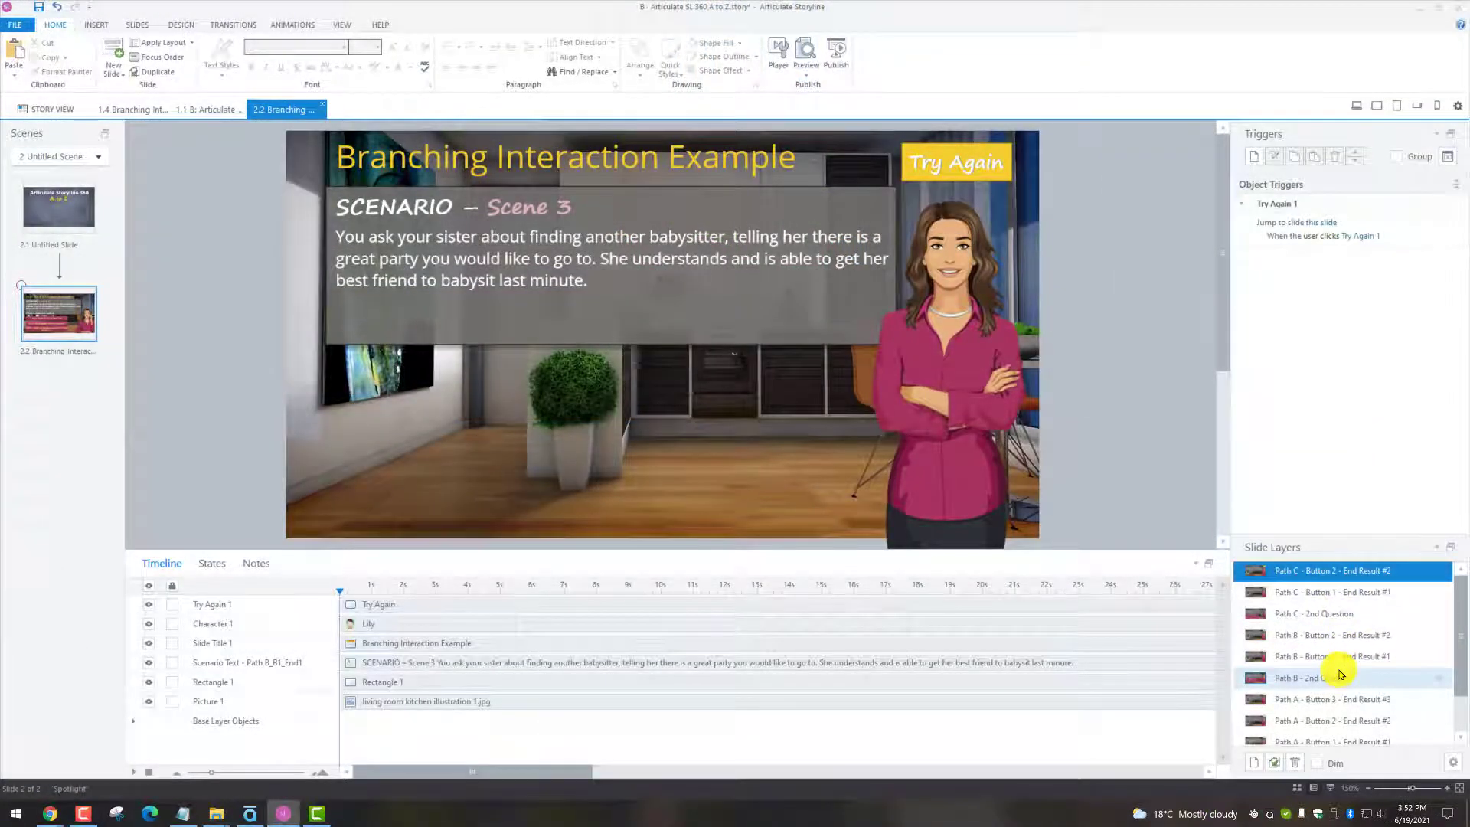
Duplicate the "Path A - Button 2 - End Result #2" slide layer
left_click(1329, 722)
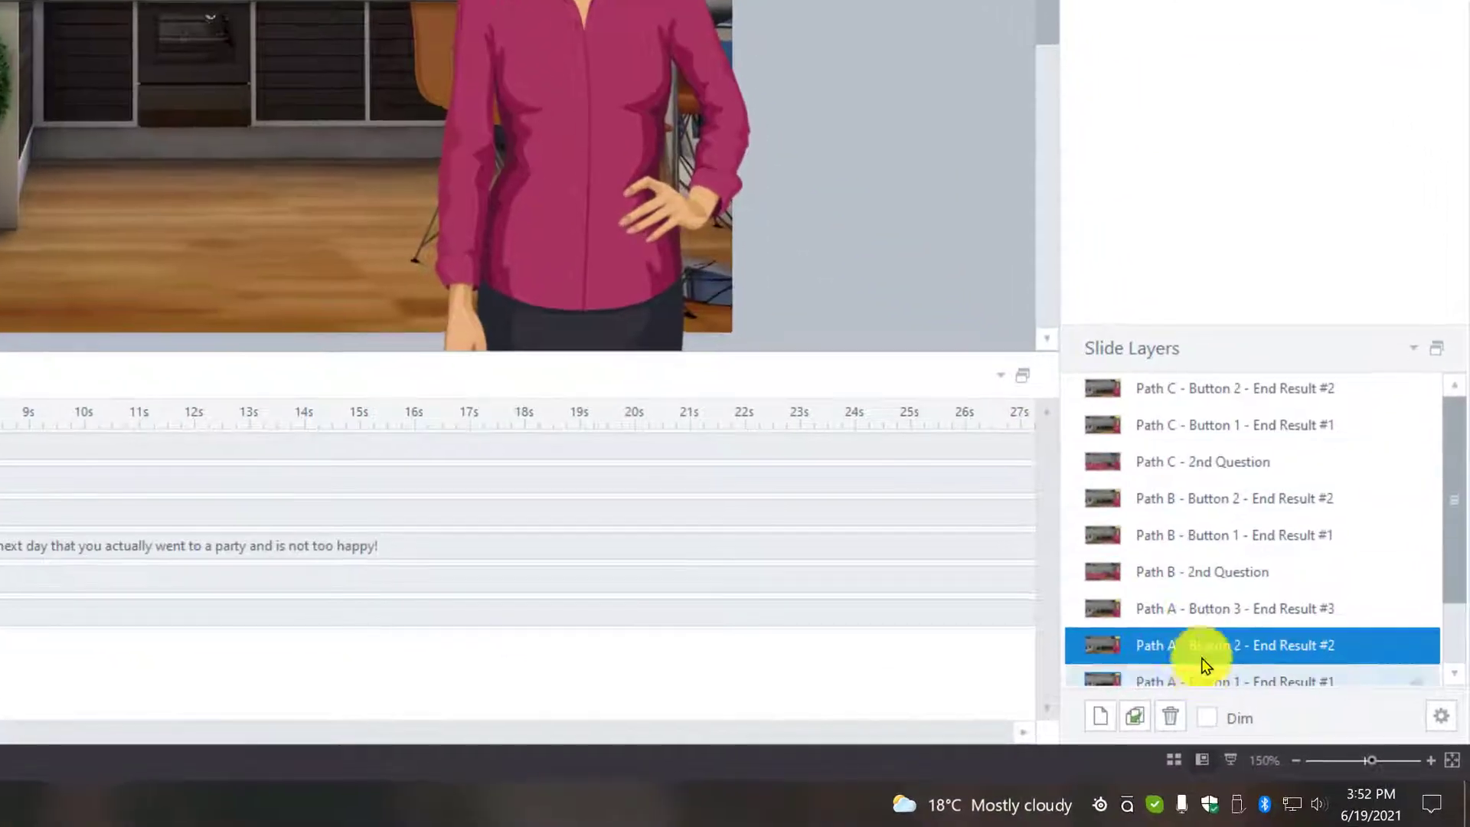
right_click(1300, 710)
left_click(1256, 689)
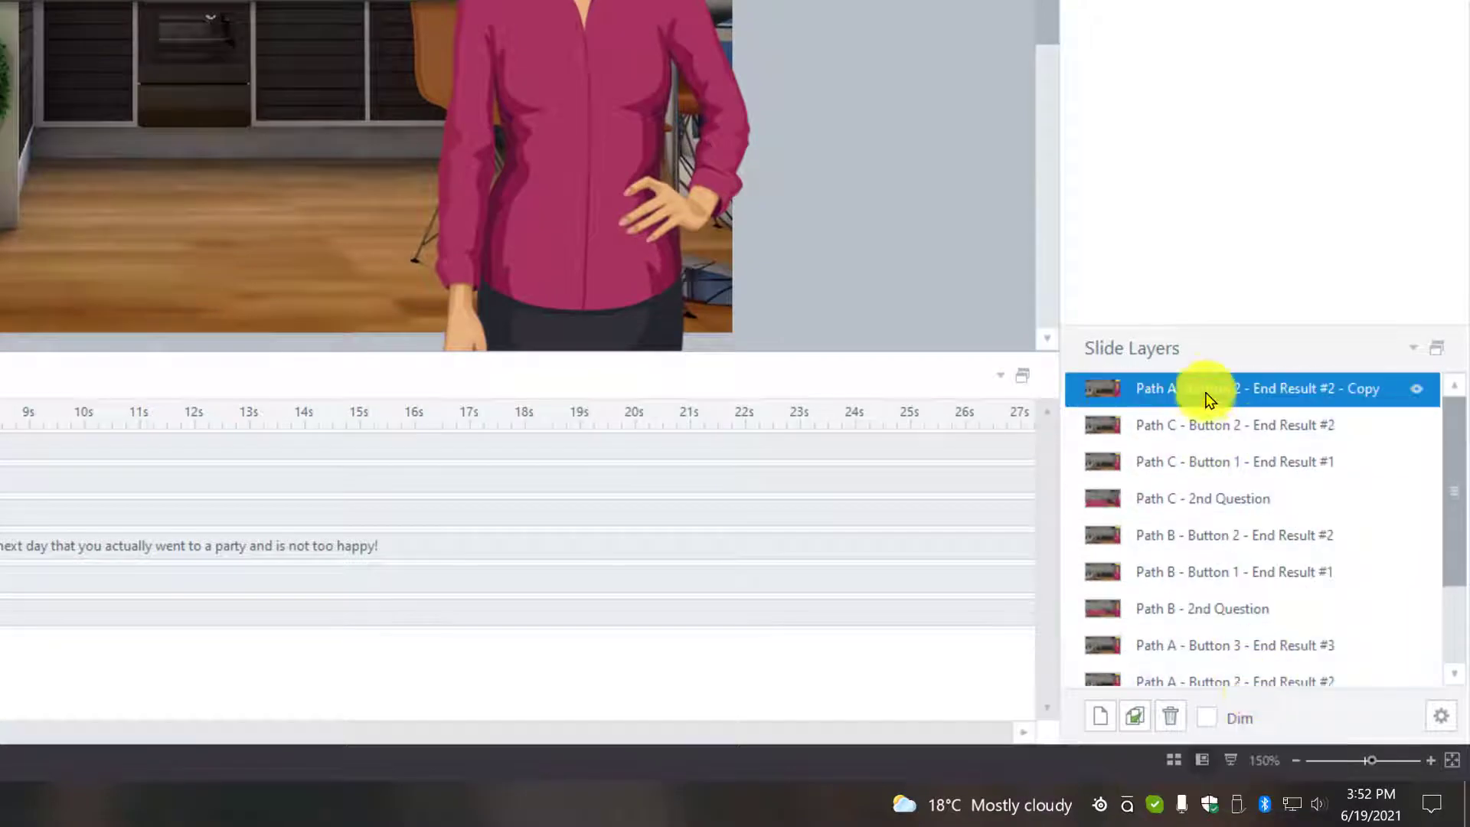
Rename the copied Path A layer as "Path C - Button 3 - End Result #3"
right_click(1200, 384)
left_click(1242, 399)
left_click(1167, 388)
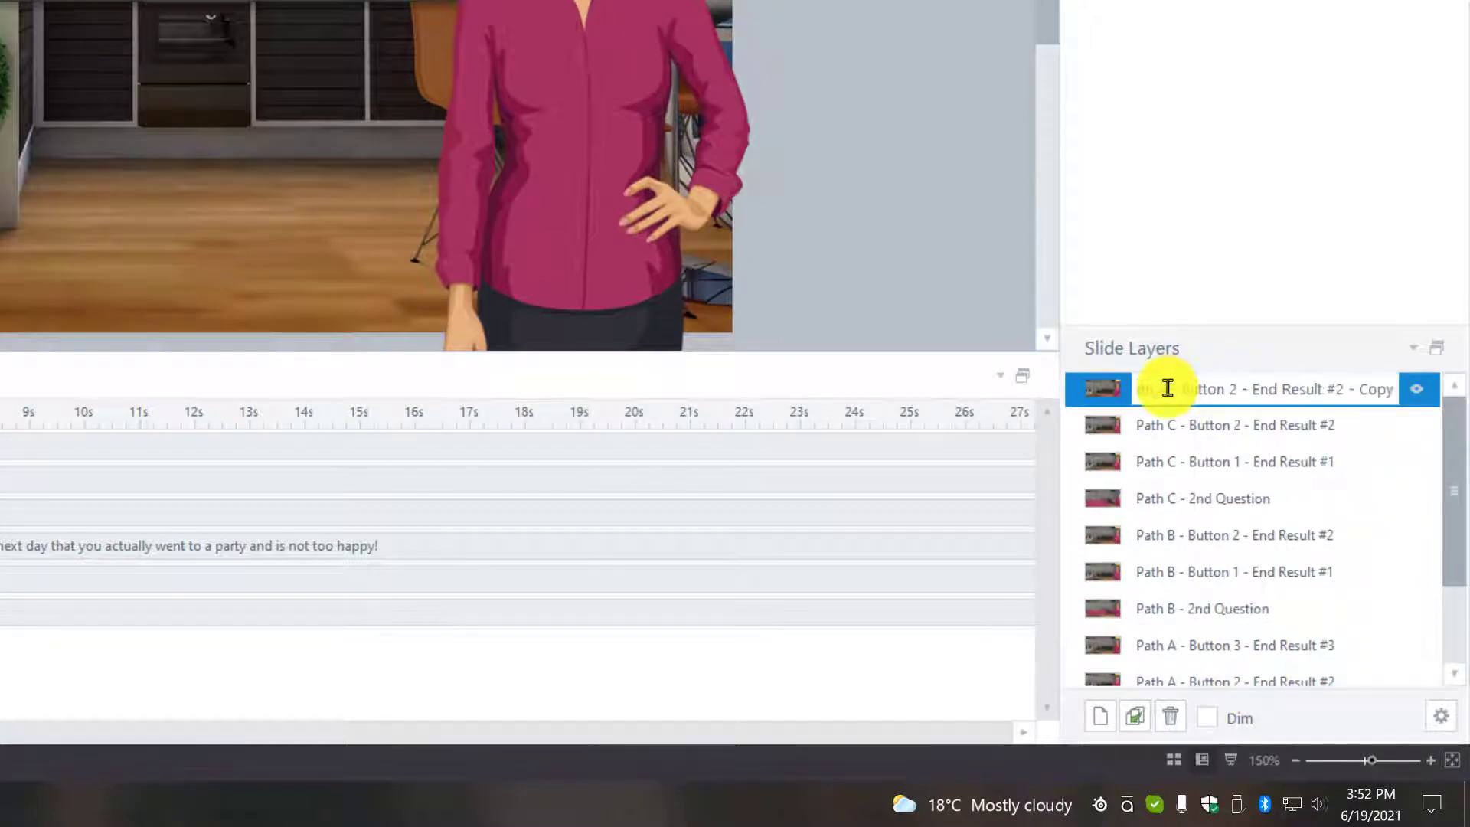
key("BackSpace")
type("C")
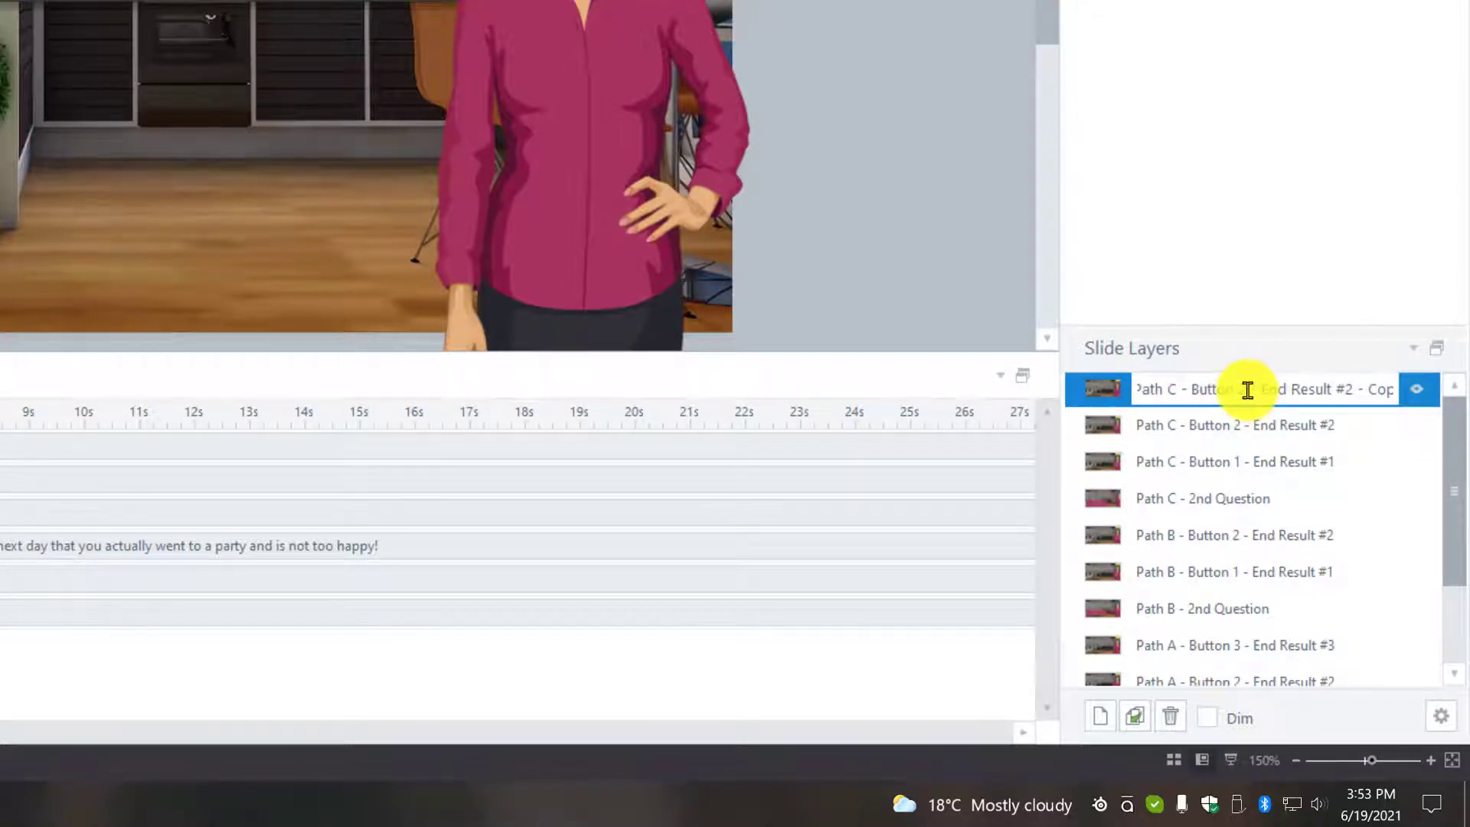
left_click(1357, 392)
key("BackSpace")
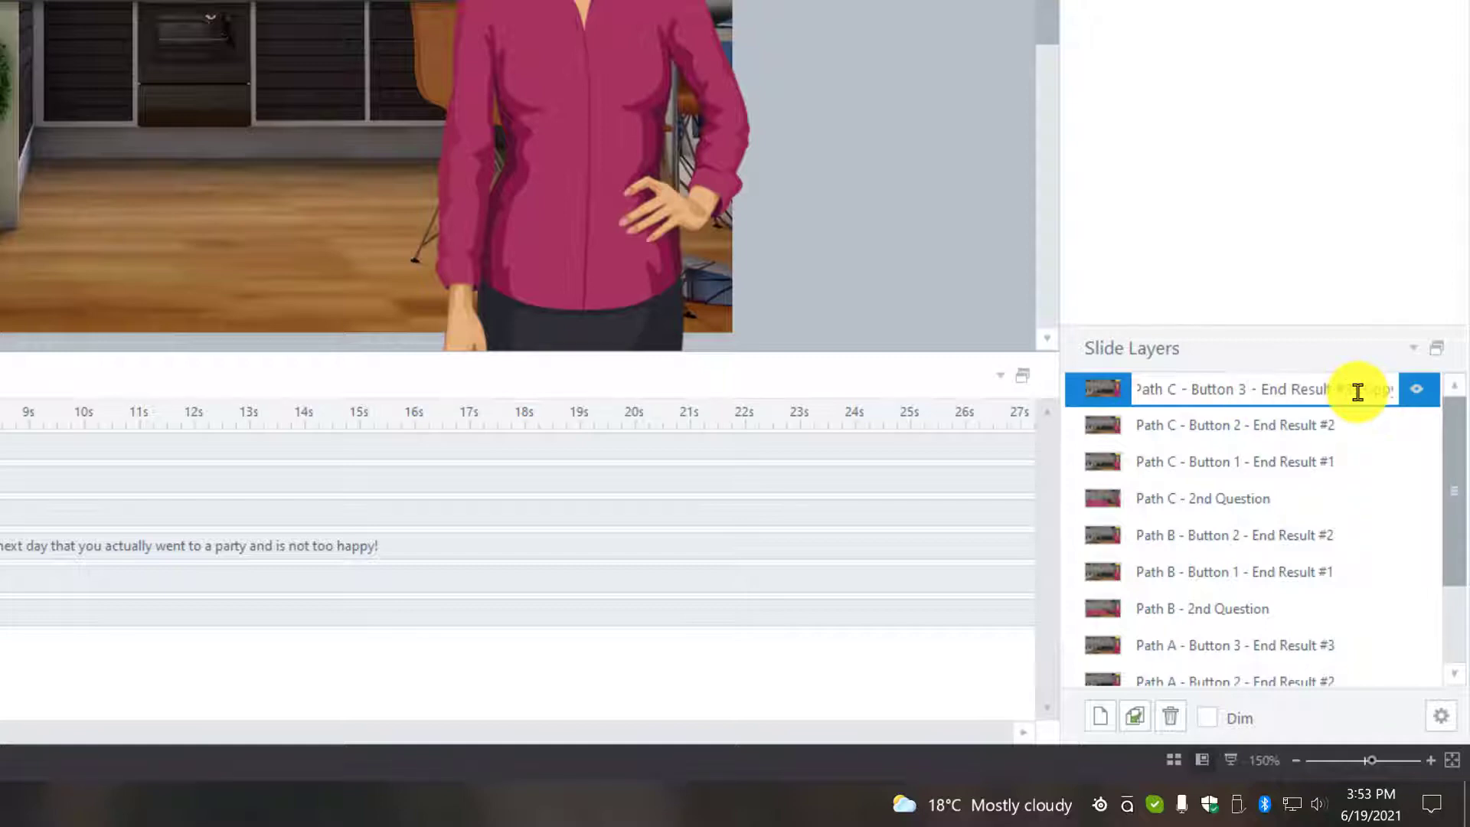
key("Delete")
key("Delete")
key("Delete")
key("Delete")
key("Delete")
key("Delete")
key("Delete")
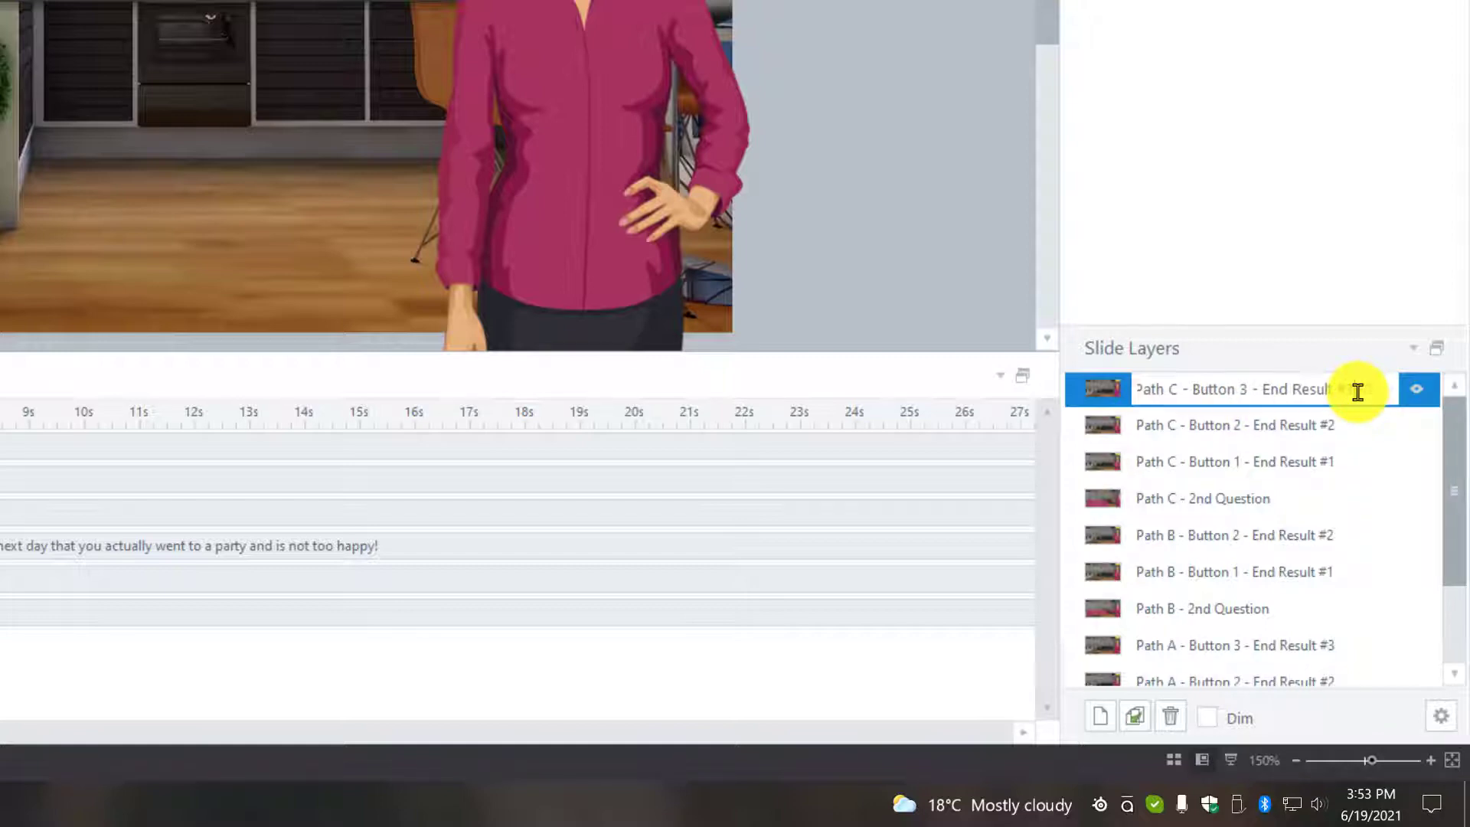
left_click(1274, 429)
Add a base layer trigger that shows layer "Path C - 2nd Question" when the user clicks "Button 3 - Q1 - Path C"
left_click(1191, 469)
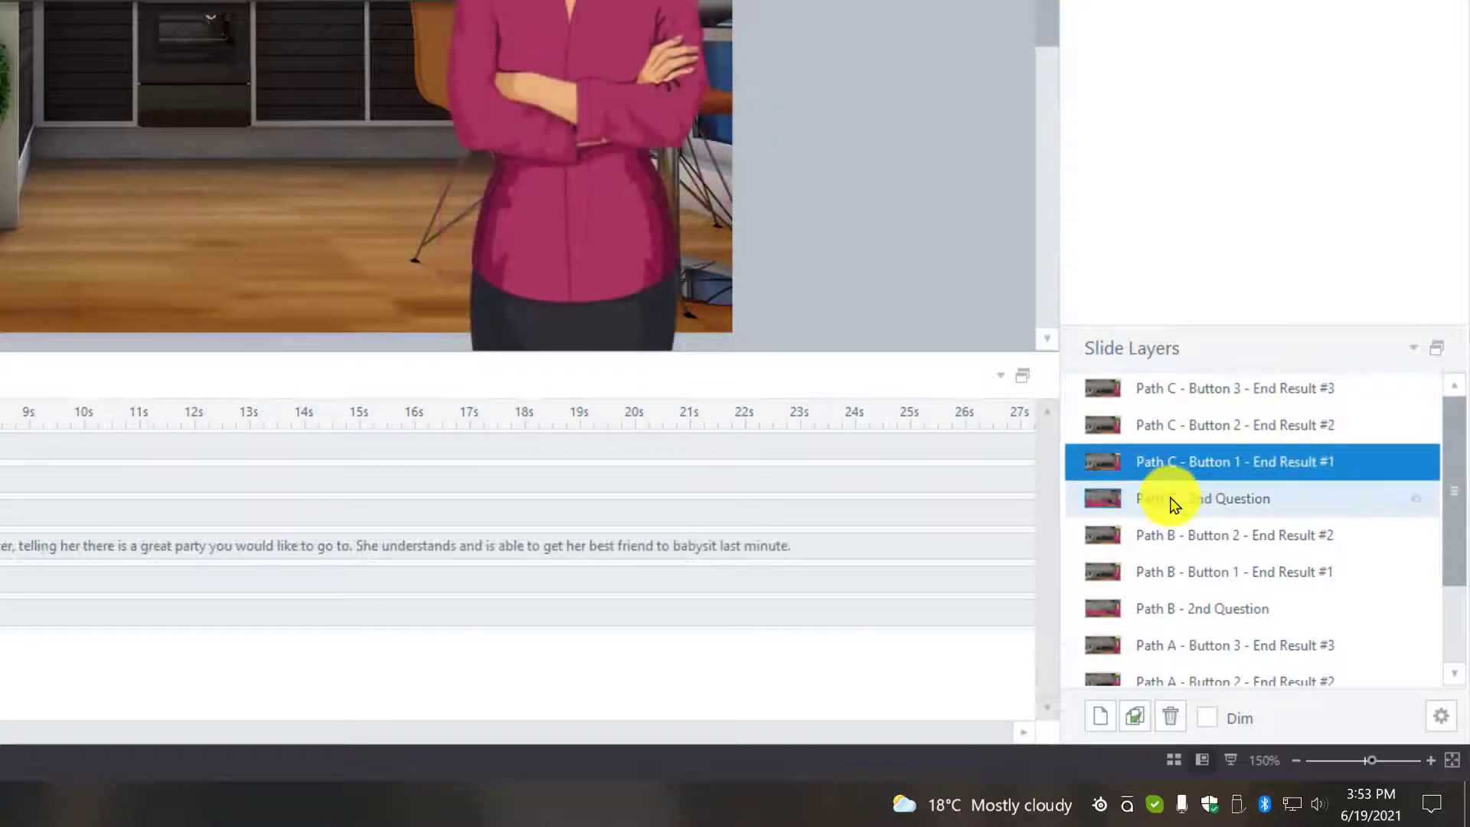
left_click(1172, 502)
scroll(1441, 572, "down", 1)
scroll(1441, 573, "down", 3)
left_click(1302, 673)
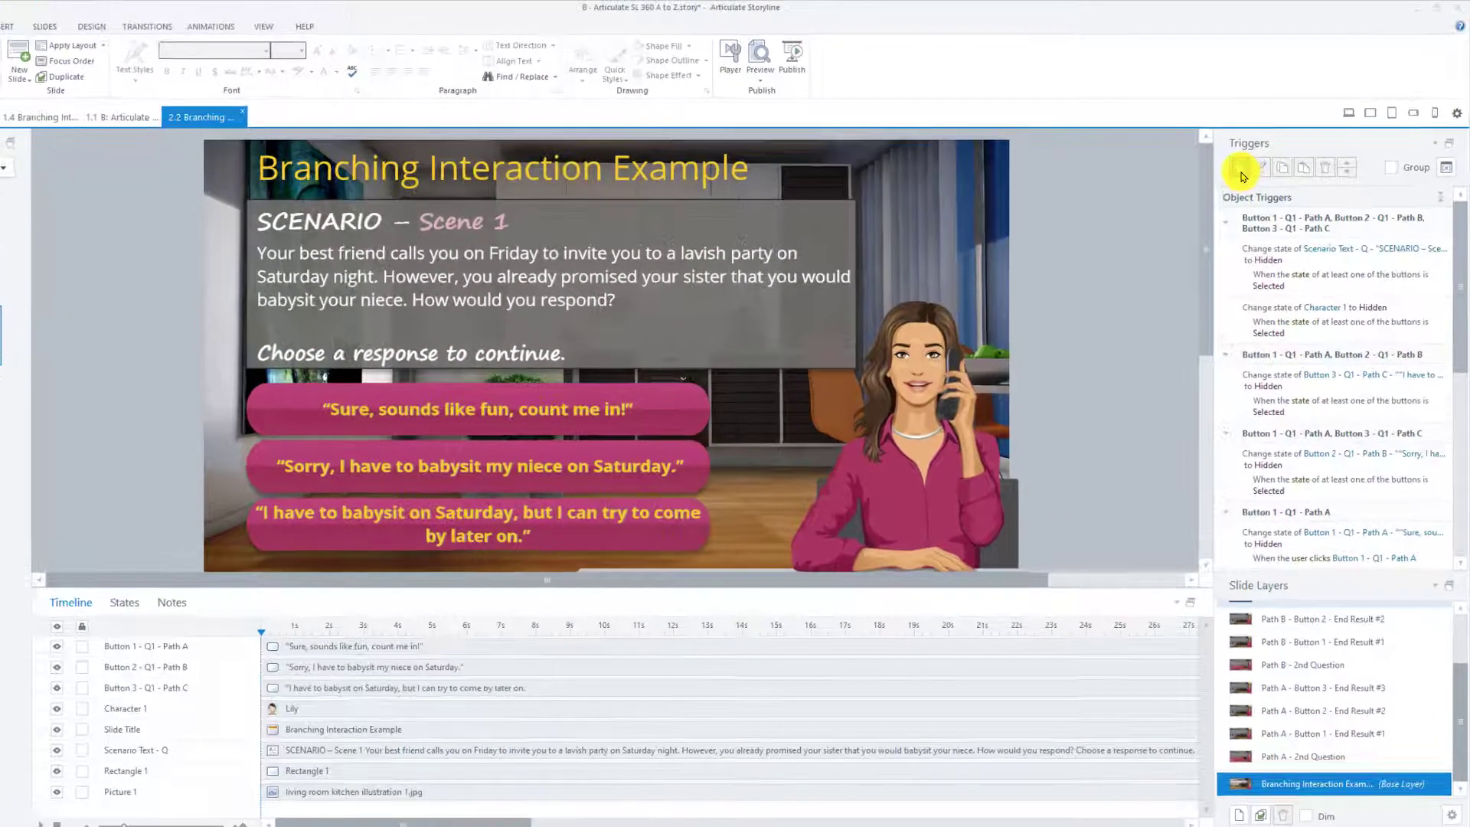
left_click(1254, 158)
left_click(1094, 366)
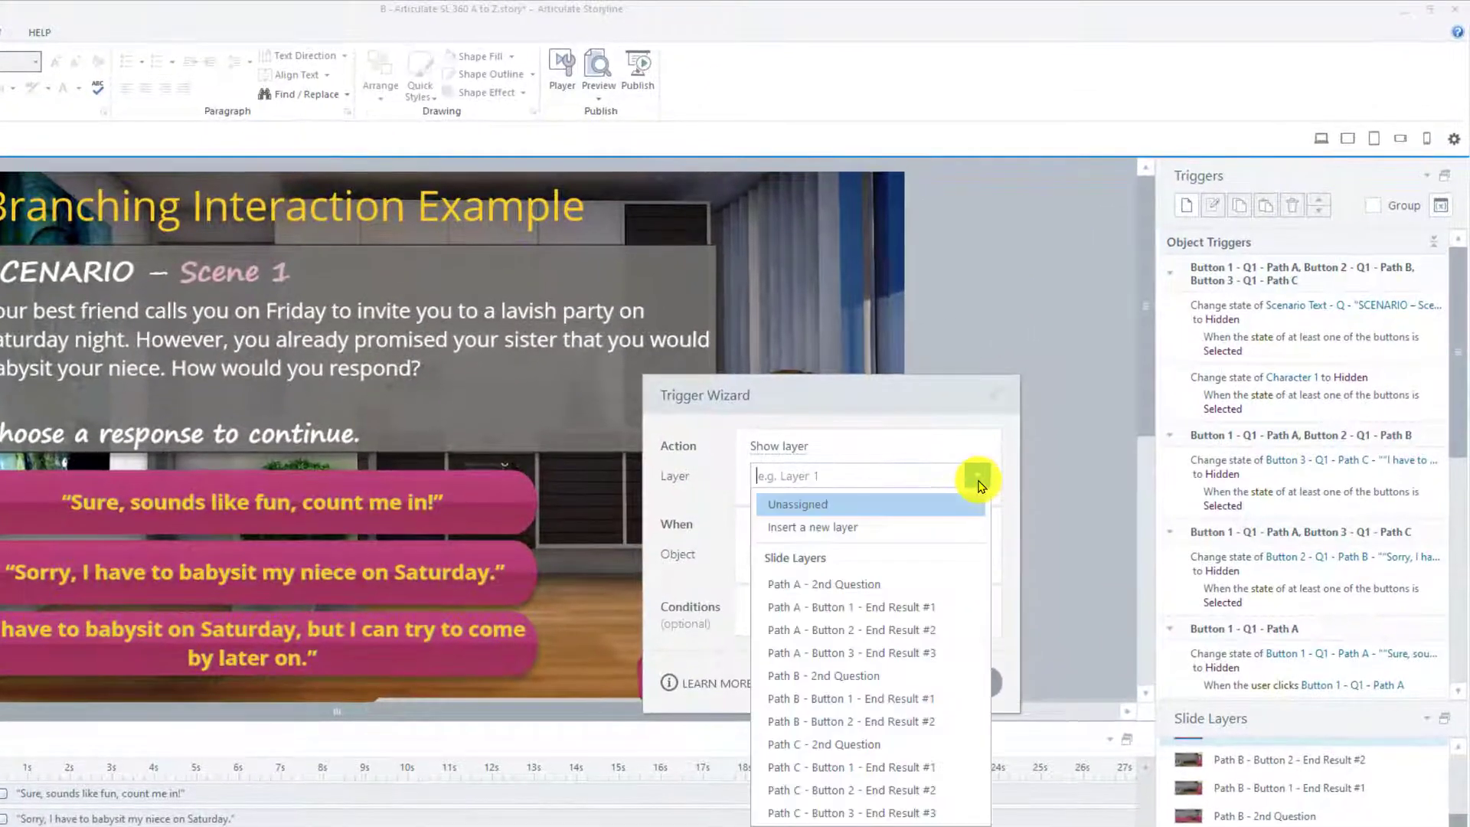
left_click(821, 753)
left_click(976, 545)
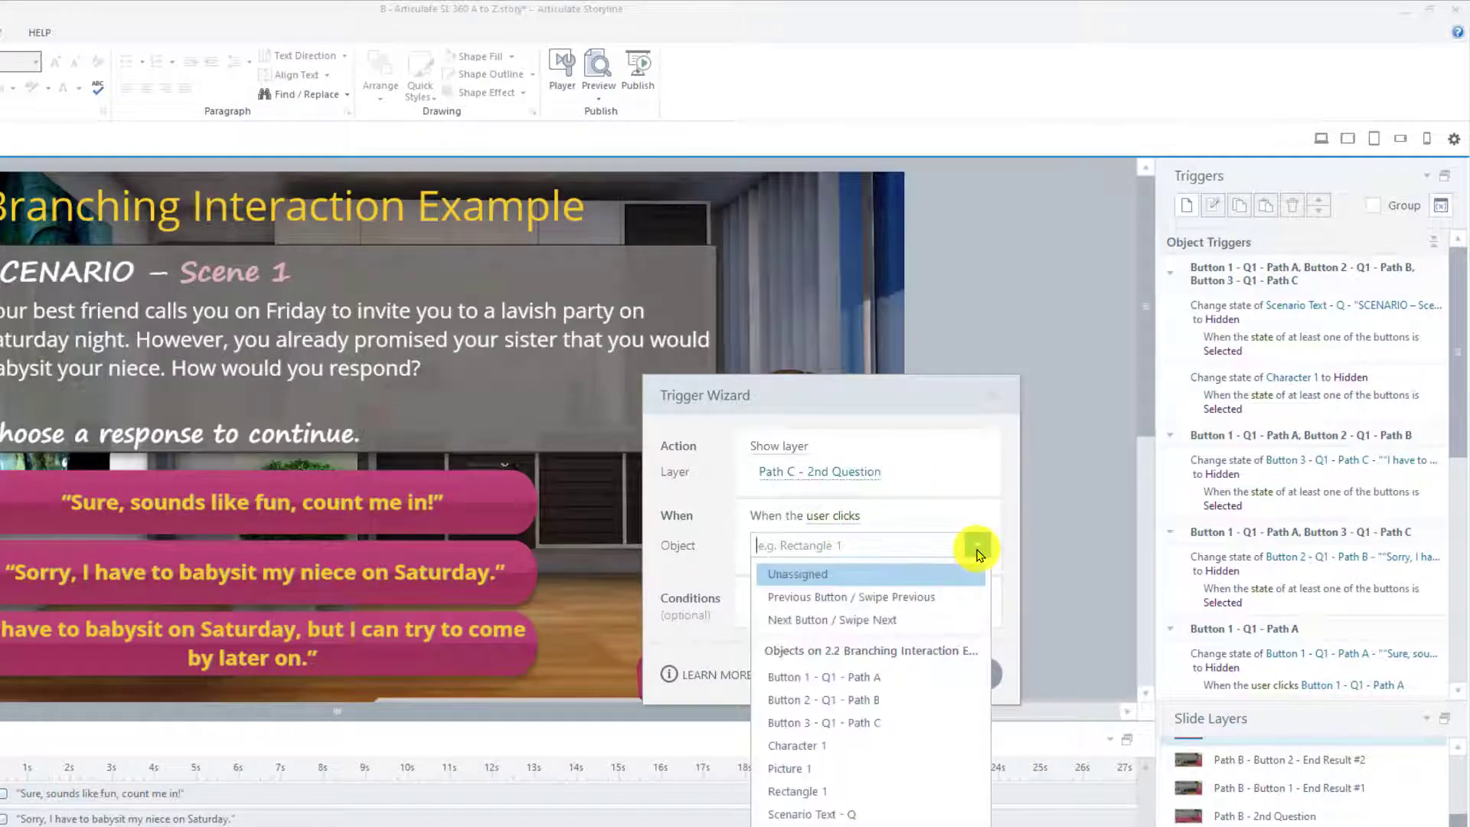
left_click(836, 722)
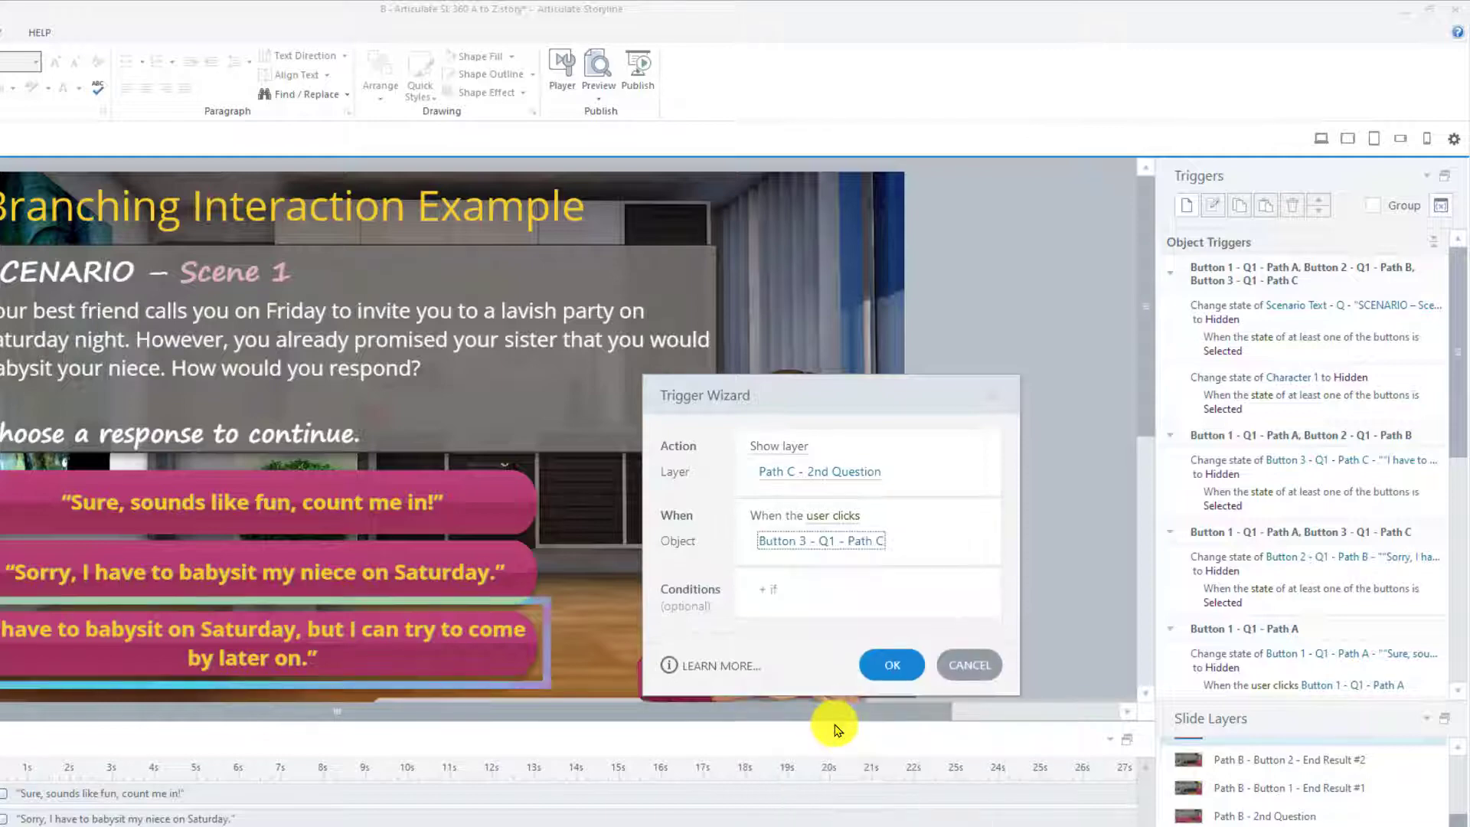
left_click(892, 665)
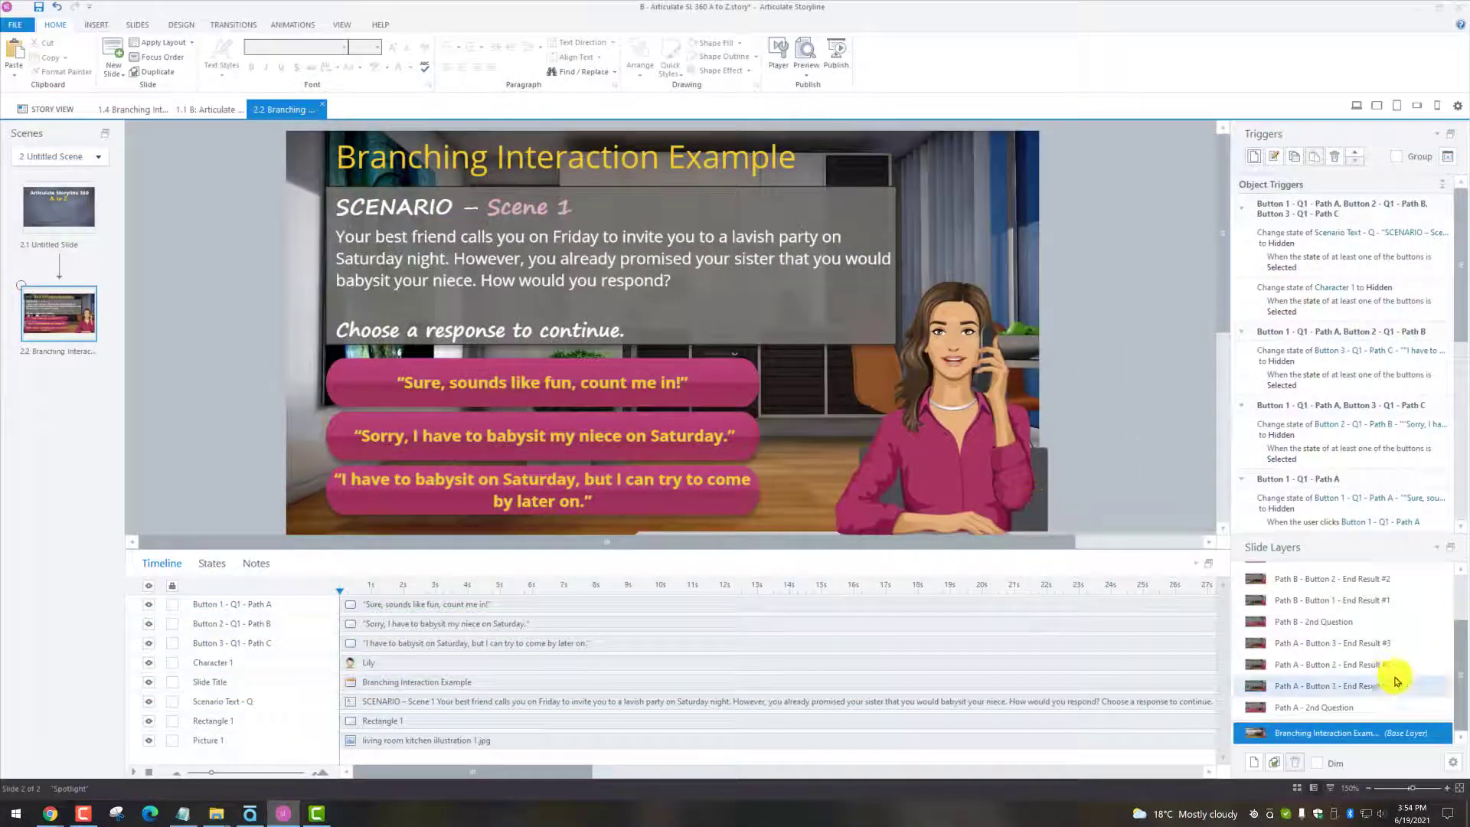
Review the hide-layer trigger for the three option buttons on the "Path C - 2nd Question" layer
left_click_drag(1460, 655, 1461, 562)
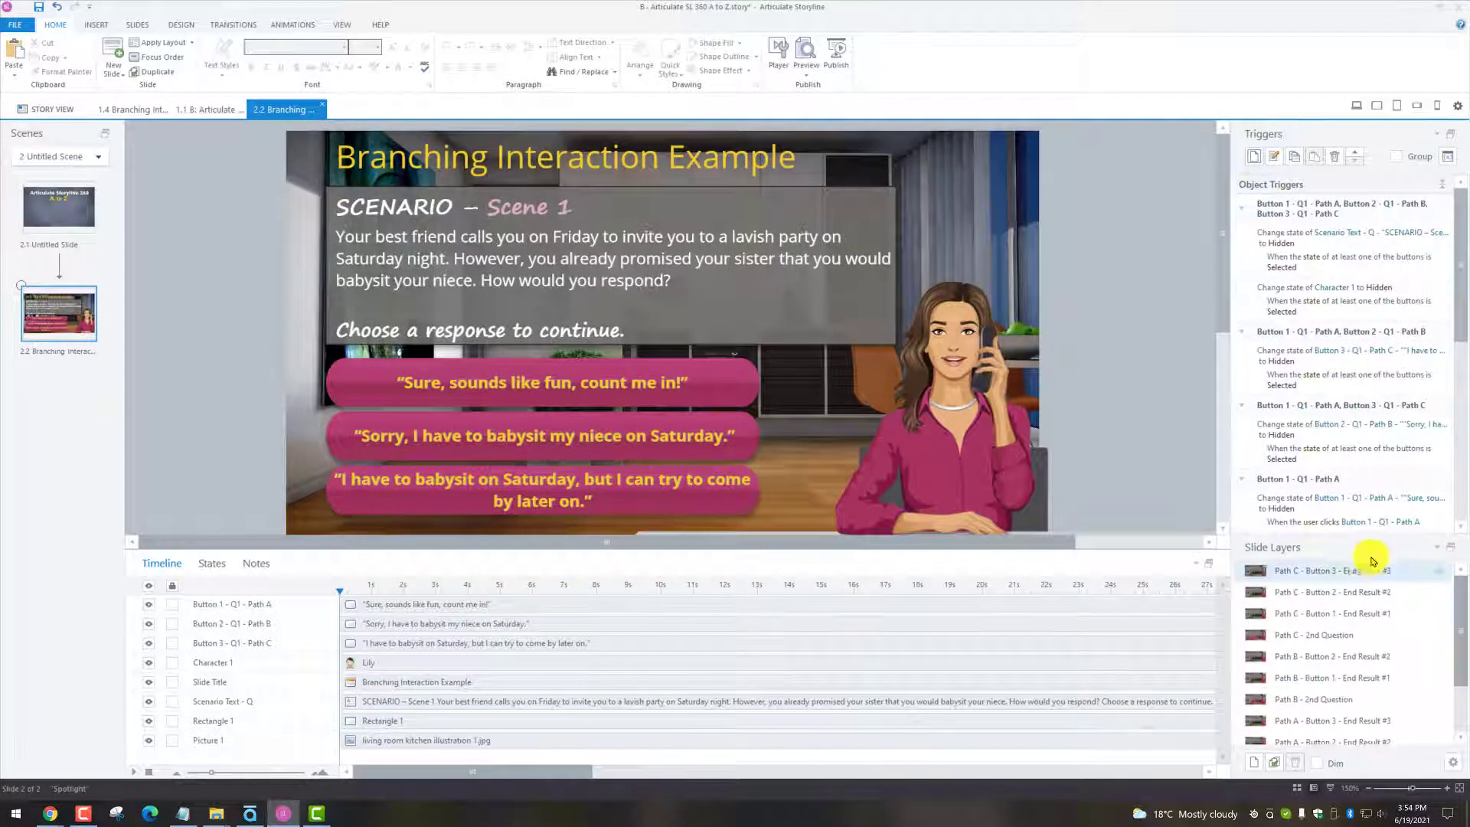
left_click(1304, 636)
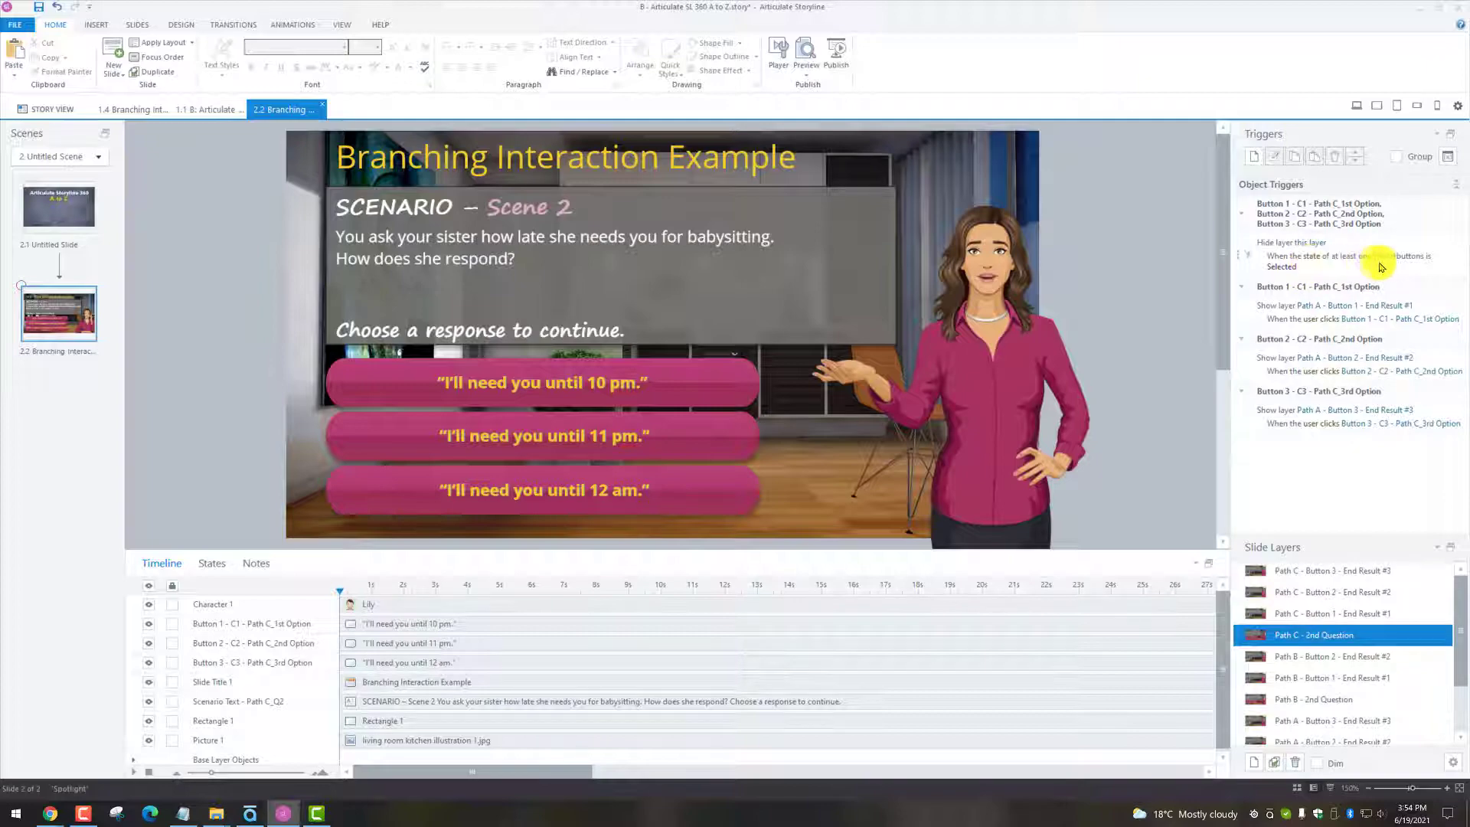
left_click(1449, 260)
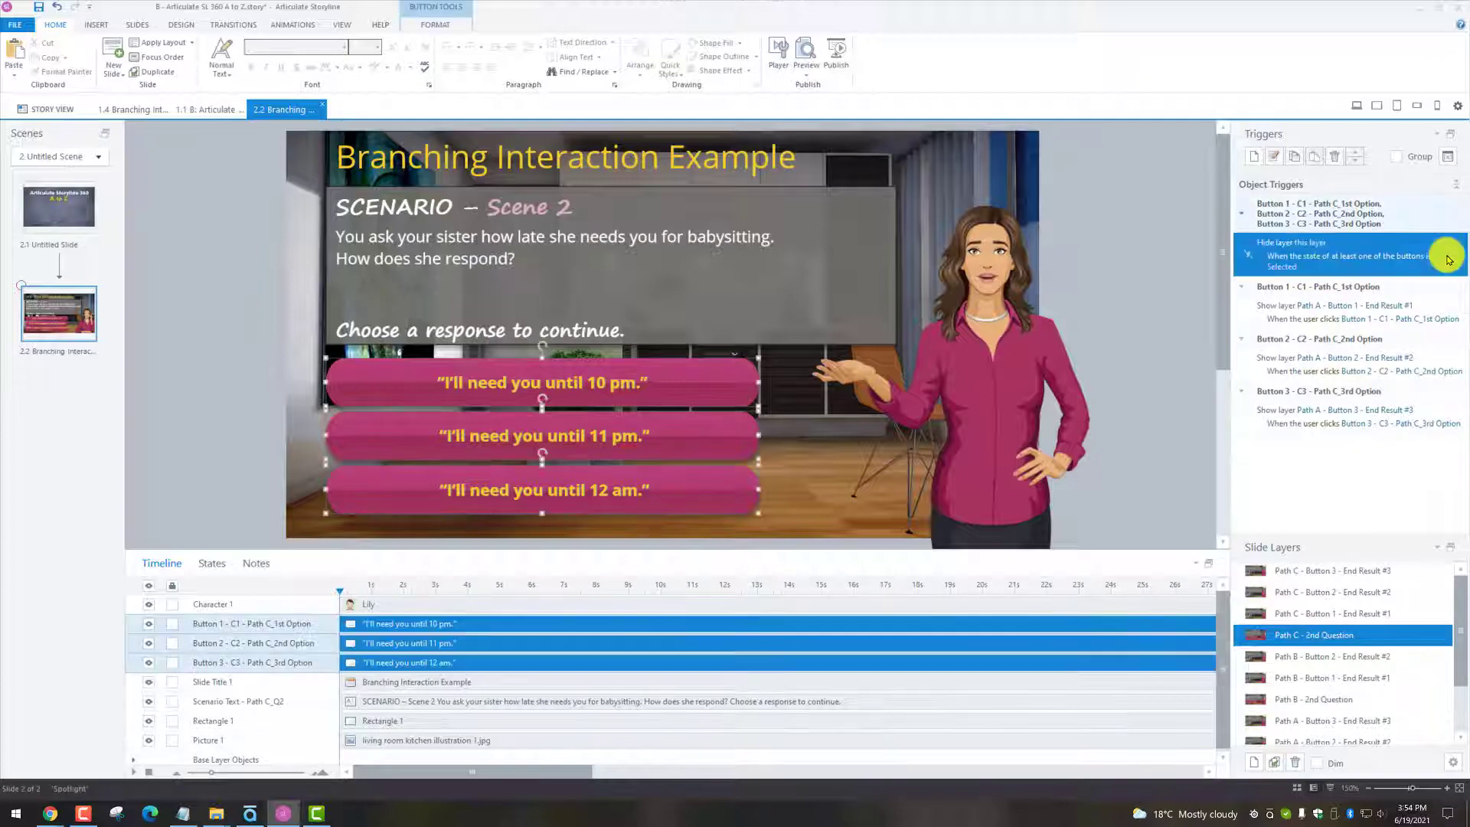
left_click(1278, 161)
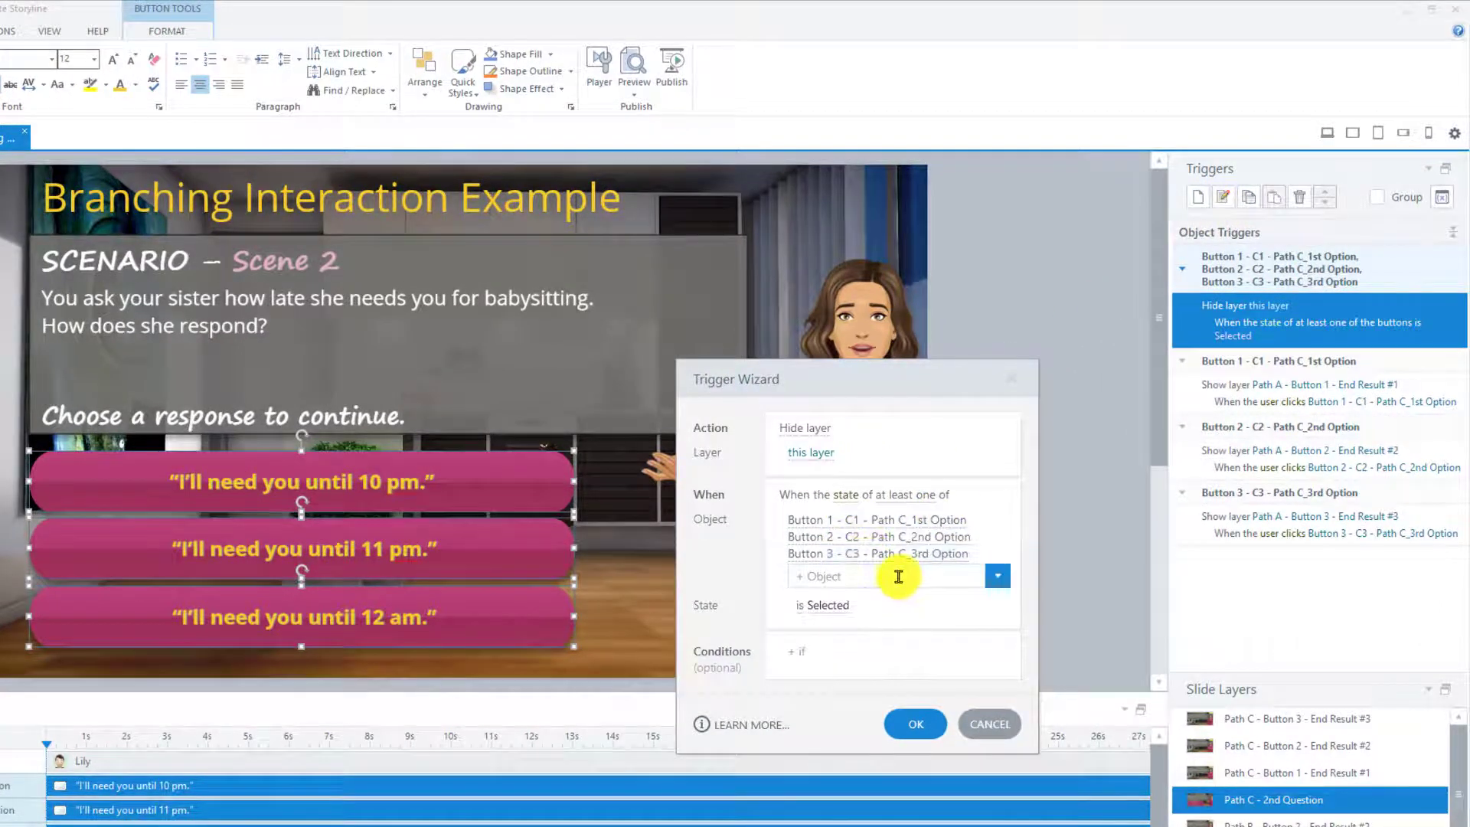
left_click(915, 724)
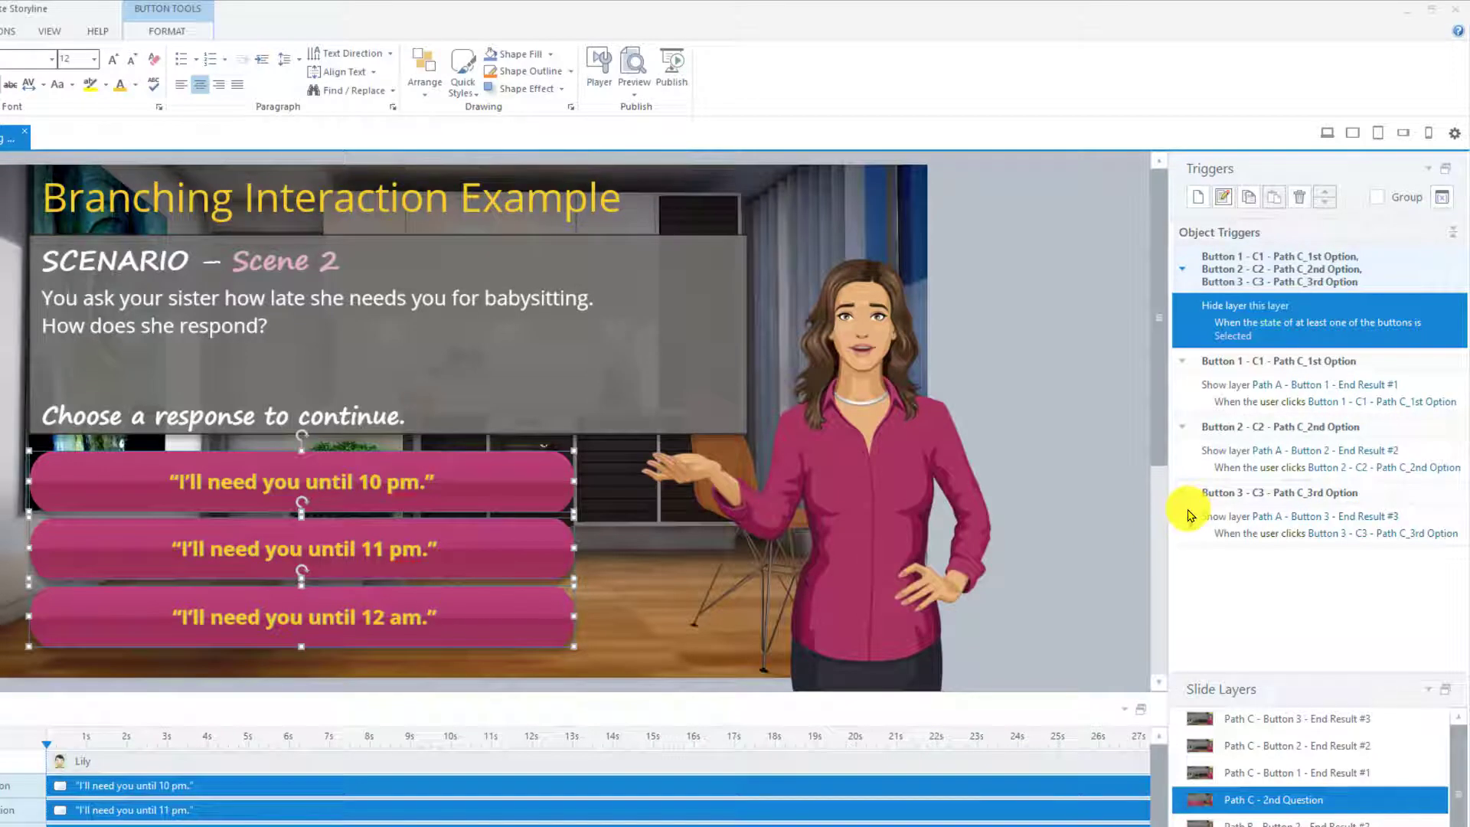
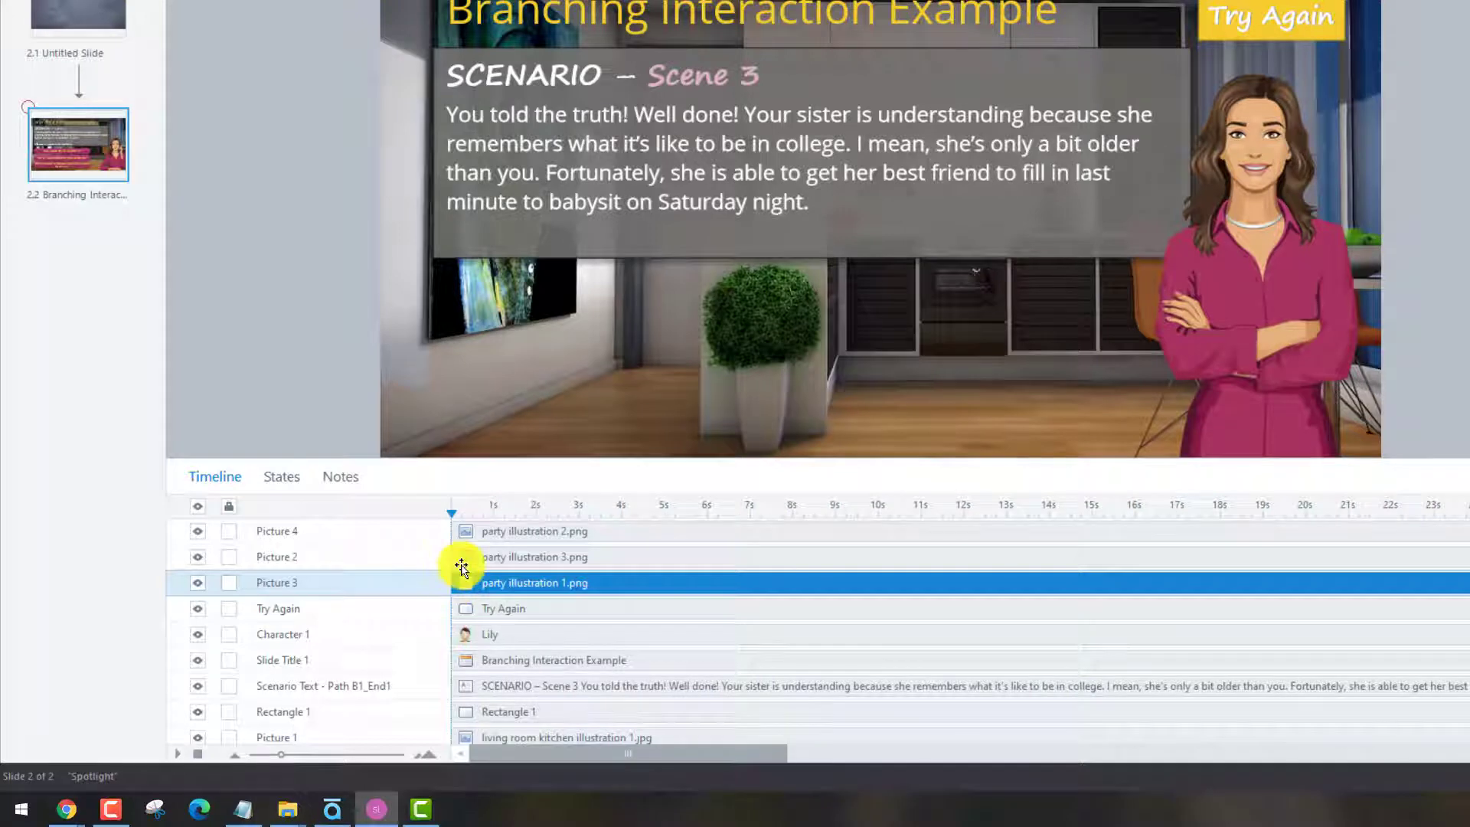
Stack party illustration 3 above party illustration 2 in the timeline, then start illustration 2 at 1 second and illustration 3 at 2 seconds
left_click(472, 559)
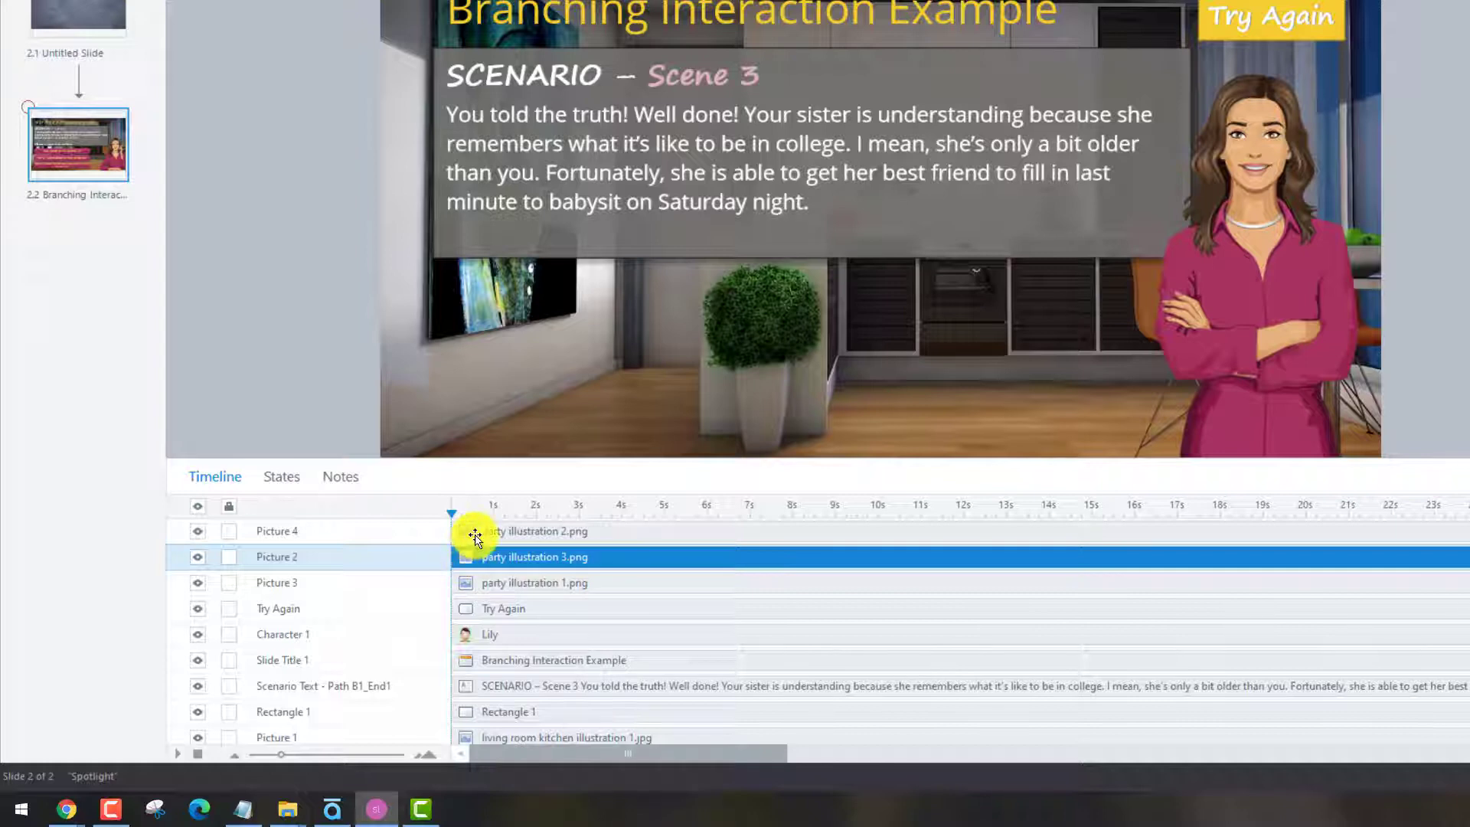
left_click_drag(474, 536, 470, 553)
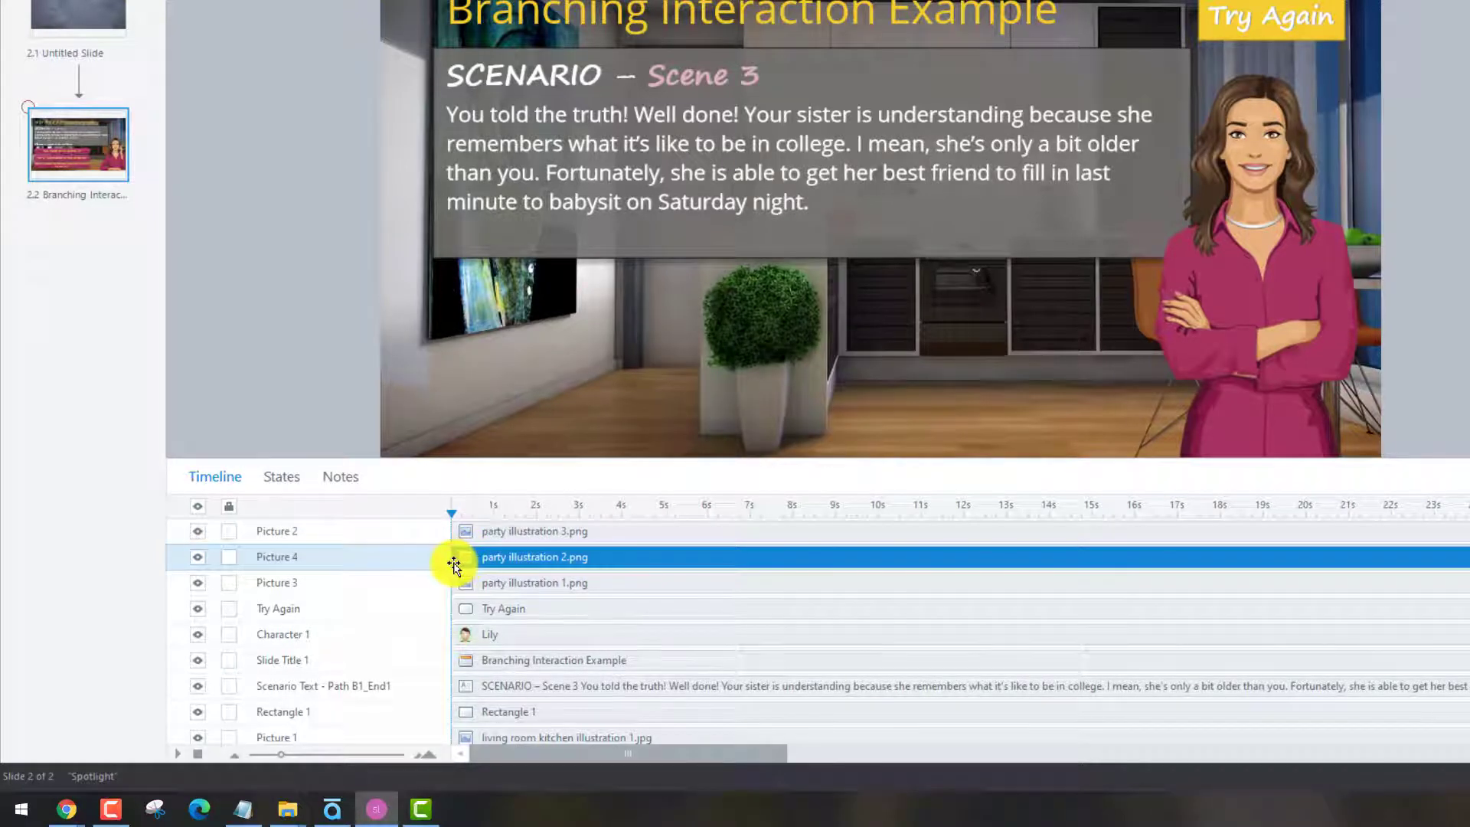
left_click_drag(457, 559, 469, 556)
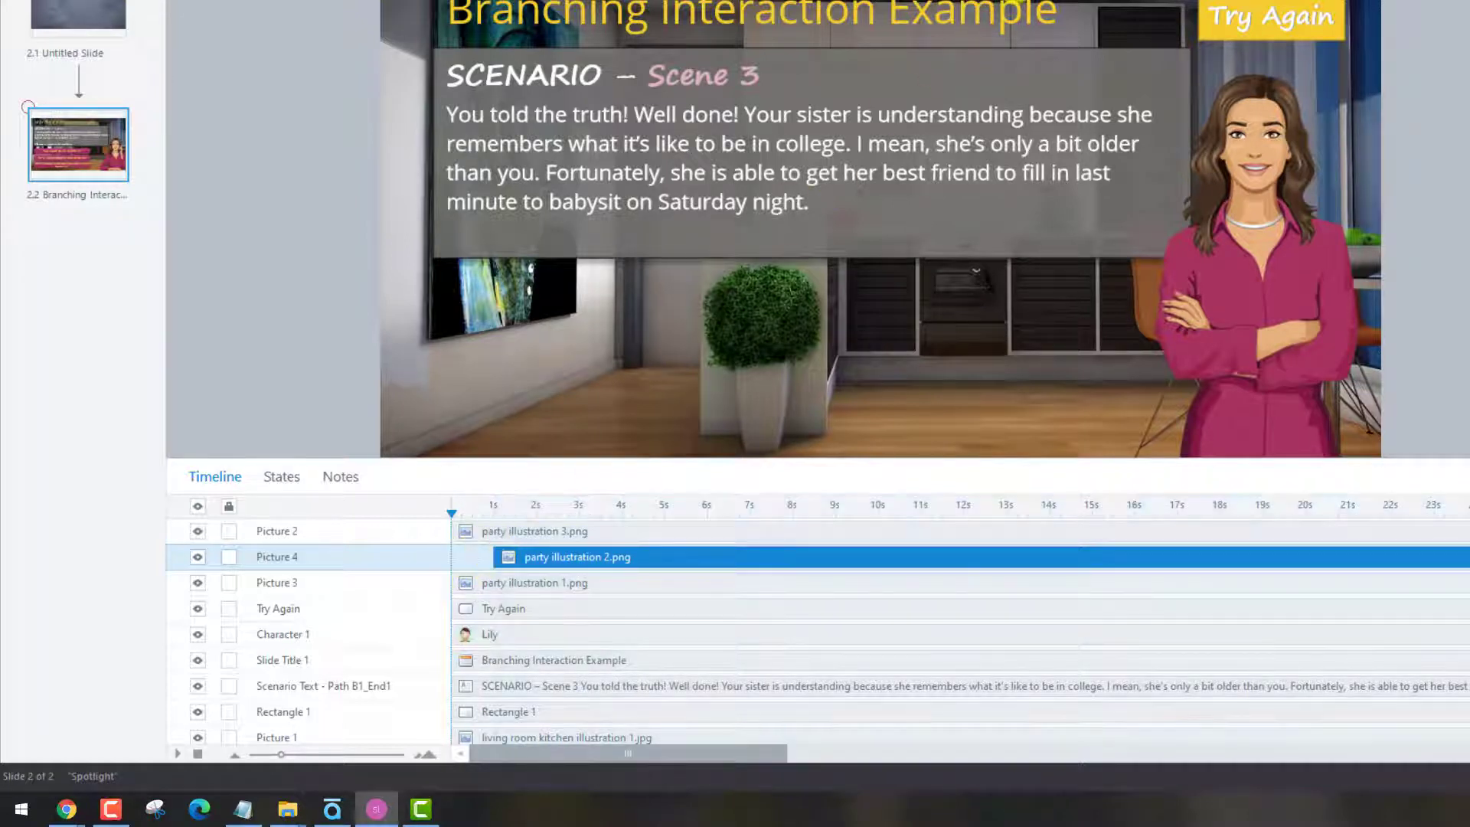
left_click(470, 532)
left_click_drag(453, 535, 534, 529)
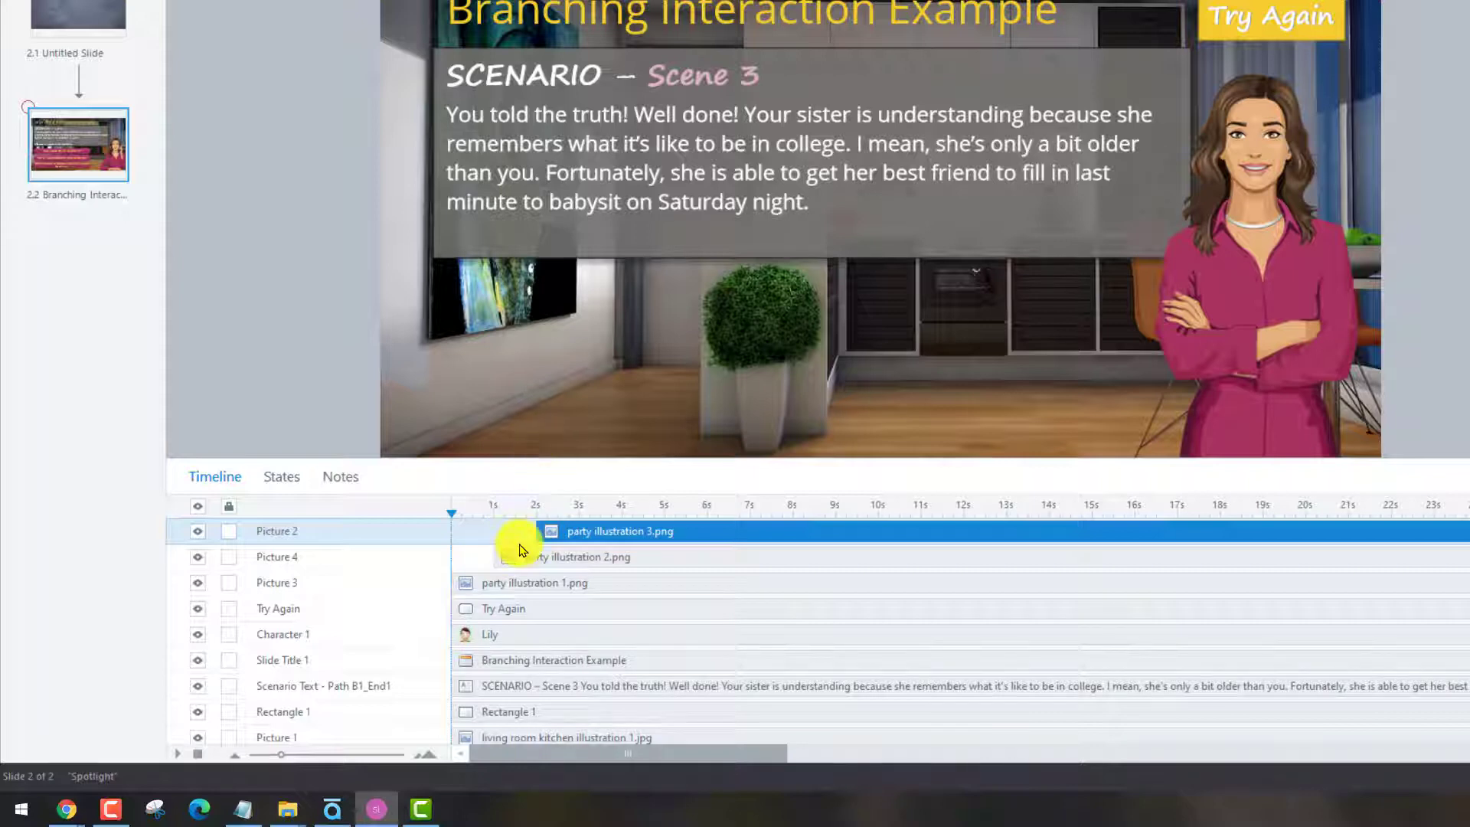
Apply a Fly In entrance animation from the bottom to the balloon cluster, party illustration 1, with a 9-second duration
left_click(499, 584)
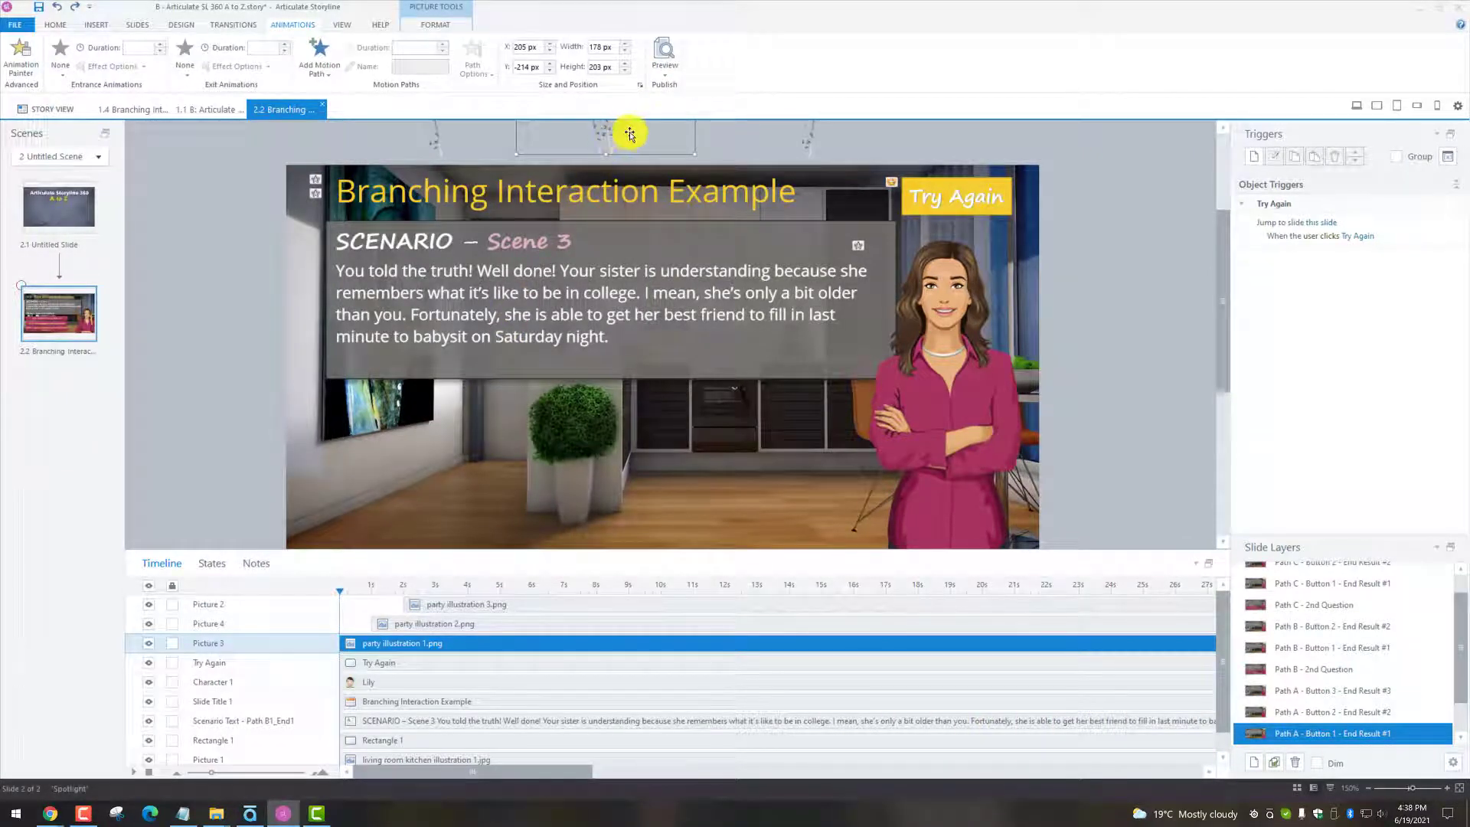
scroll(646, 161, "up", 3)
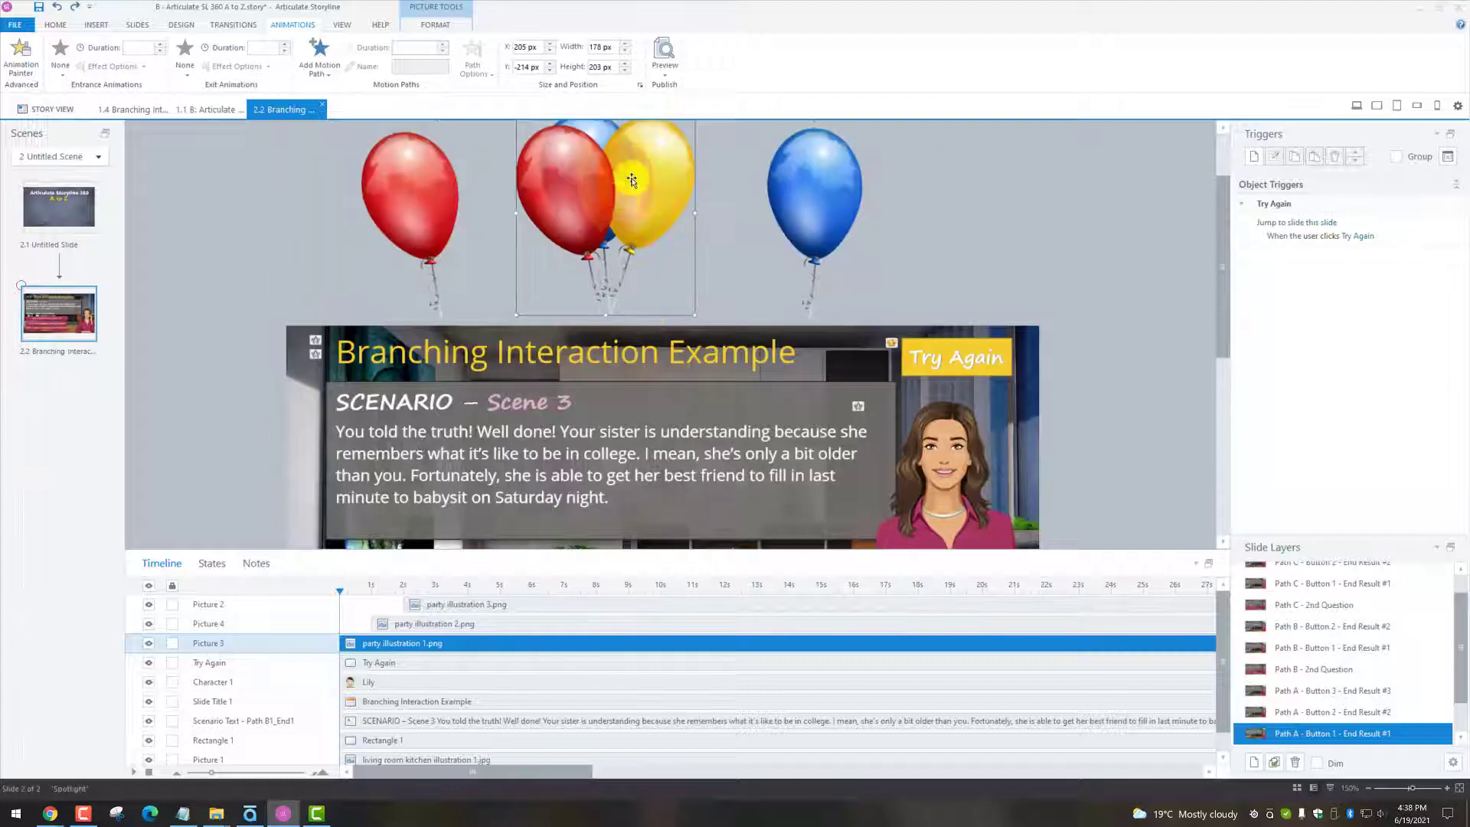
scroll(605, 213, "down", 3)
scroll(607, 211, "down", 2)
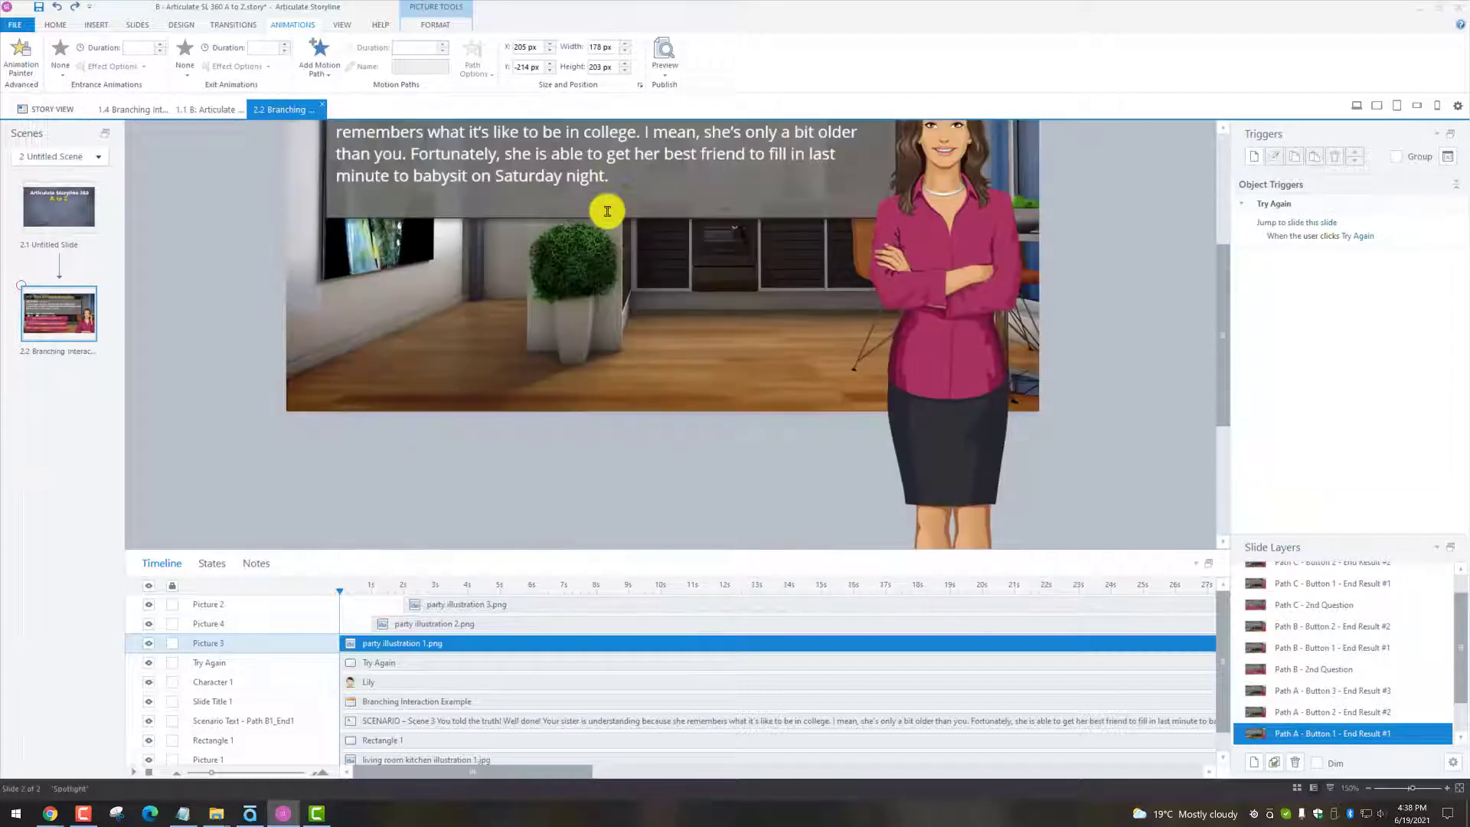
scroll(607, 211, "up", 2)
scroll(607, 210, "down", 2)
scroll(515, 202, "up", 4)
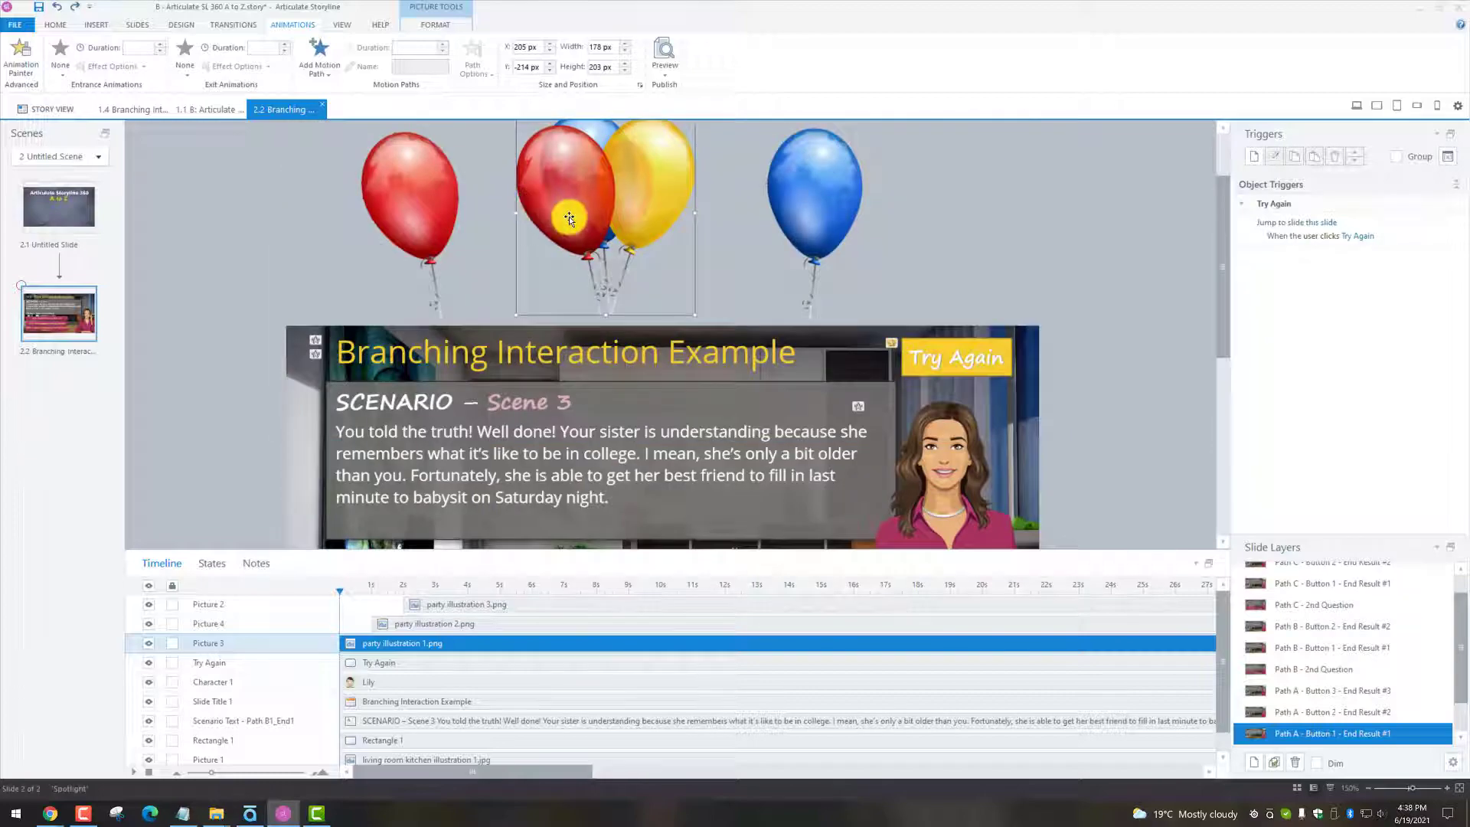
scroll(569, 219, "up", 1)
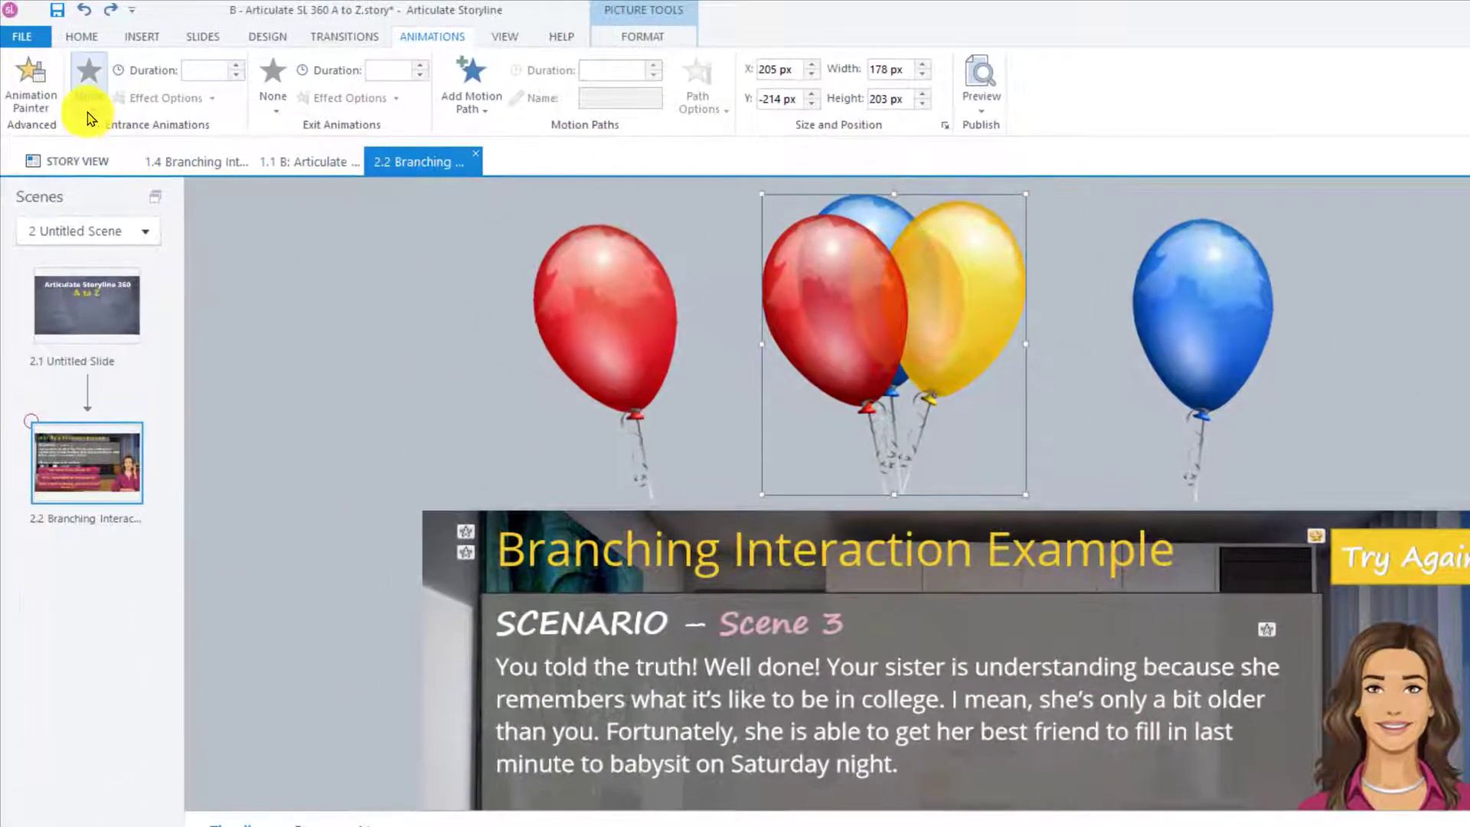
left_click(77, 92)
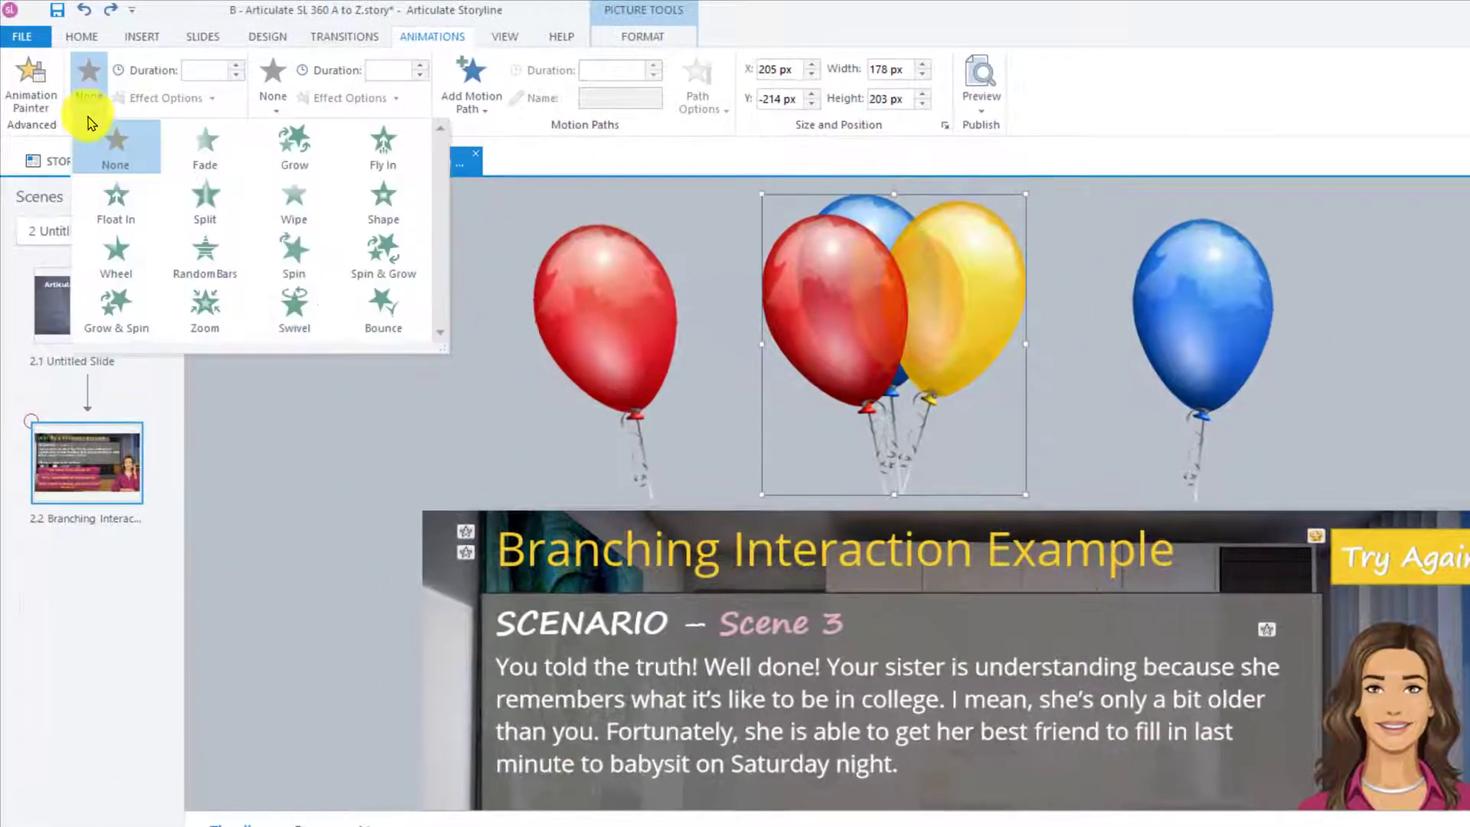
left_click(376, 163)
left_click_drag(220, 69, 153, 65)
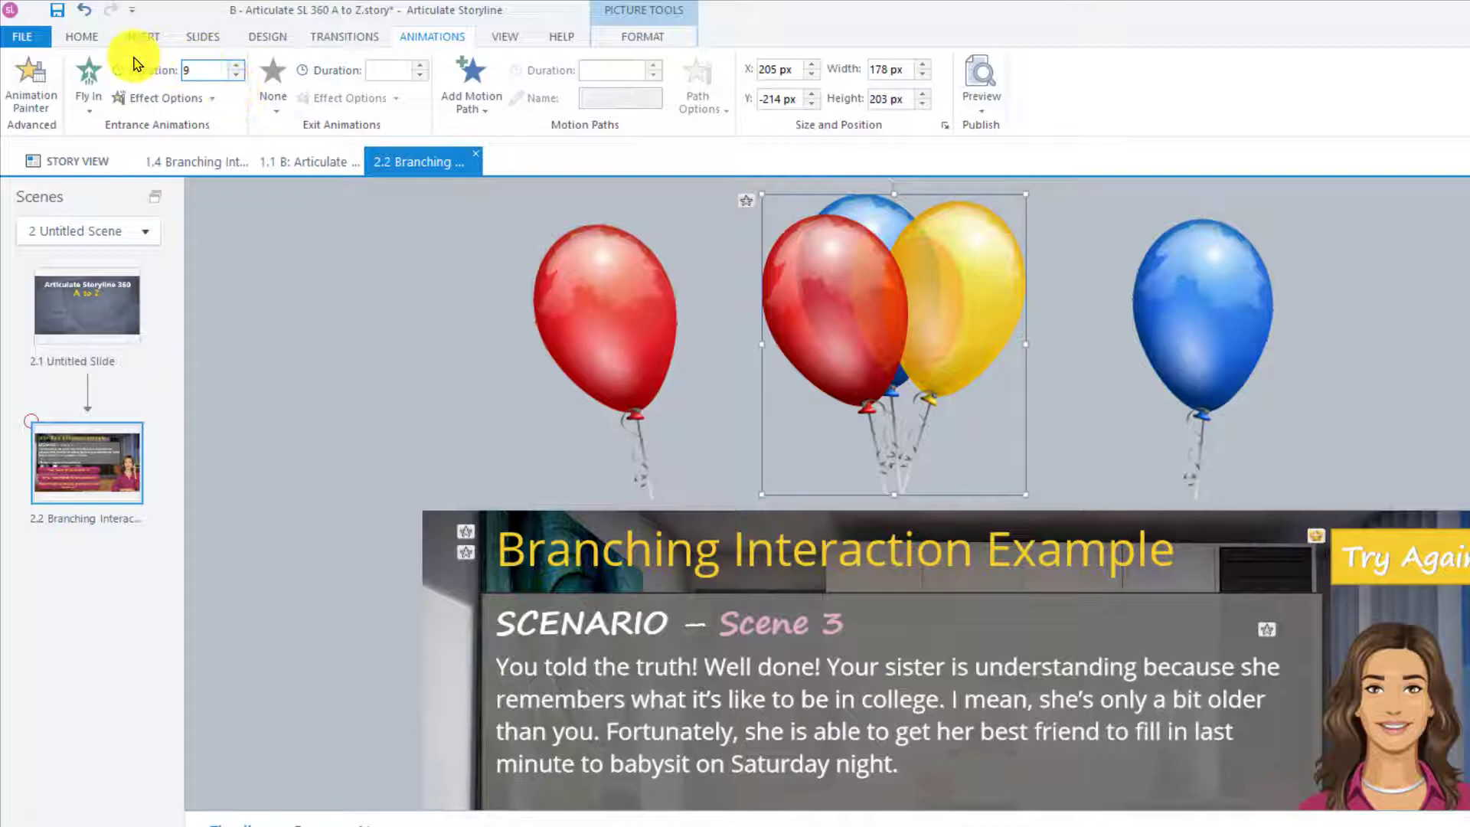
left_click(170, 98)
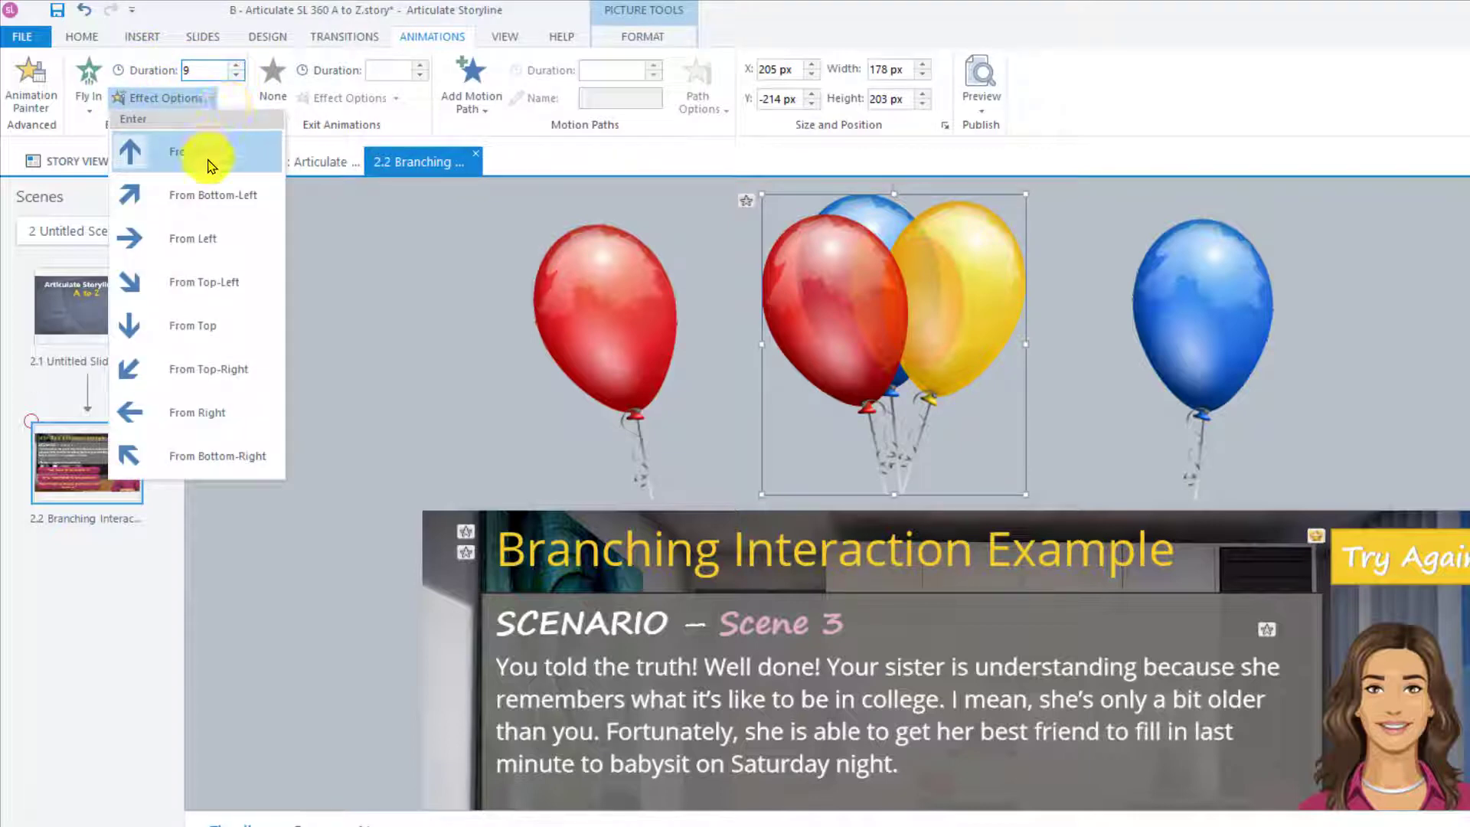
left_click(518, 142)
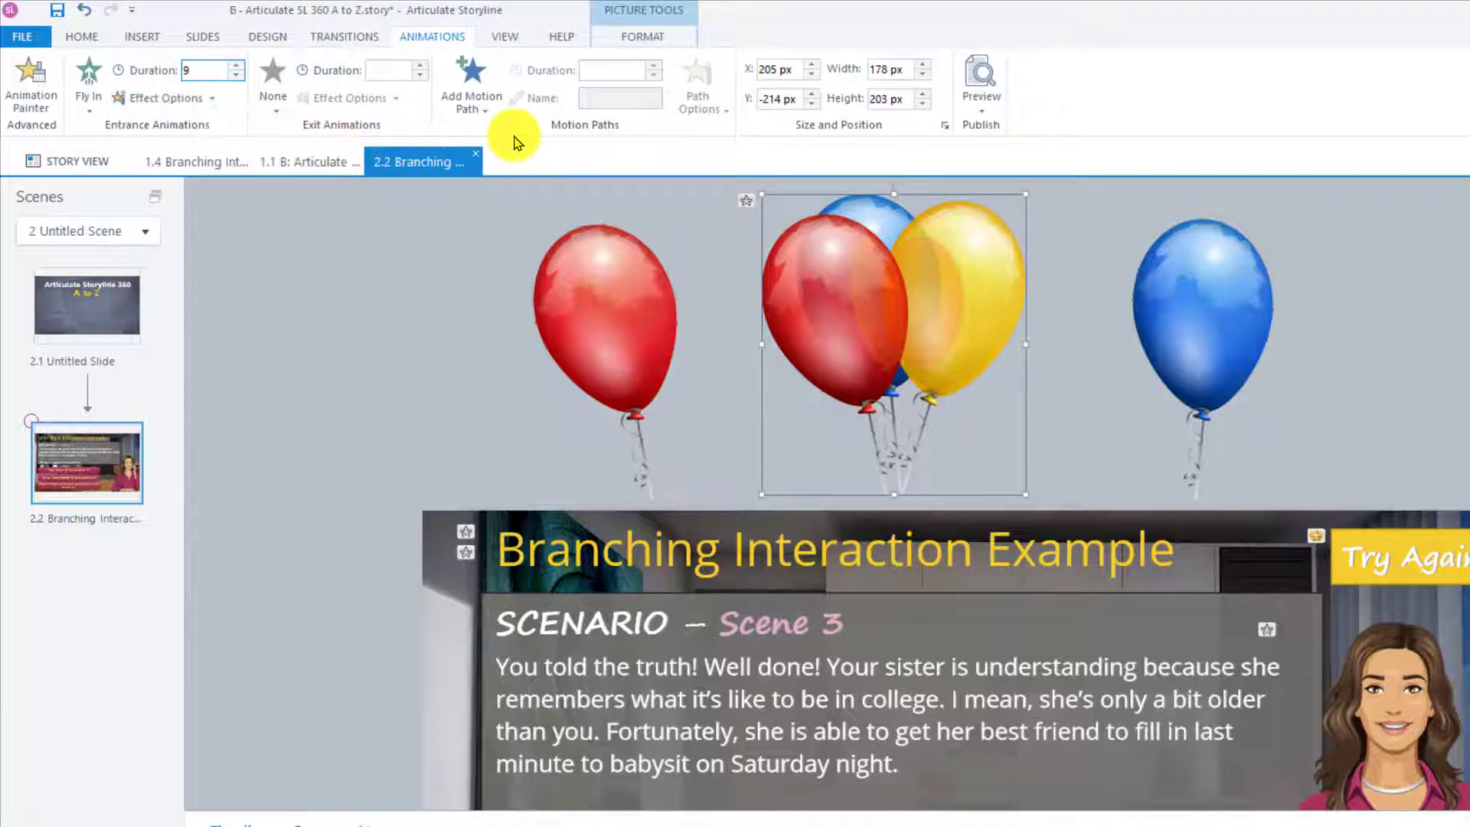
Add a 1-second Fly Out exit animation to the balloon cluster and set its entrance duration to 9 seconds
left_click(278, 111)
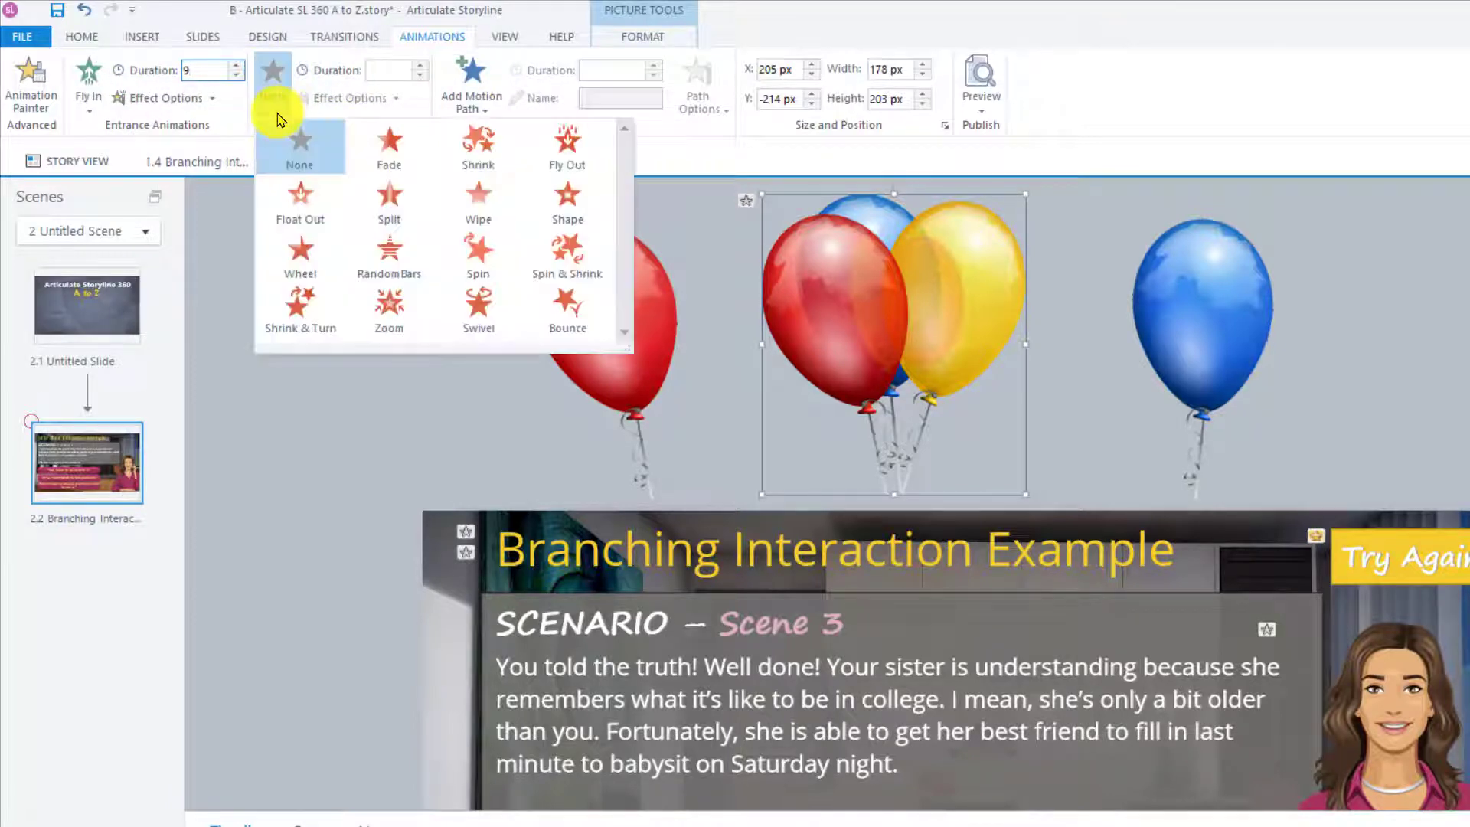
left_click(565, 147)
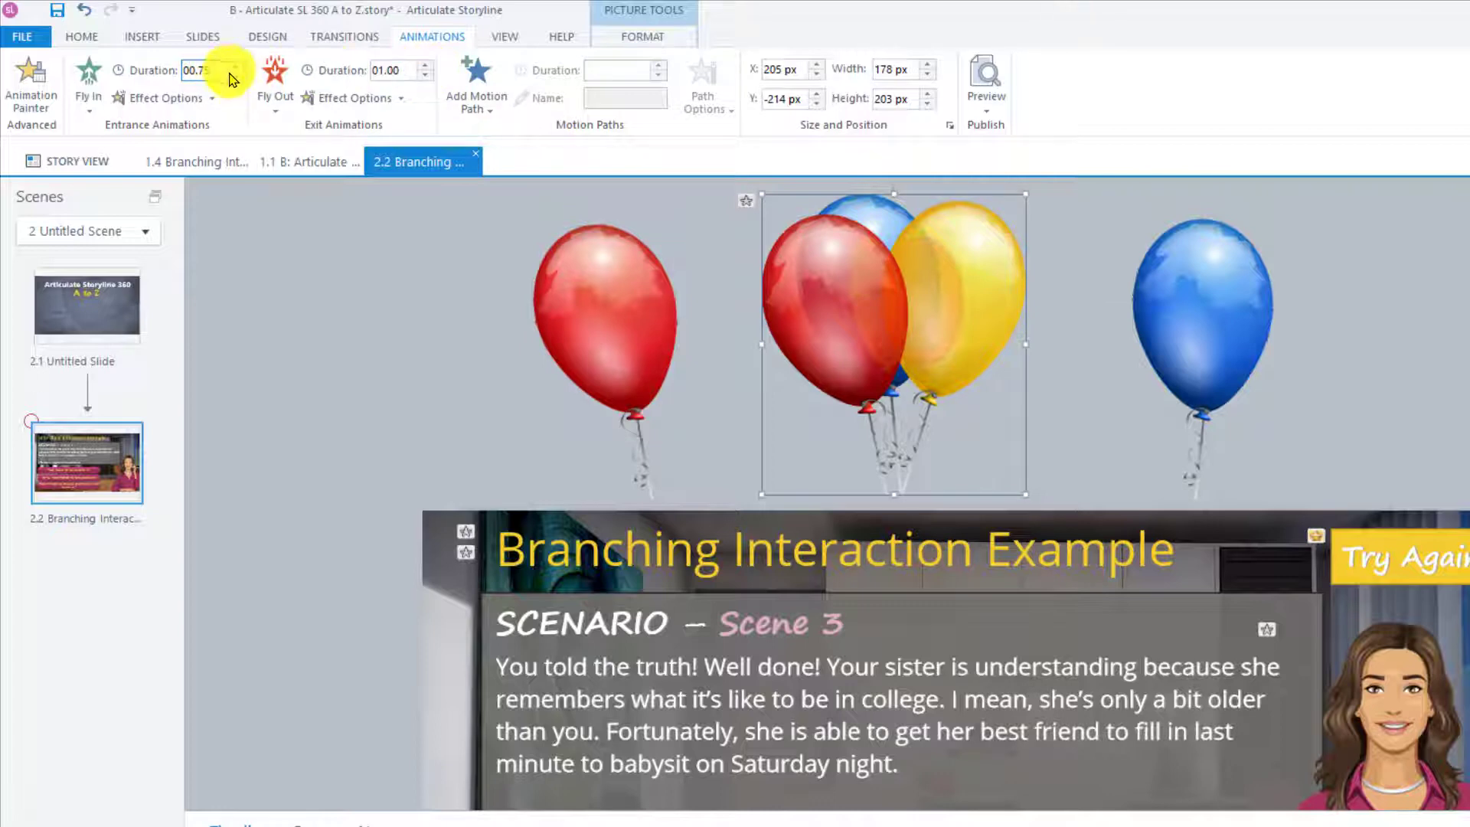
left_click_drag(220, 73, 150, 79)
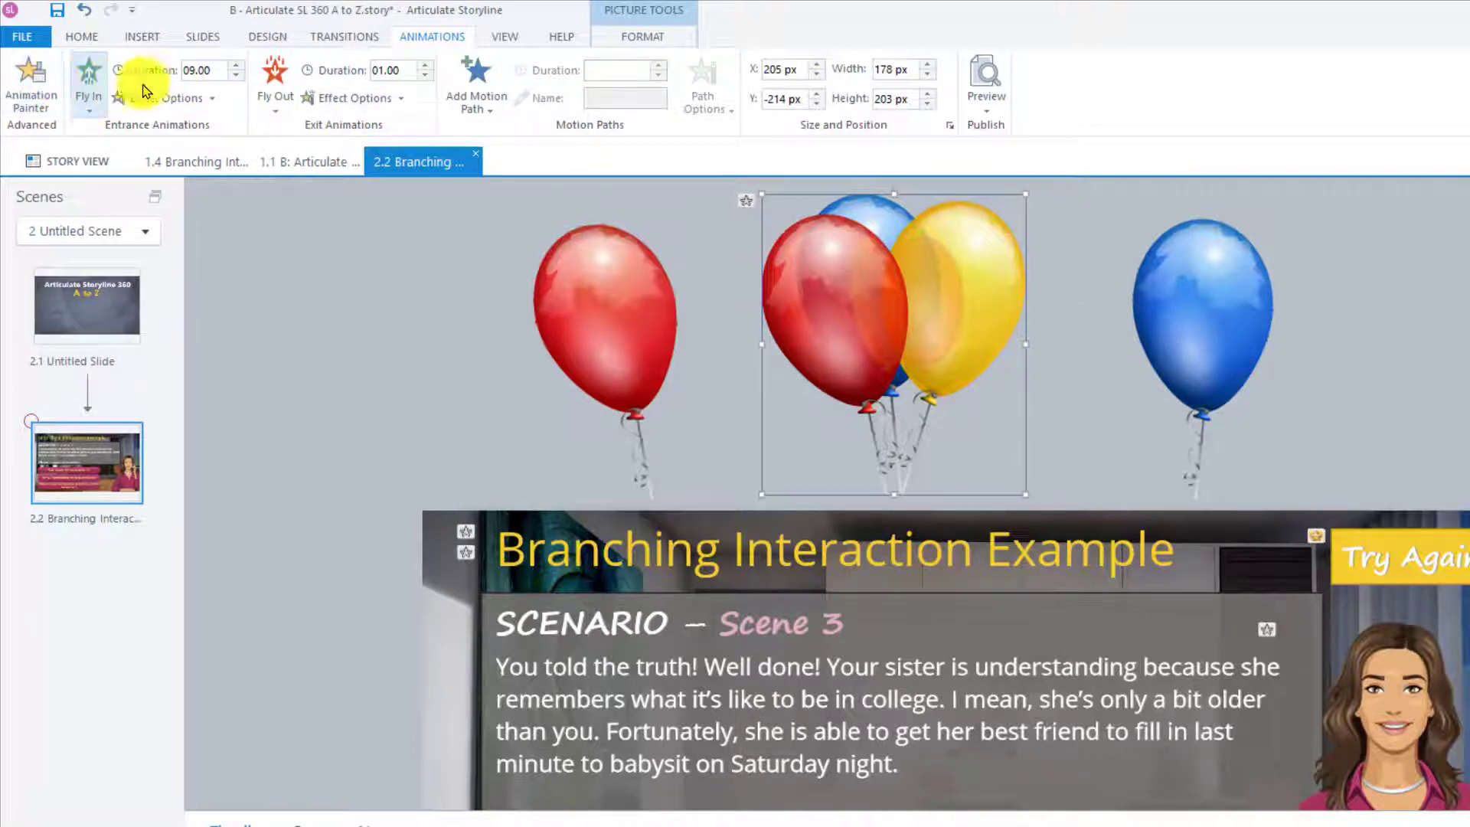
left_click(207, 98)
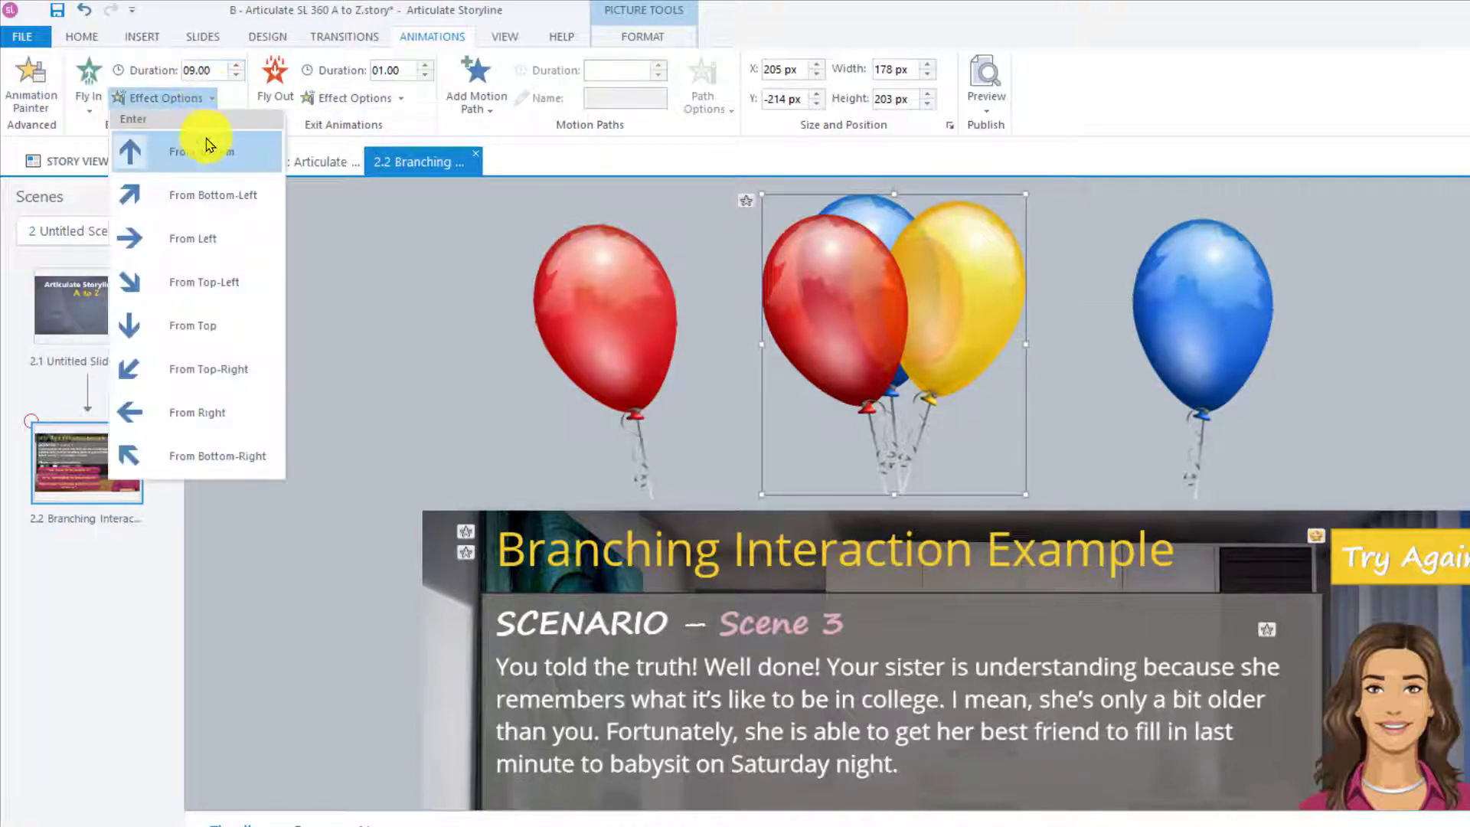
left_click(404, 107)
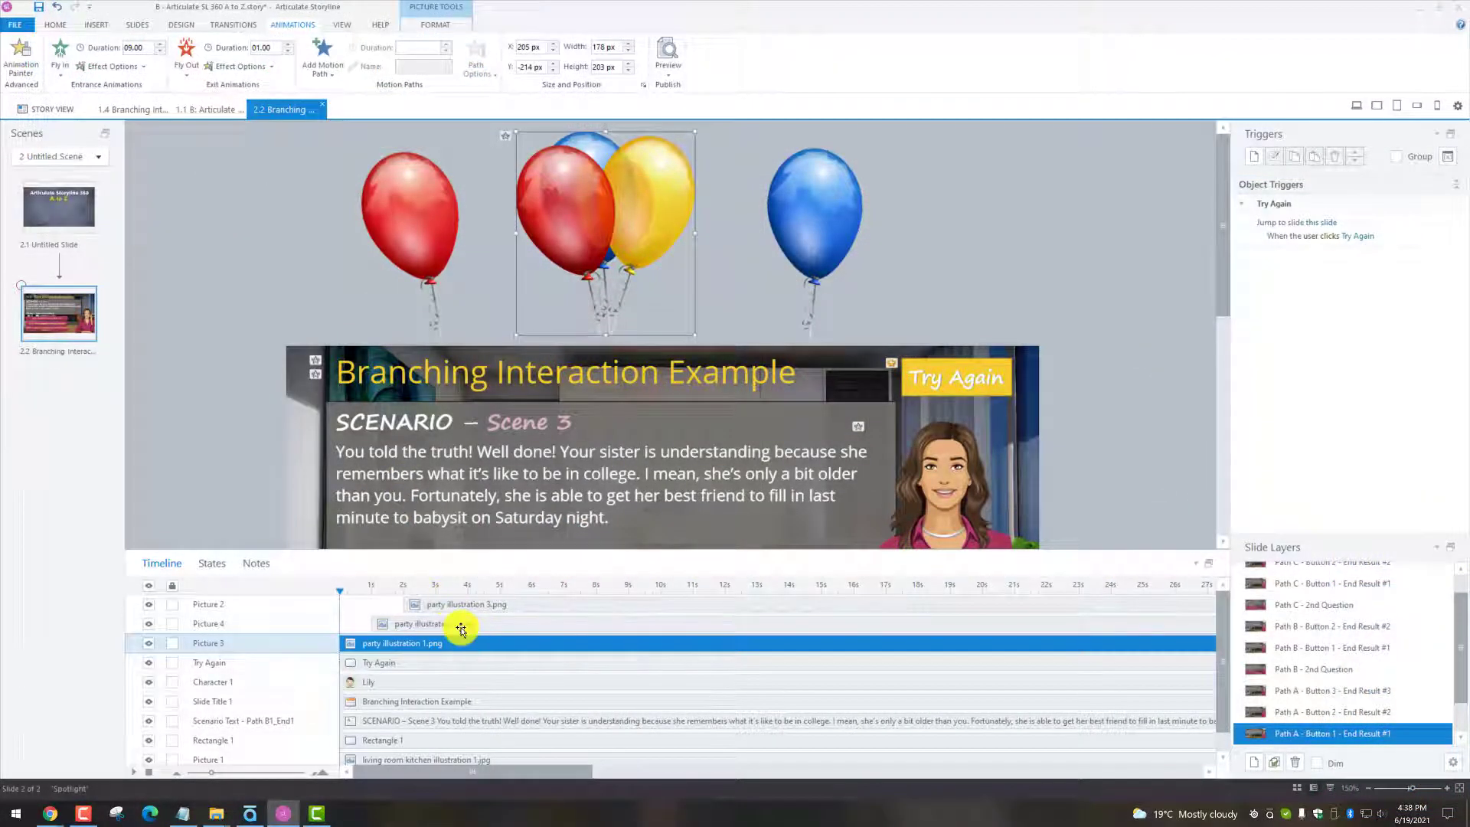
Apply a Fly In entrance animation lasting 7 seconds to the single blue balloon, party illustration 2
left_click(461, 627)
left_click(461, 625)
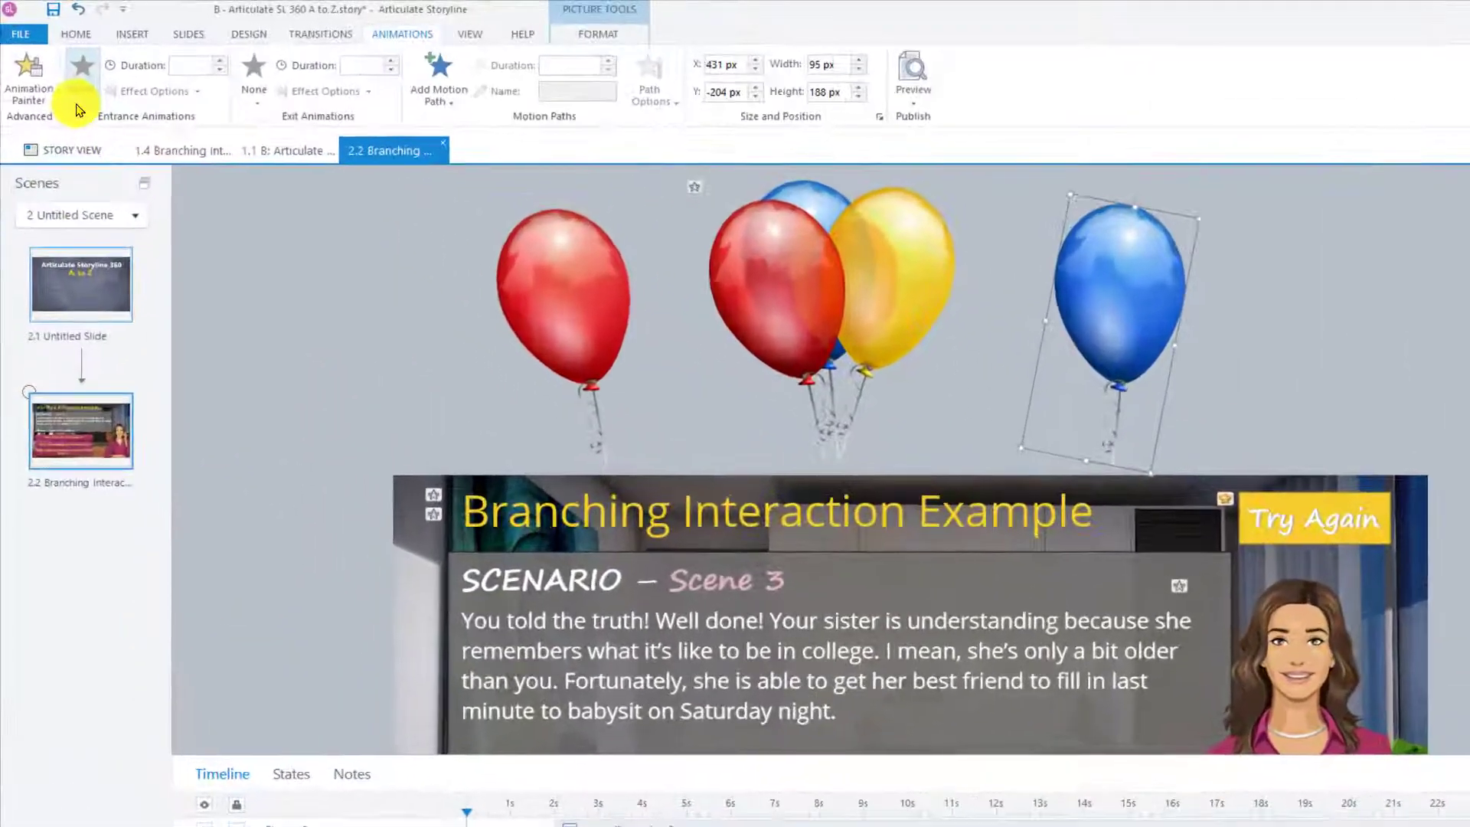
left_click(80, 107)
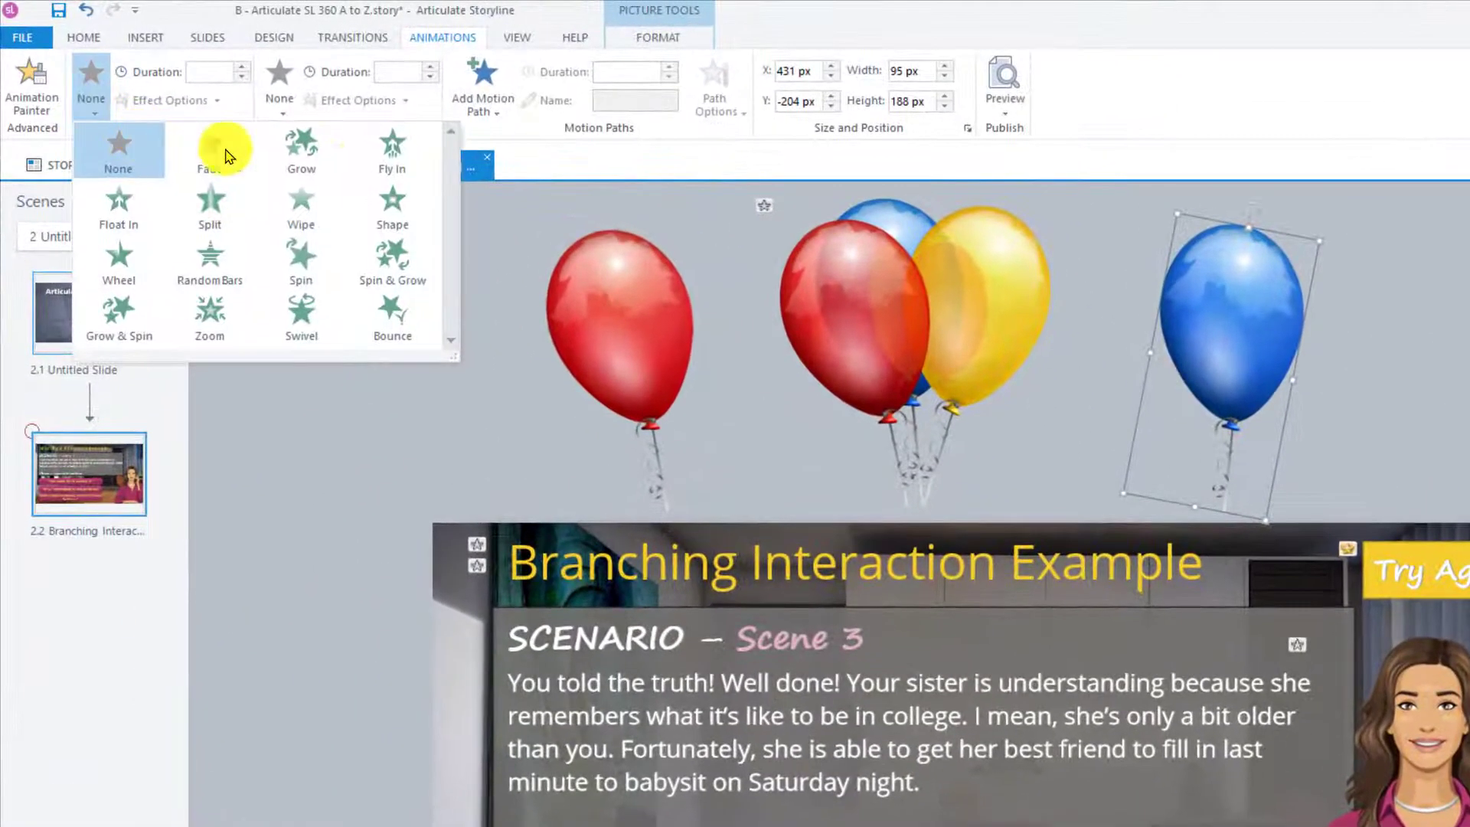
left_click(349, 143)
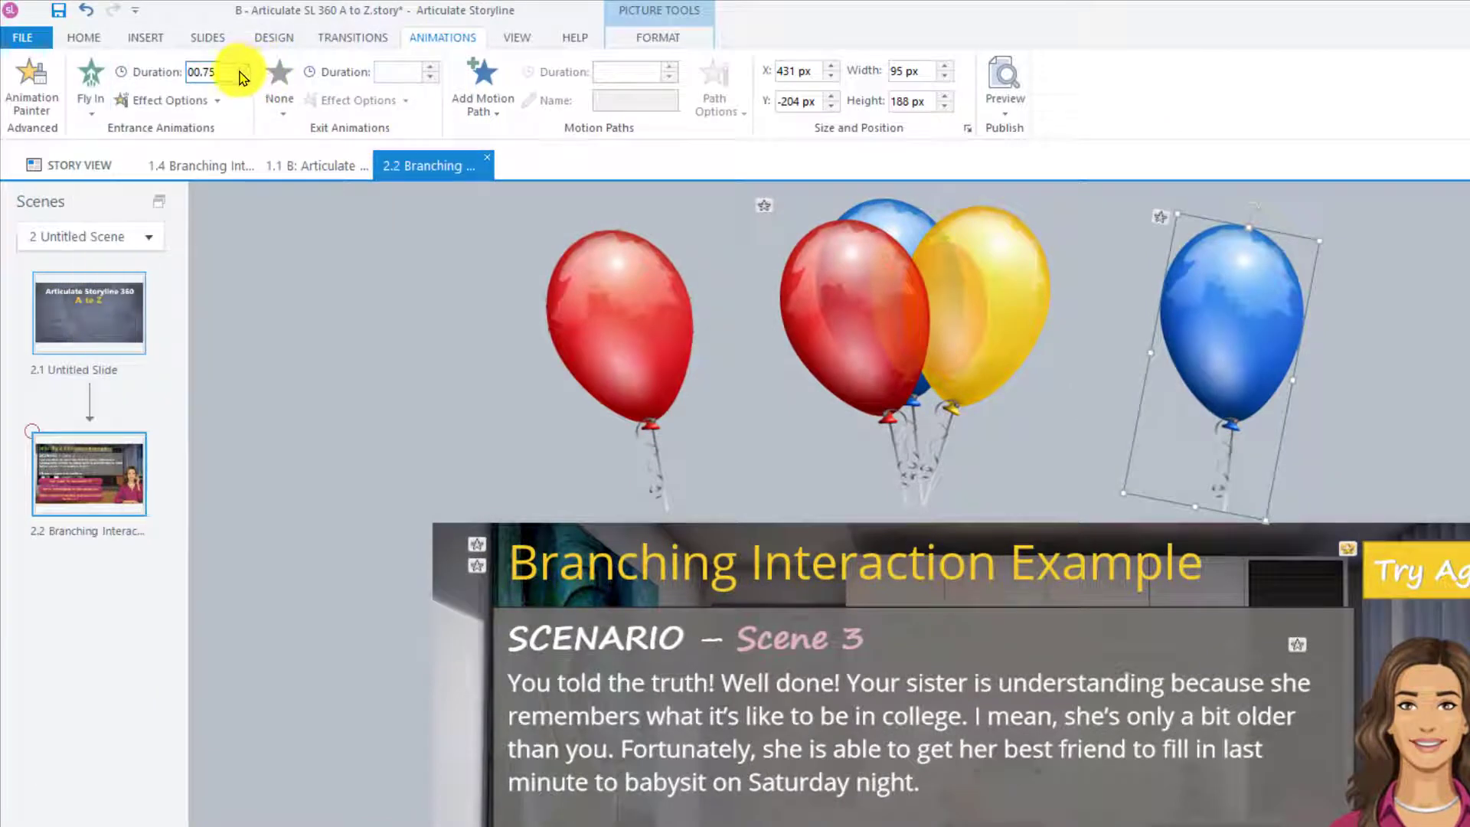
left_click_drag(227, 70, 164, 67)
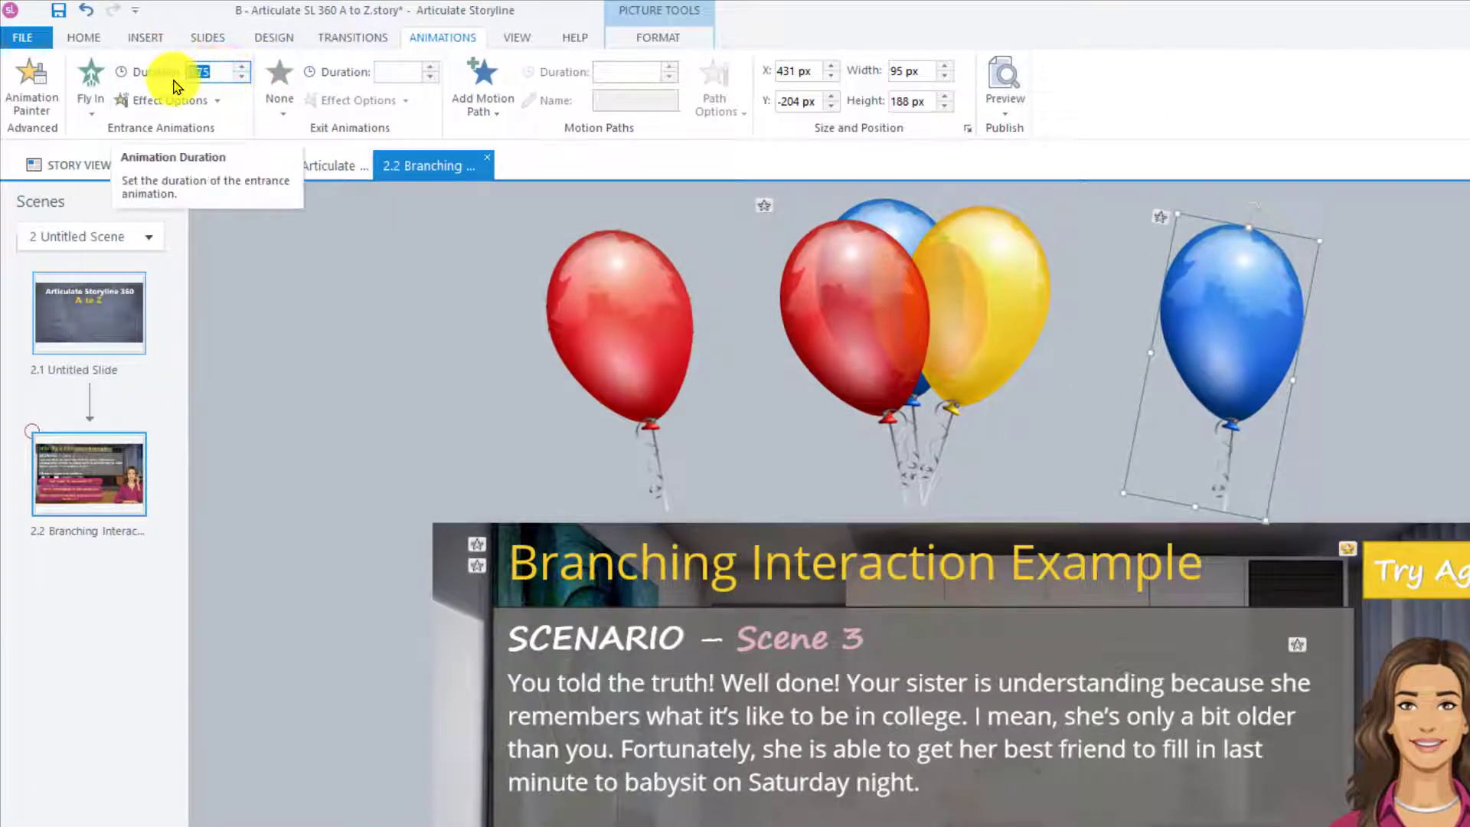
left_click(242, 67)
left_click(242, 76)
left_click(220, 105)
left_click(220, 109)
Add a Fly Out exit animation to the blue balloon with a 1-second duration and the To Top direction
left_click(276, 108)
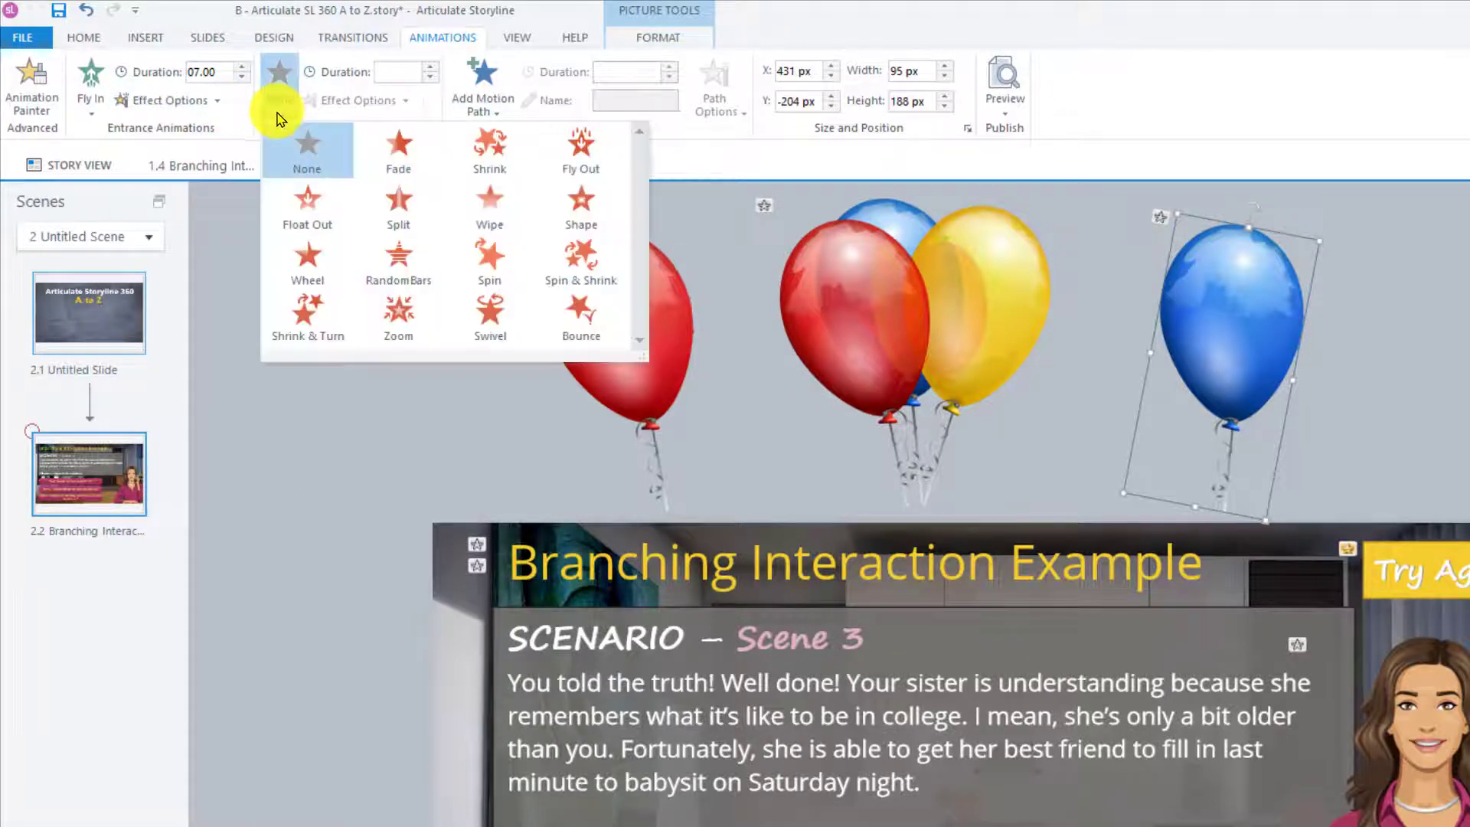
left_click(574, 167)
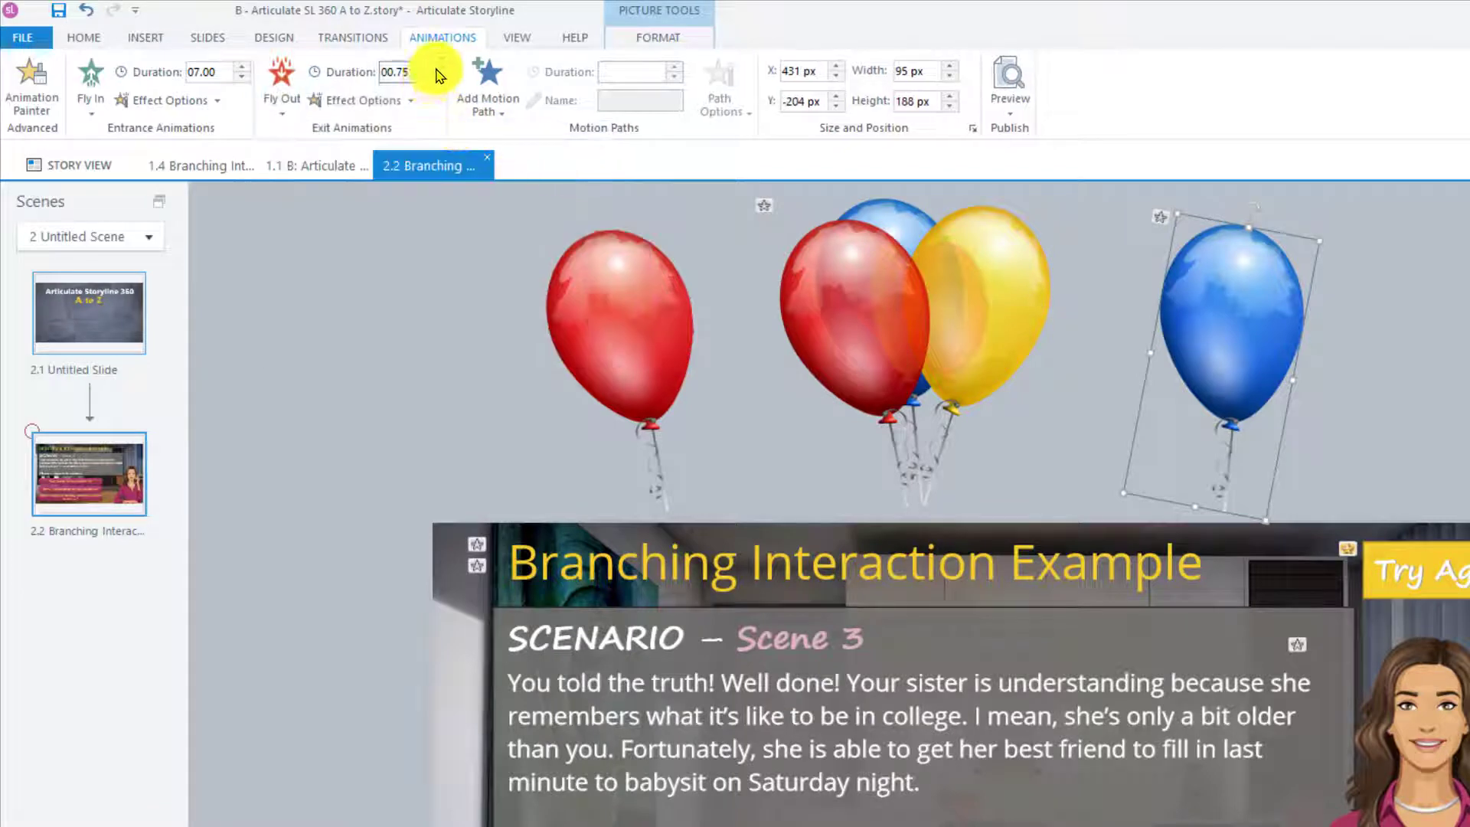
left_click(411, 99)
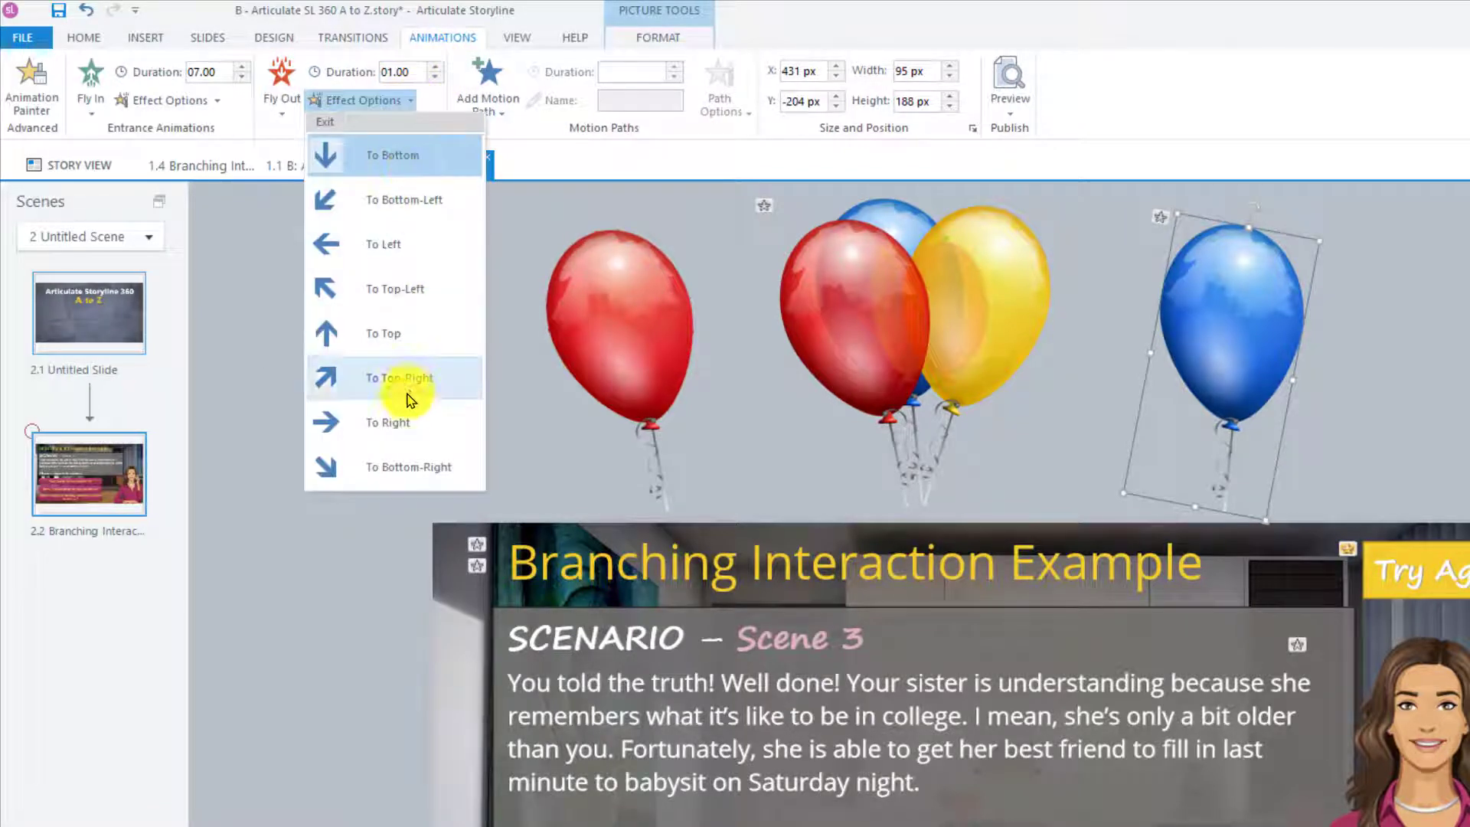
left_click(387, 335)
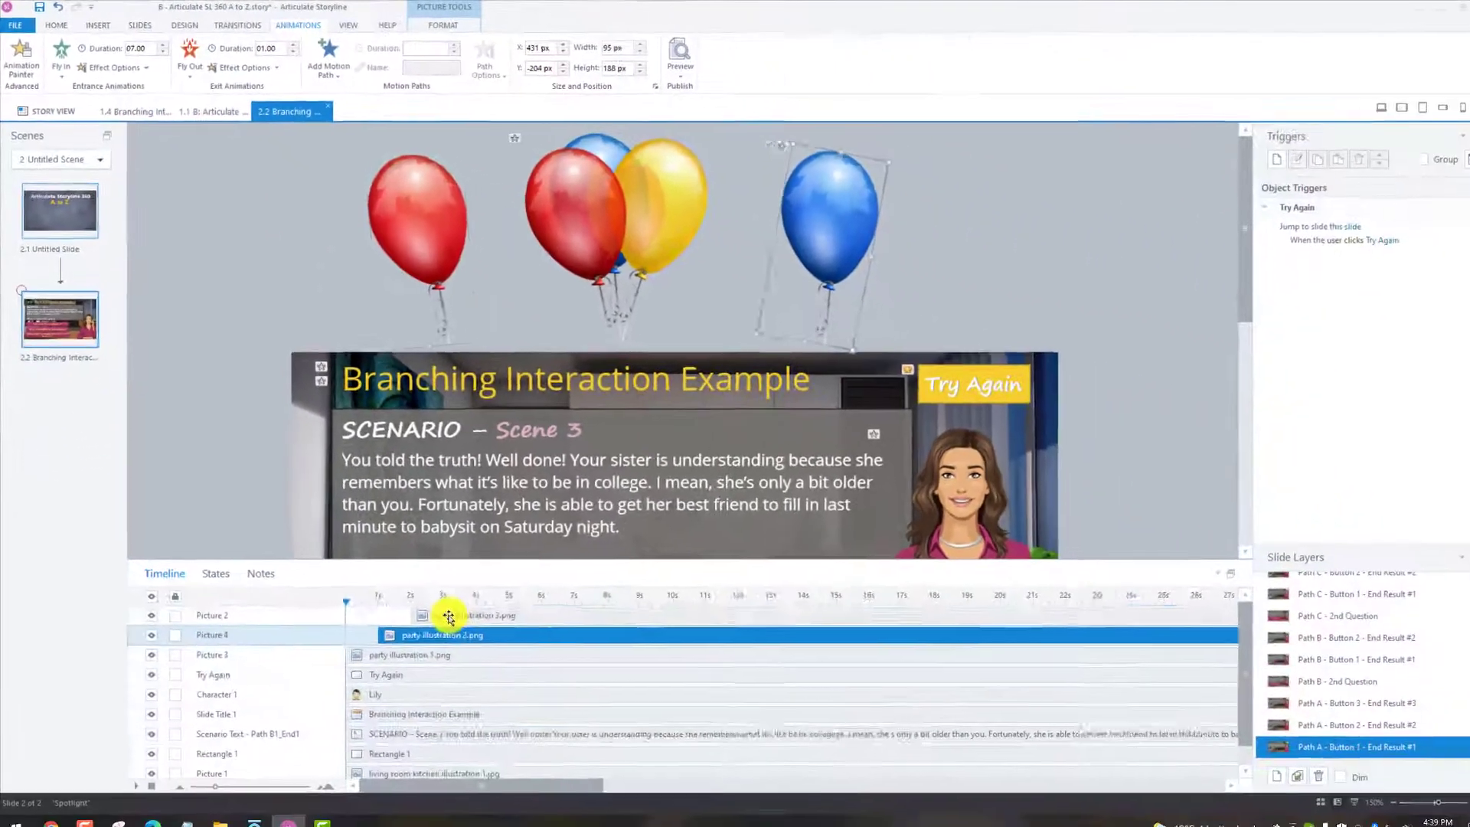
Apply a Fly In entrance animation from the bottom to the single red balloon, party illustration 3, with a 5-second duration
left_click(448, 617)
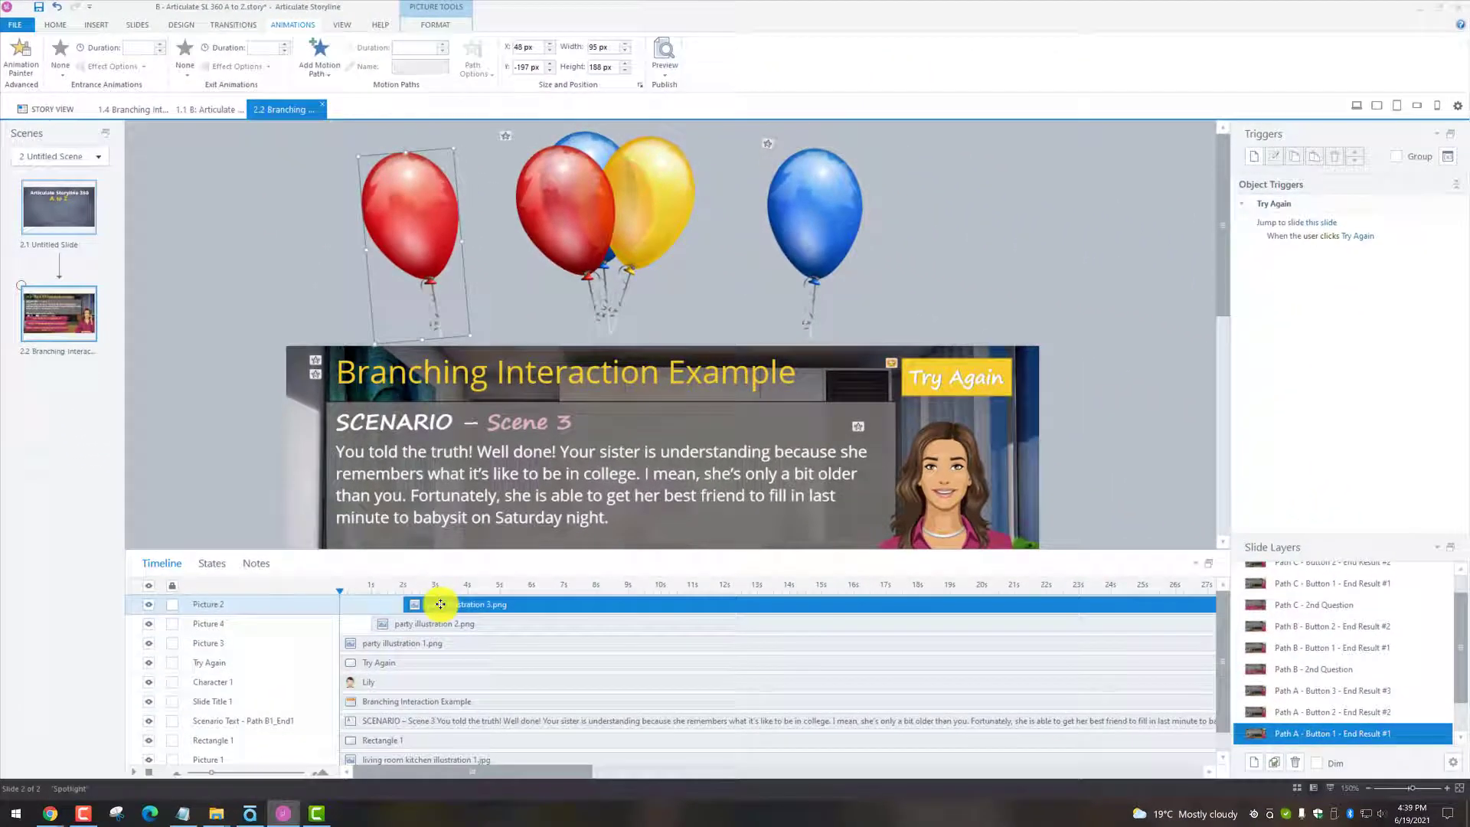
left_click(64, 75)
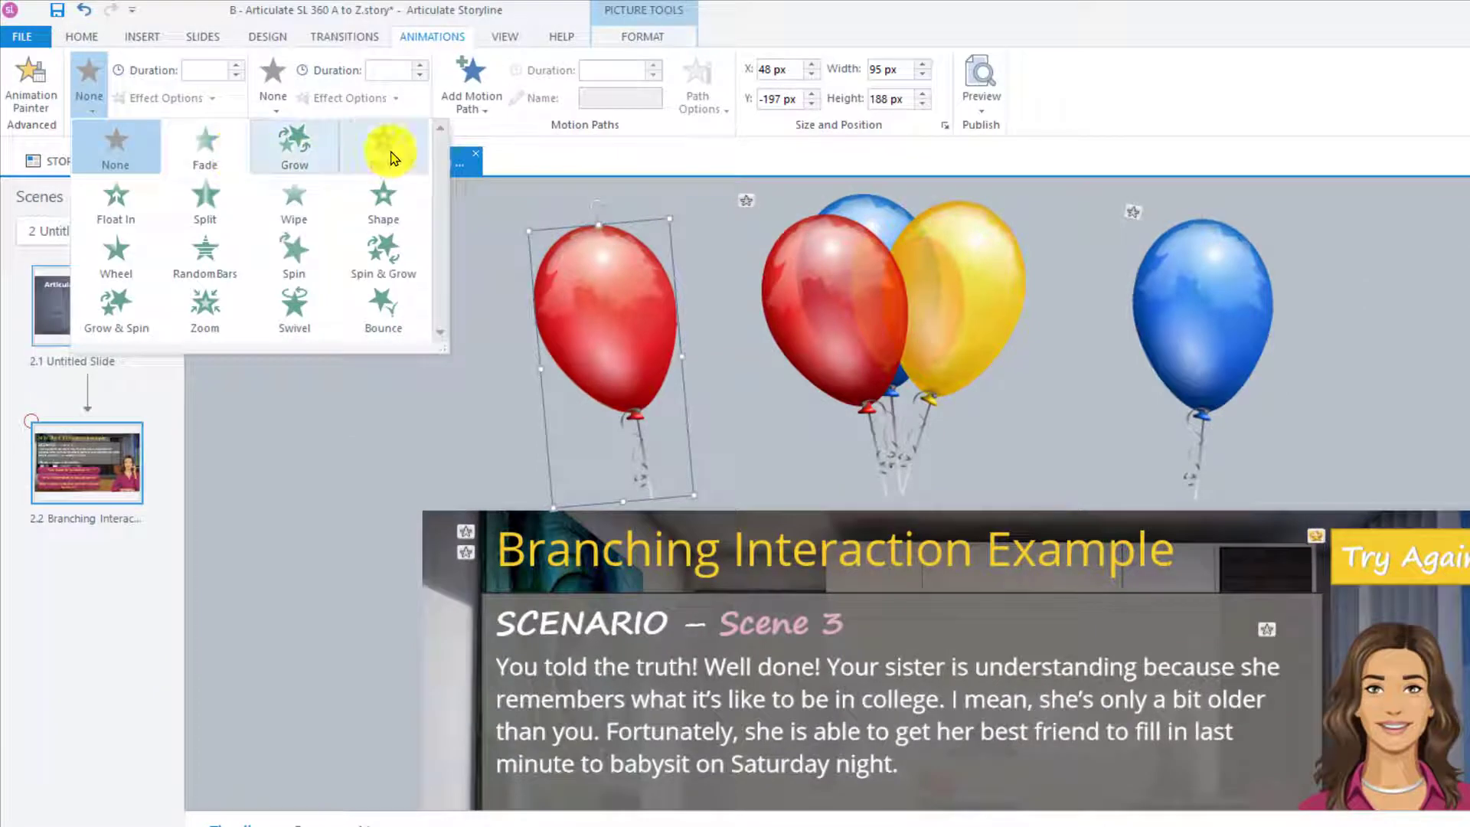
left_click(262, 105)
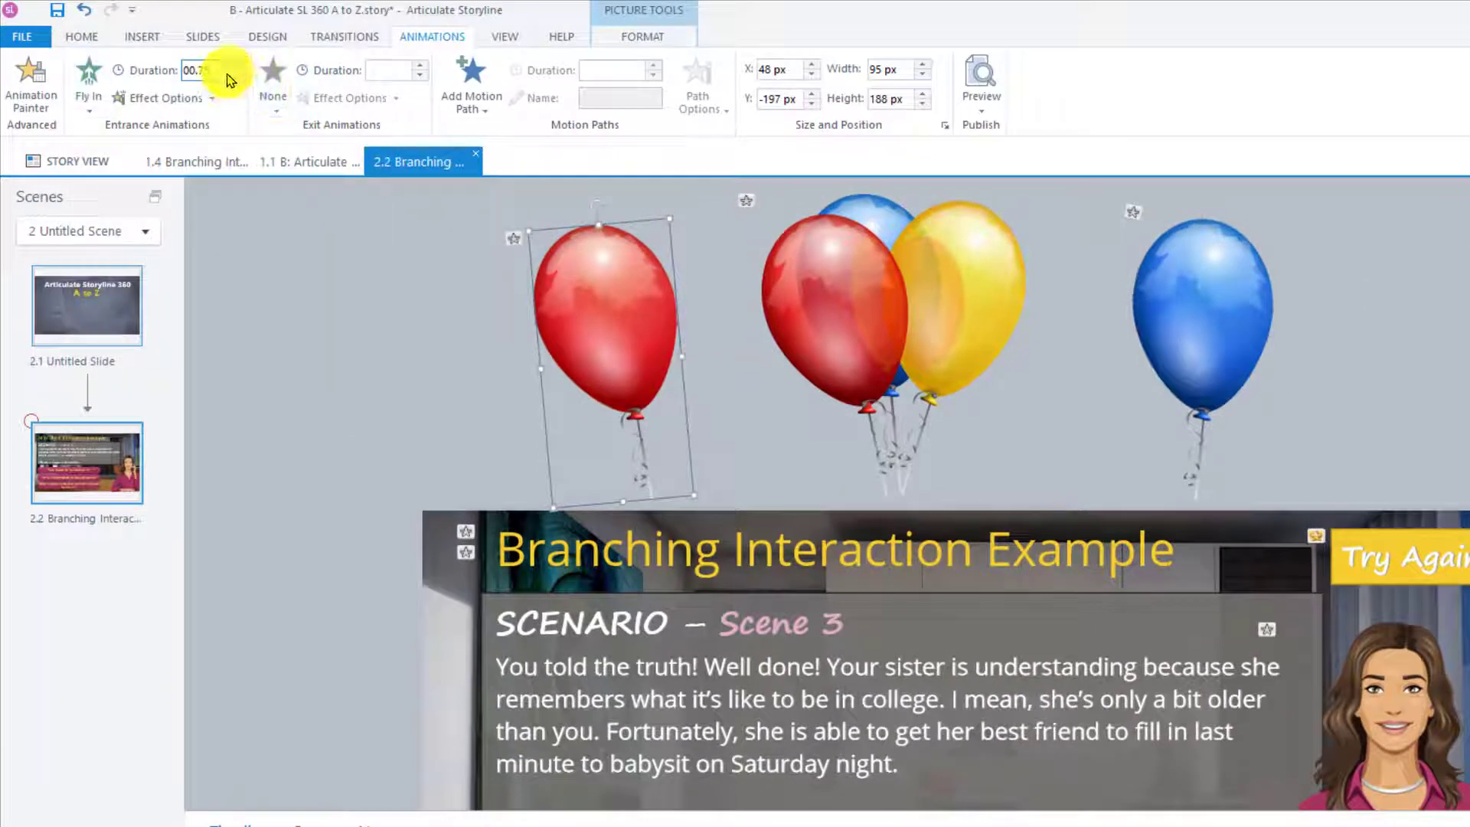
left_click_drag(216, 73, 156, 73)
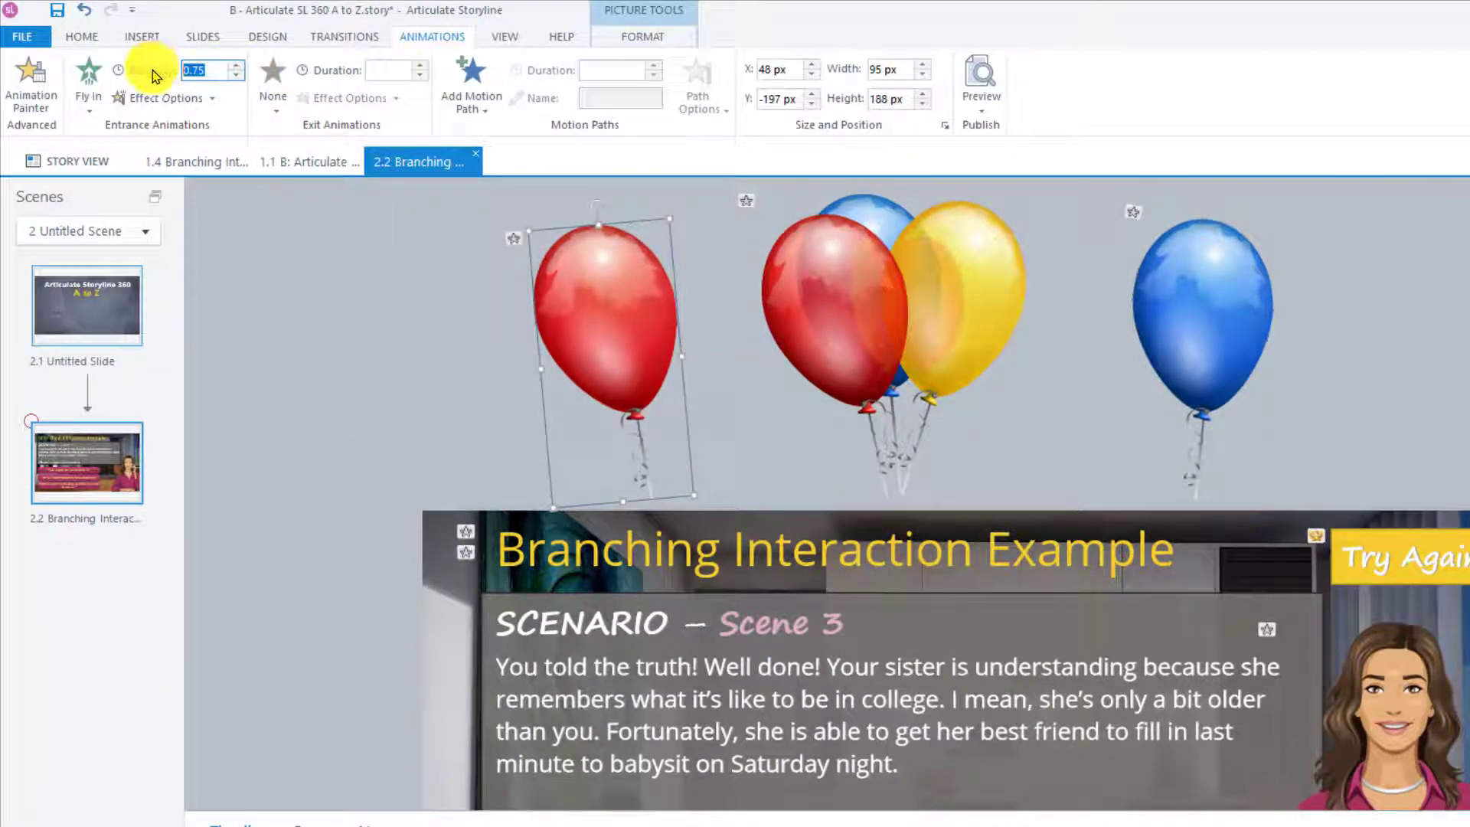
type("5")
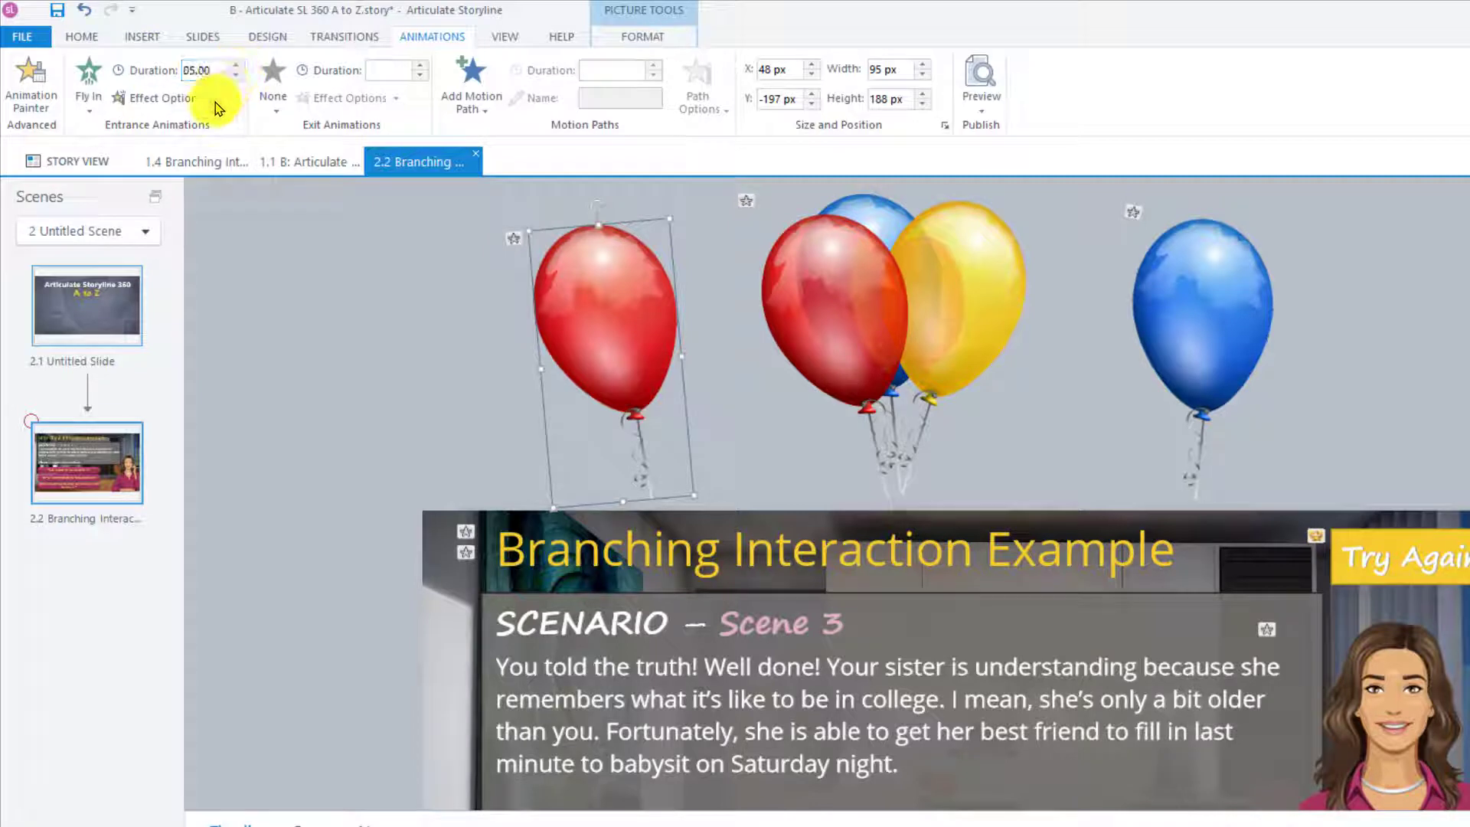
left_click(162, 98)
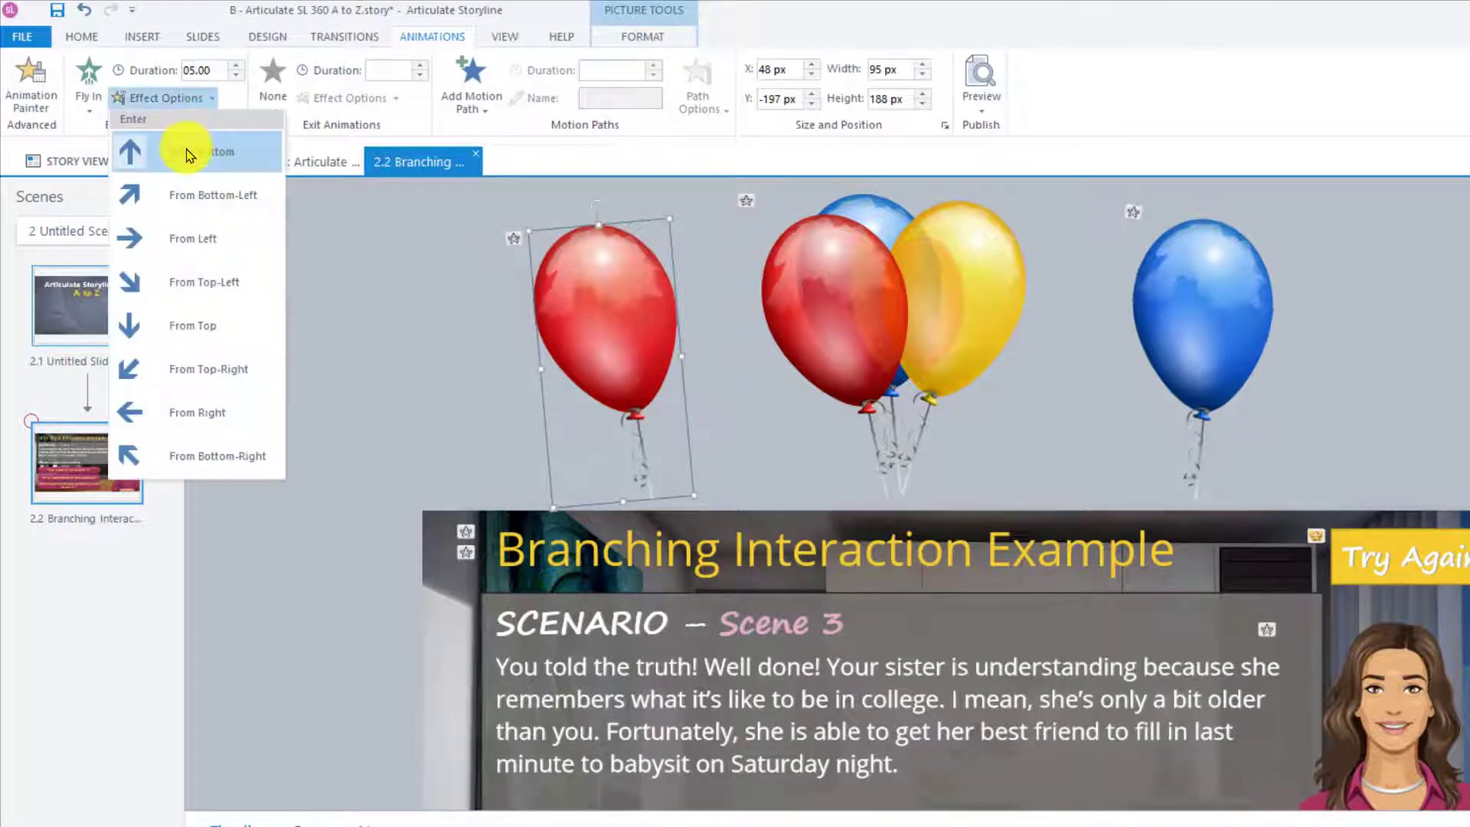
Add a 1-second Fly Out exit animation toward the top to the red balloon and save the project
left_click(272, 83)
left_click(556, 158)
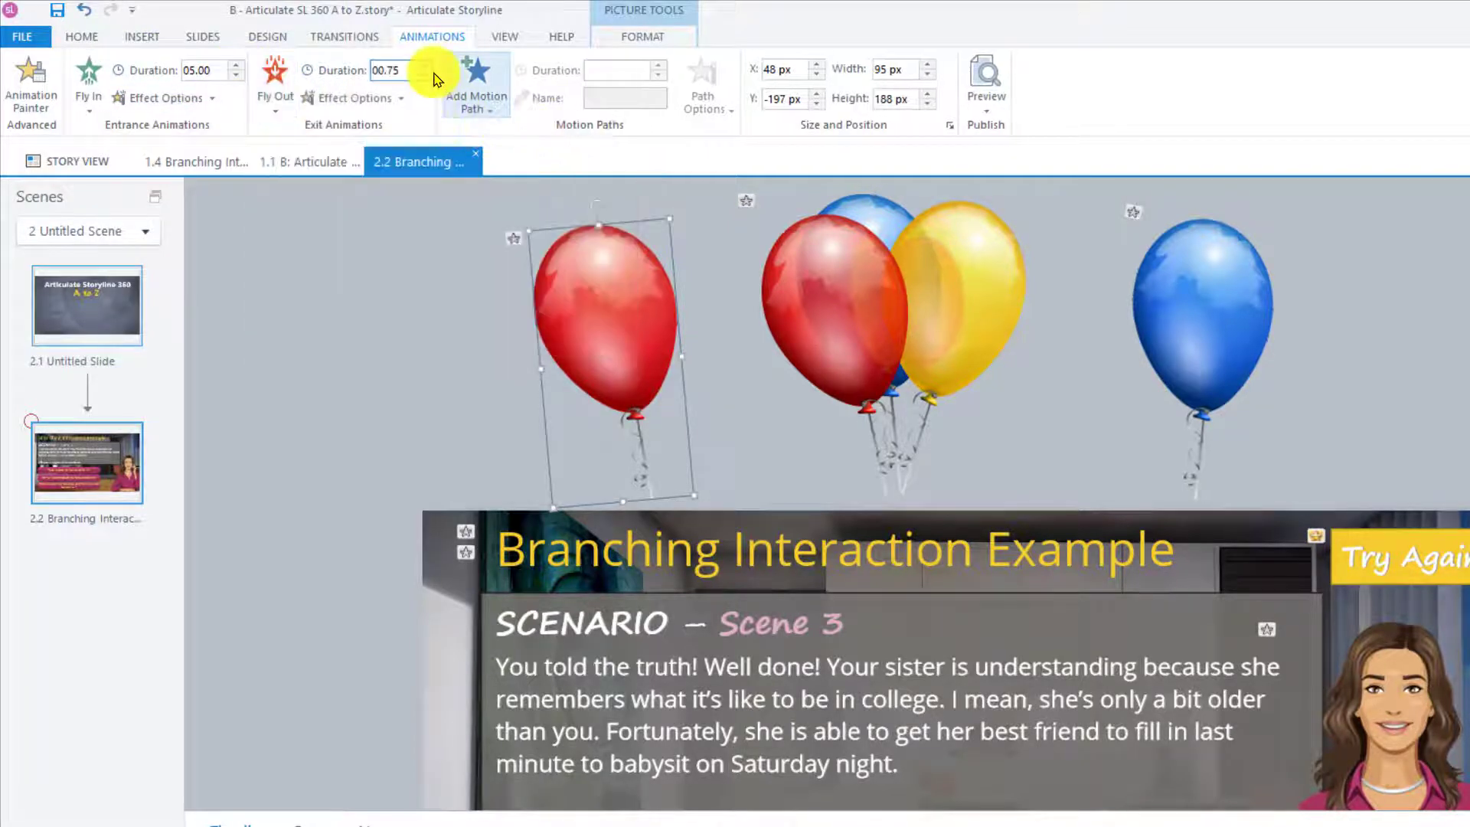
left_click(399, 98)
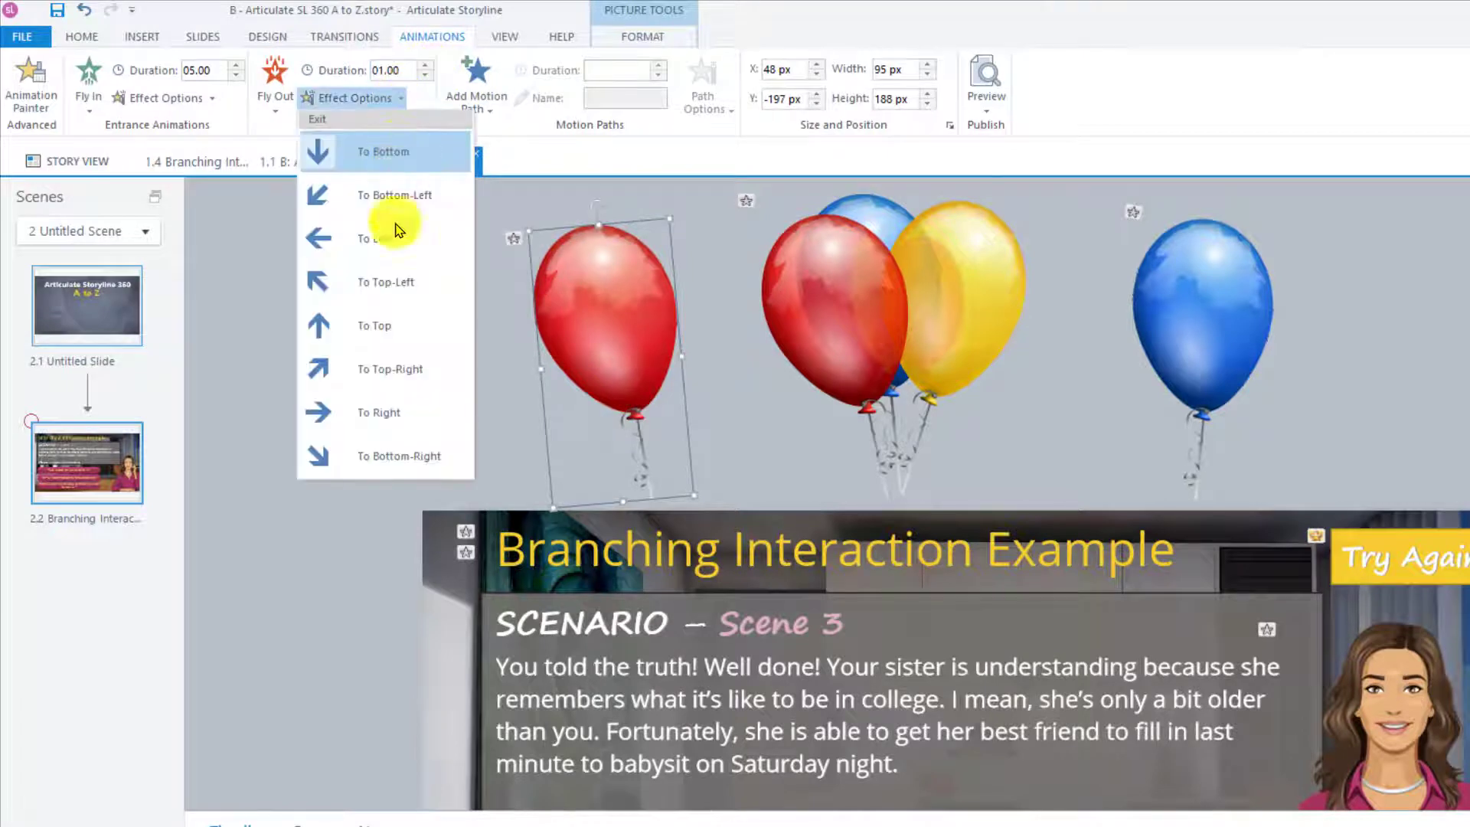
left_click(384, 337)
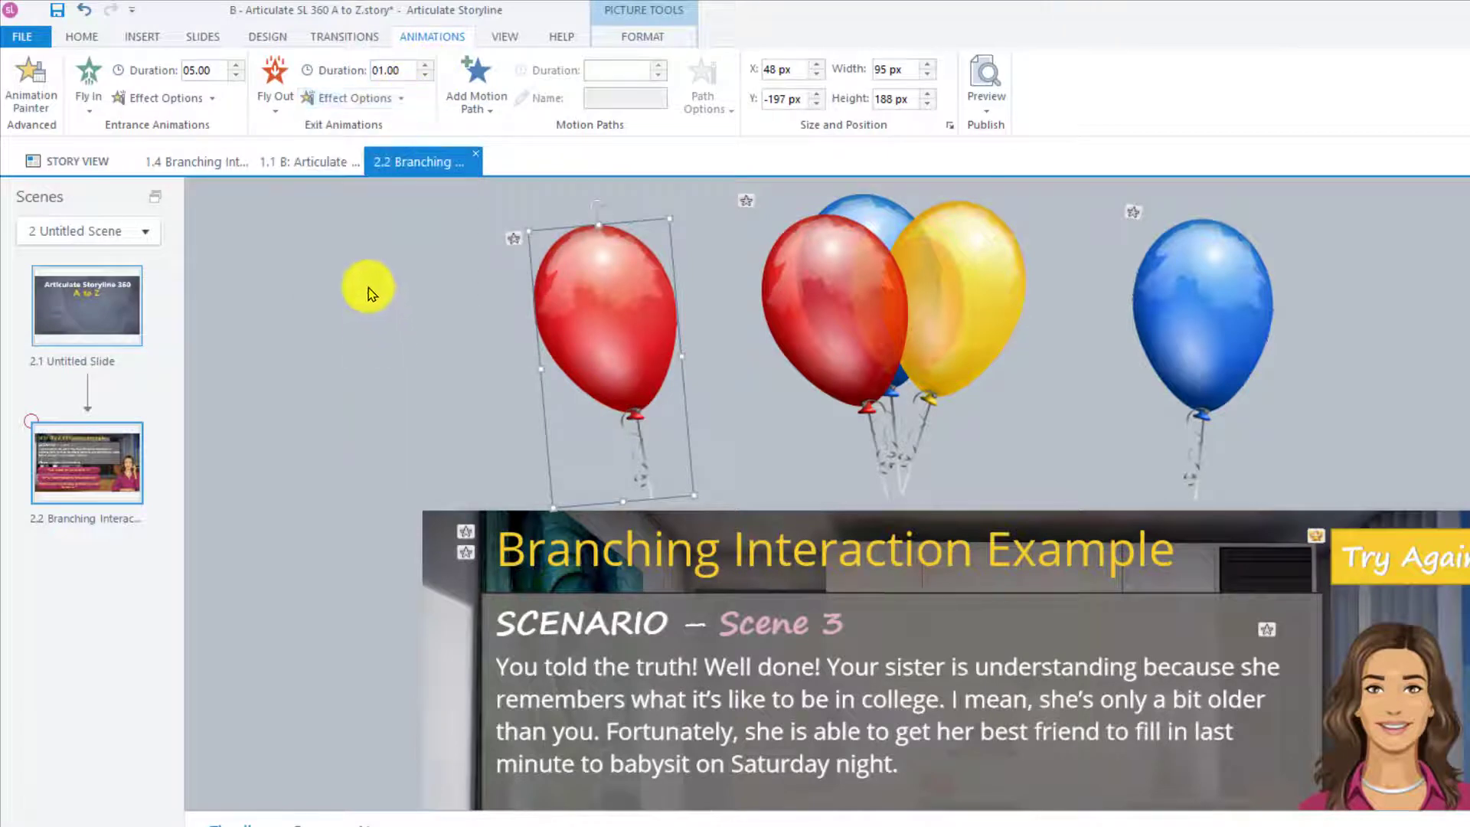
left_click(57, 11)
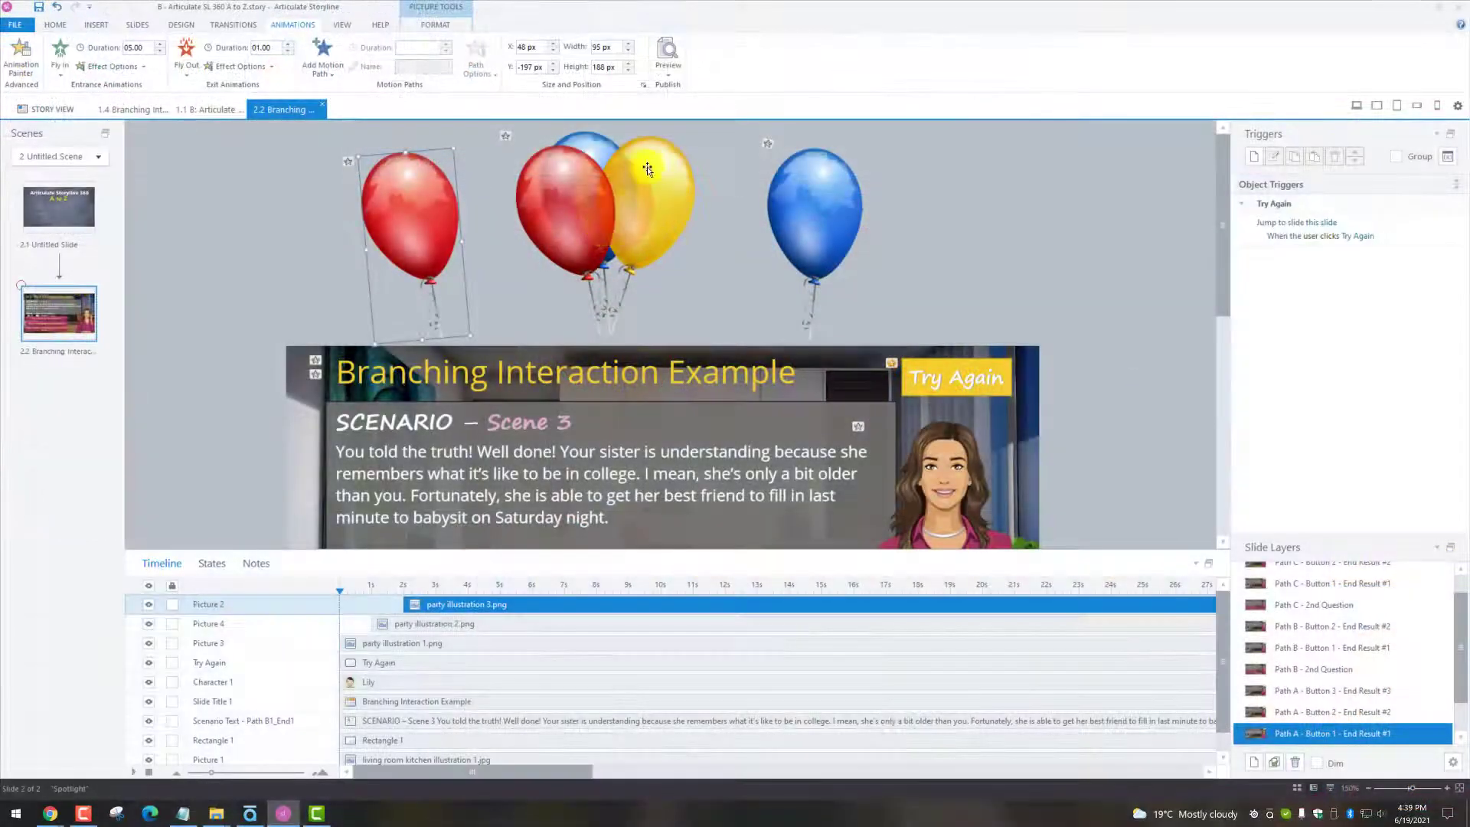
Preview the slide, choose "Sure, sounds like fun, count me in!" and the party invitation response, watch the balloon animations, and close the preview
left_click(669, 74)
left_click(693, 96)
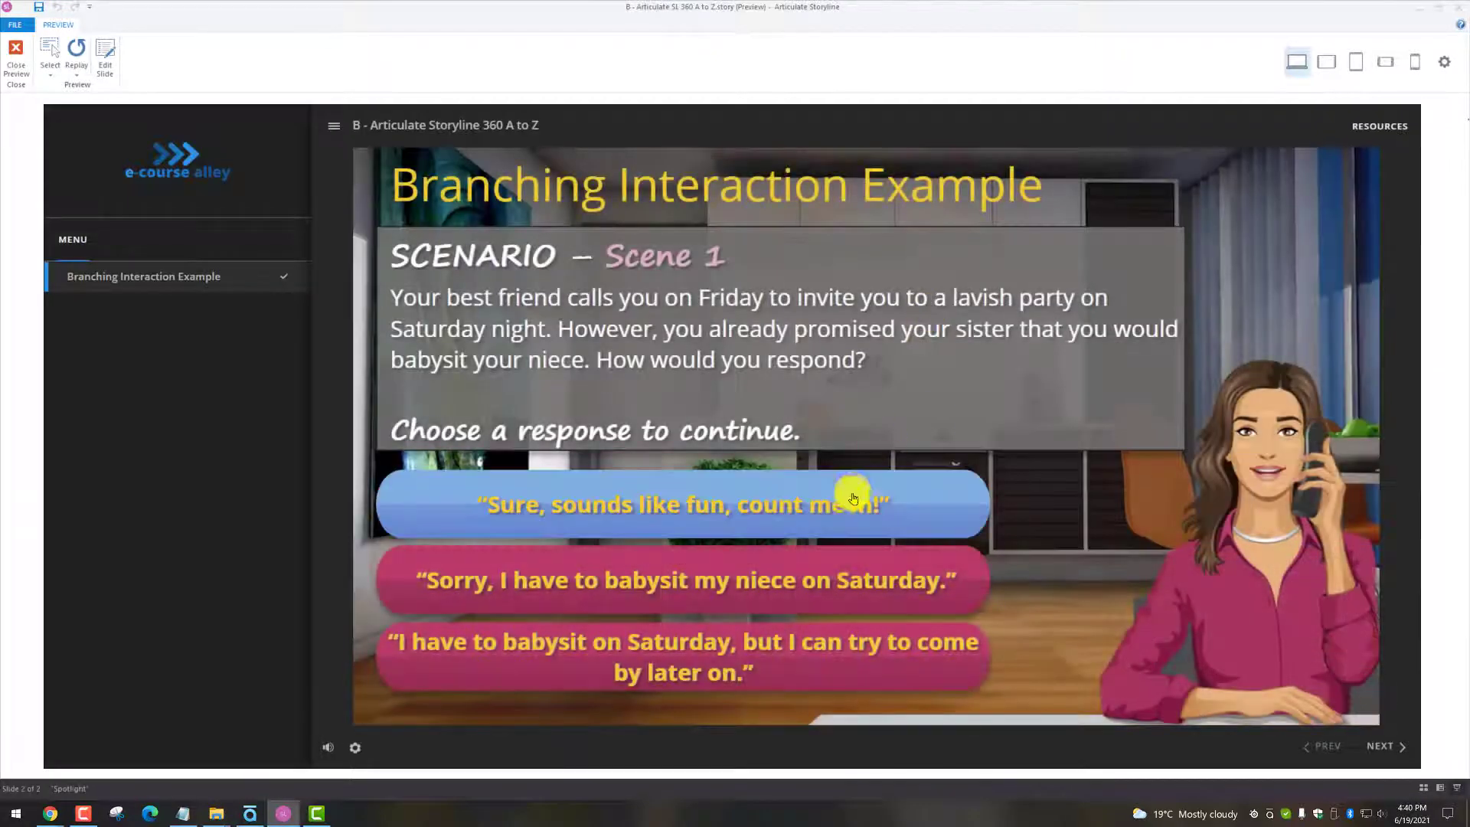
left_click(853, 498)
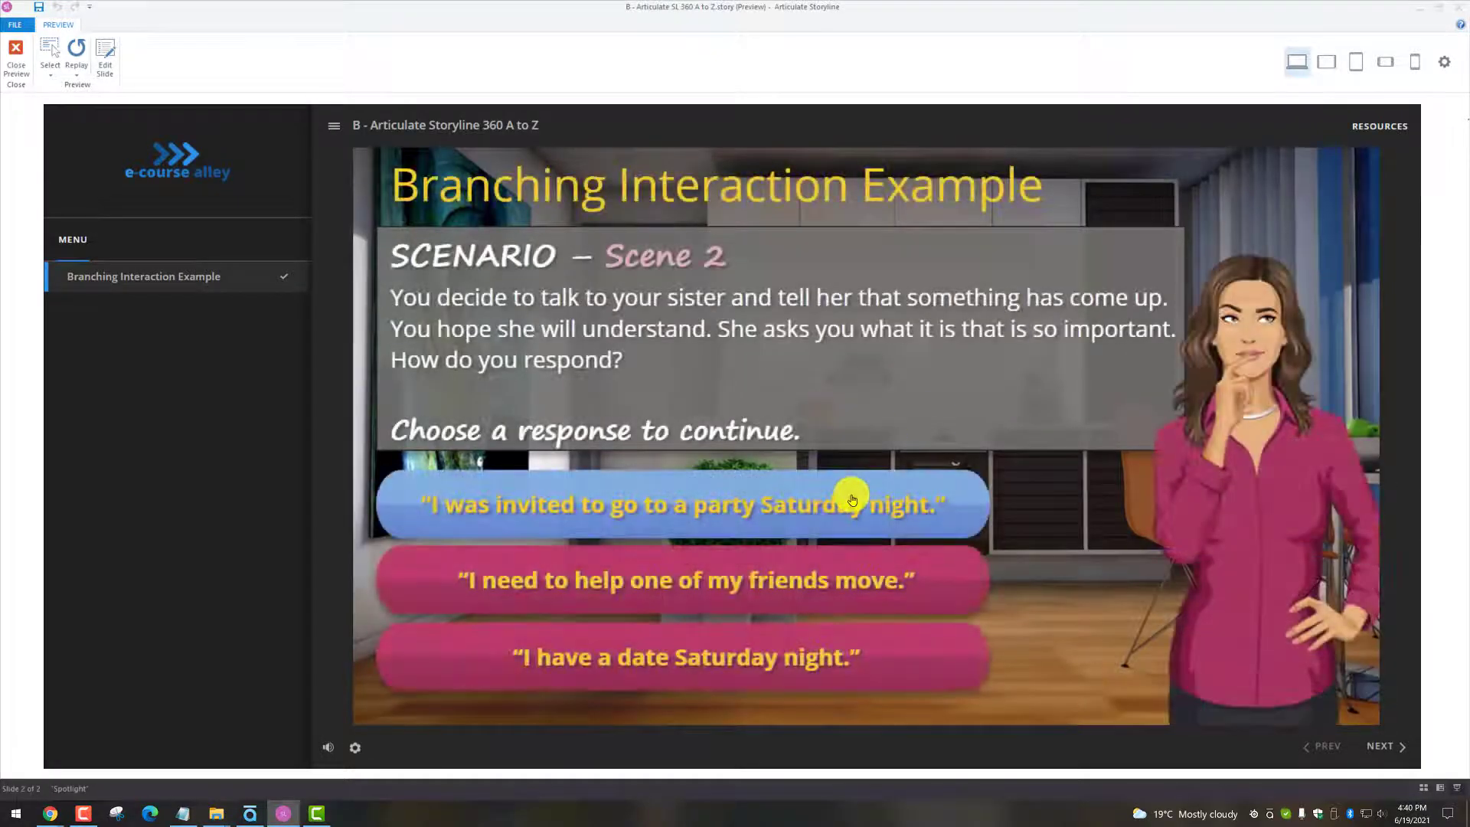
left_click(825, 503)
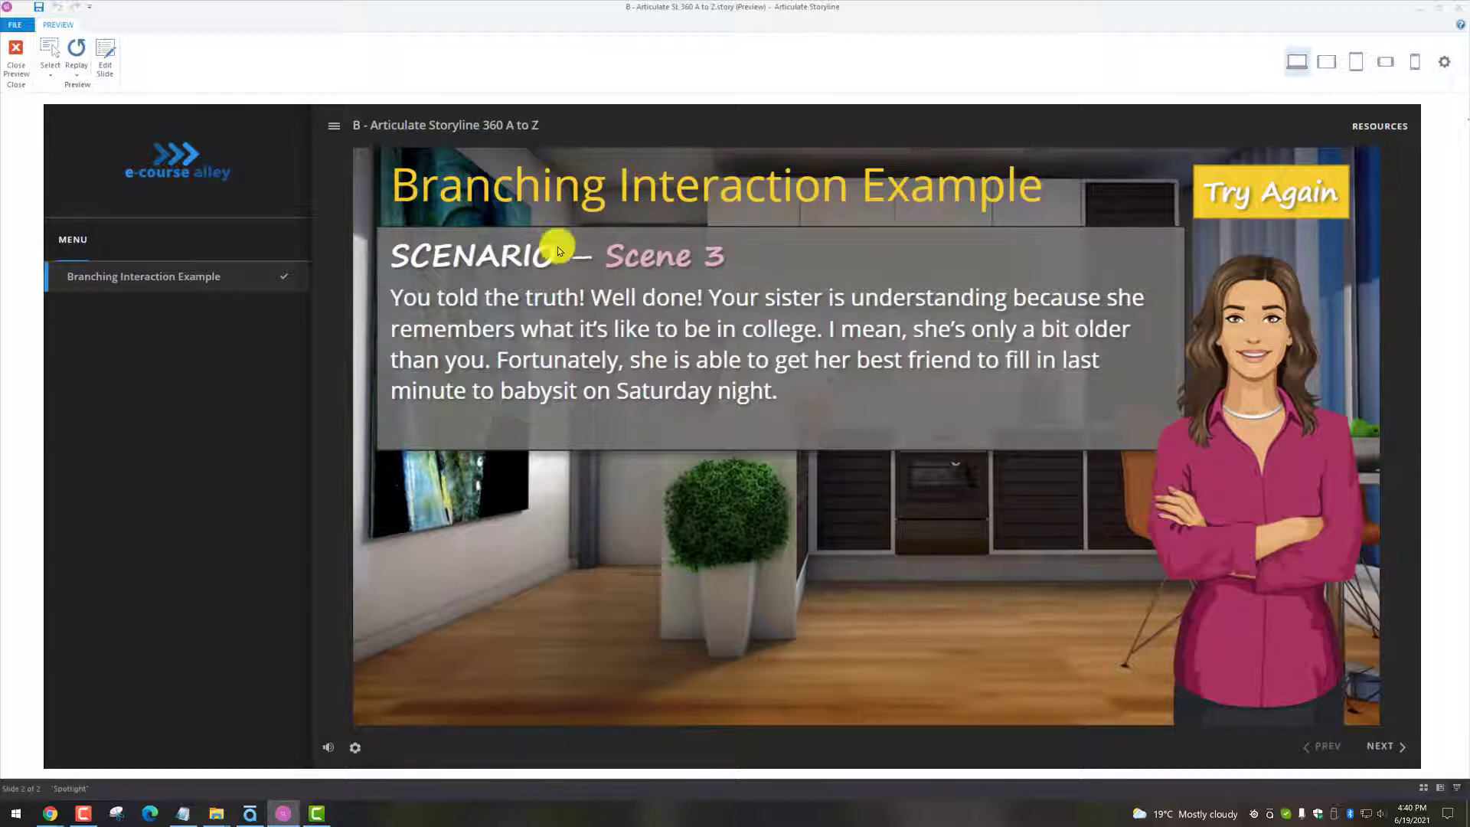
left_click(11, 52)
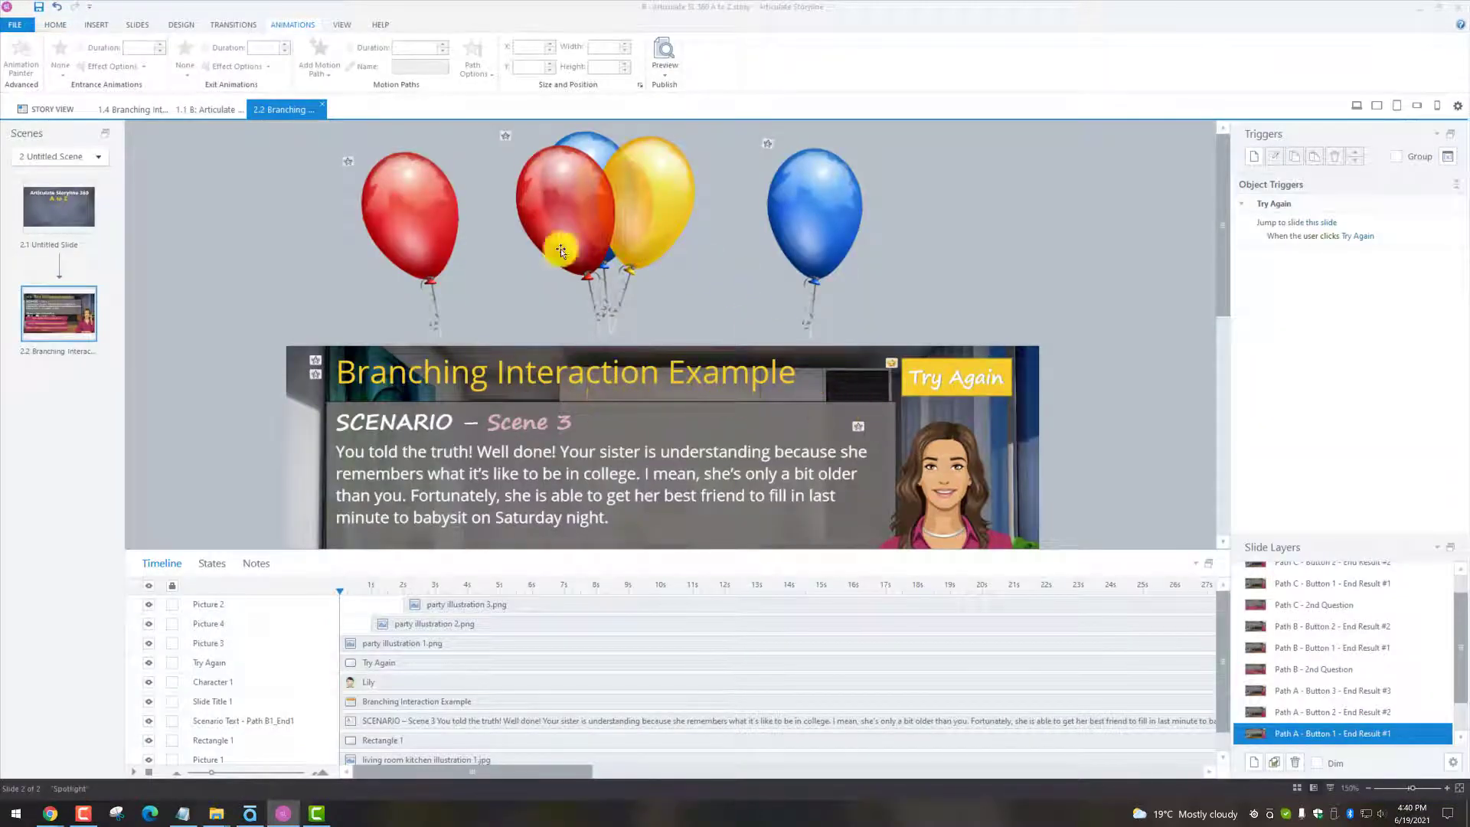
Send all three balloon pictures backward together until they sit behind the scenario text and directly in front of Rectangle 1
left_click(422, 242)
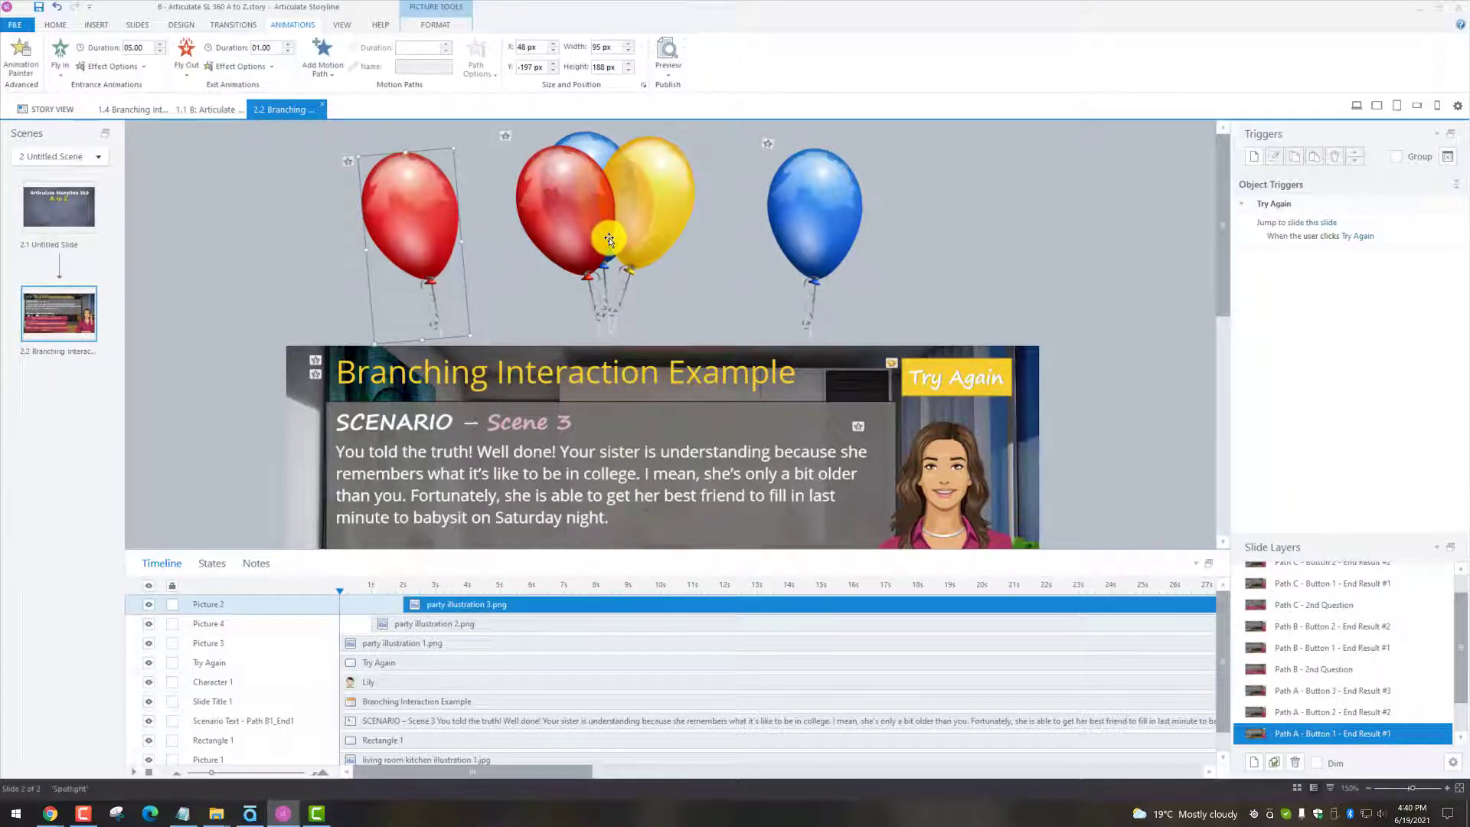
left_click(649, 239, "shift")
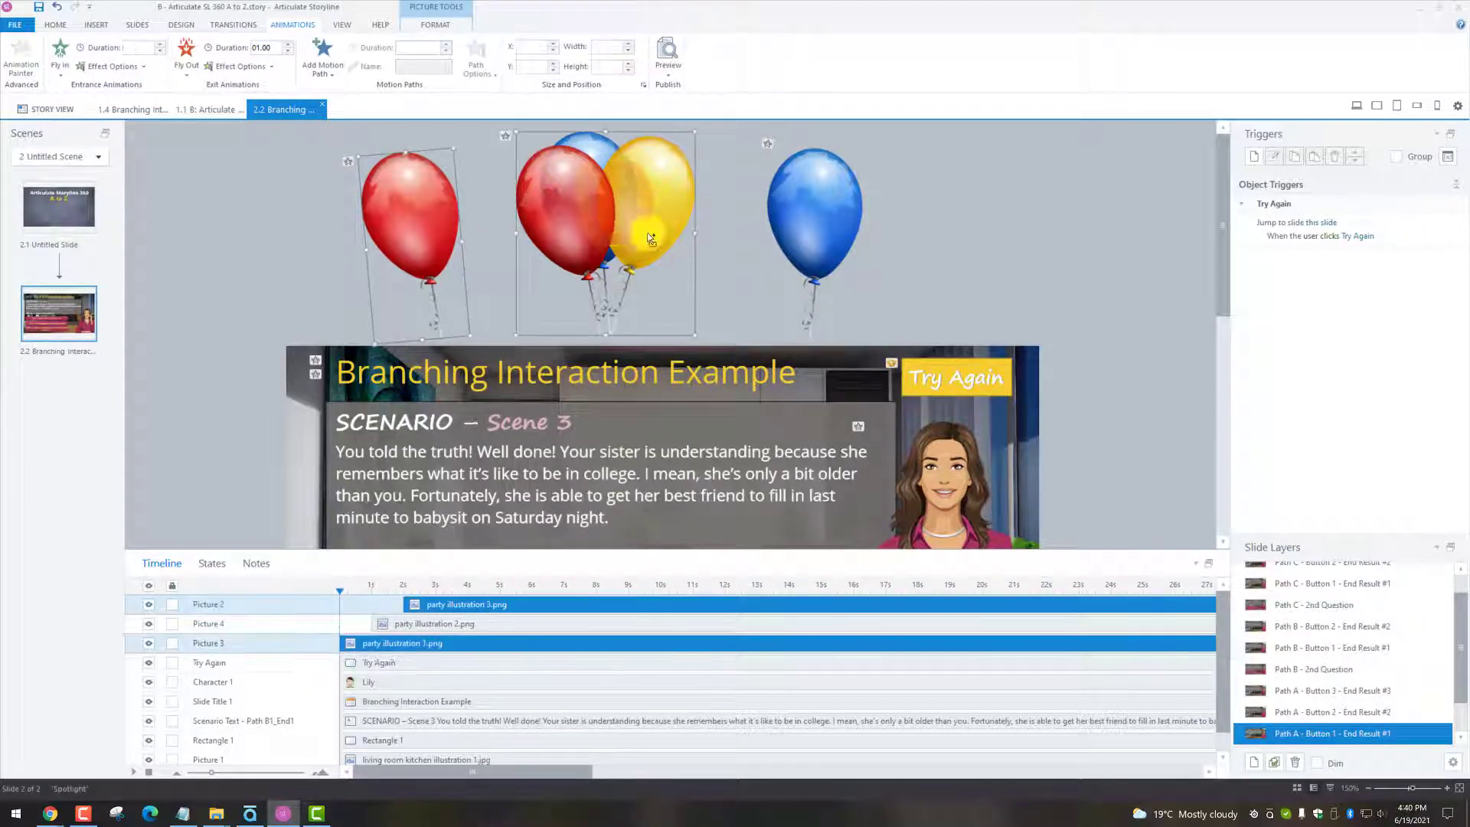
left_click(825, 238, "shift")
left_click(433, 25)
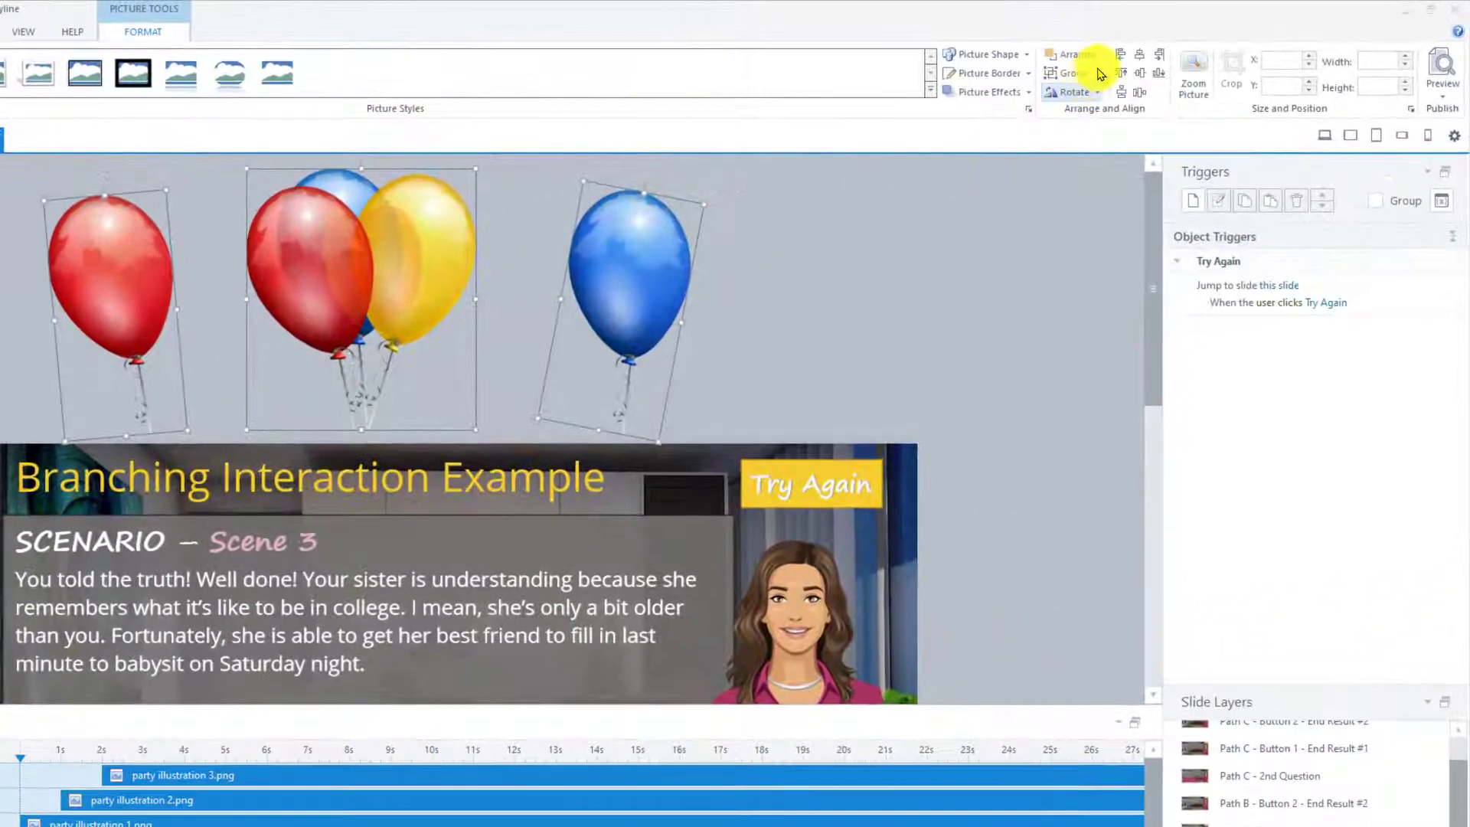
left_click(1102, 56)
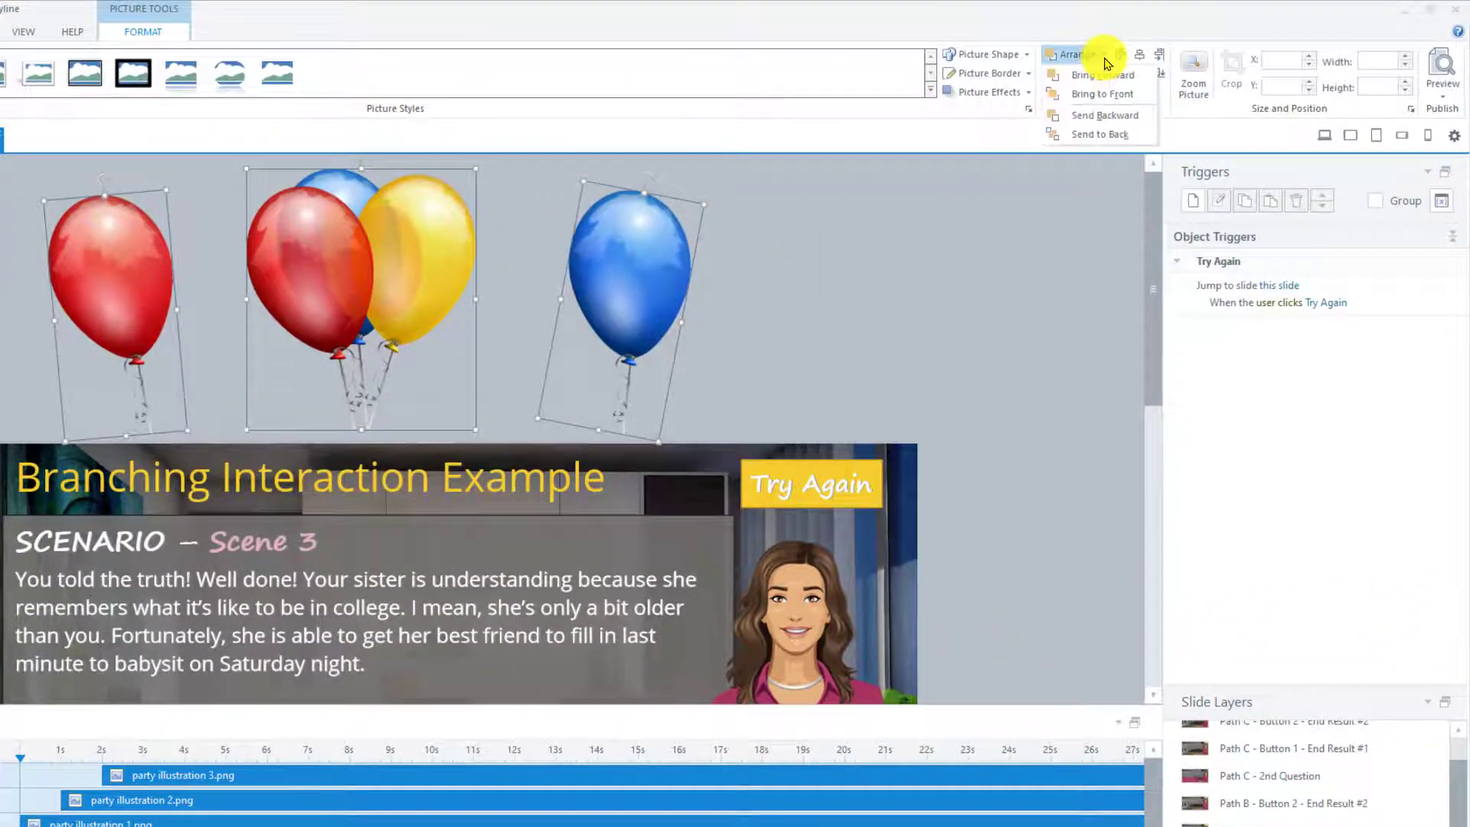
left_click(1100, 117)
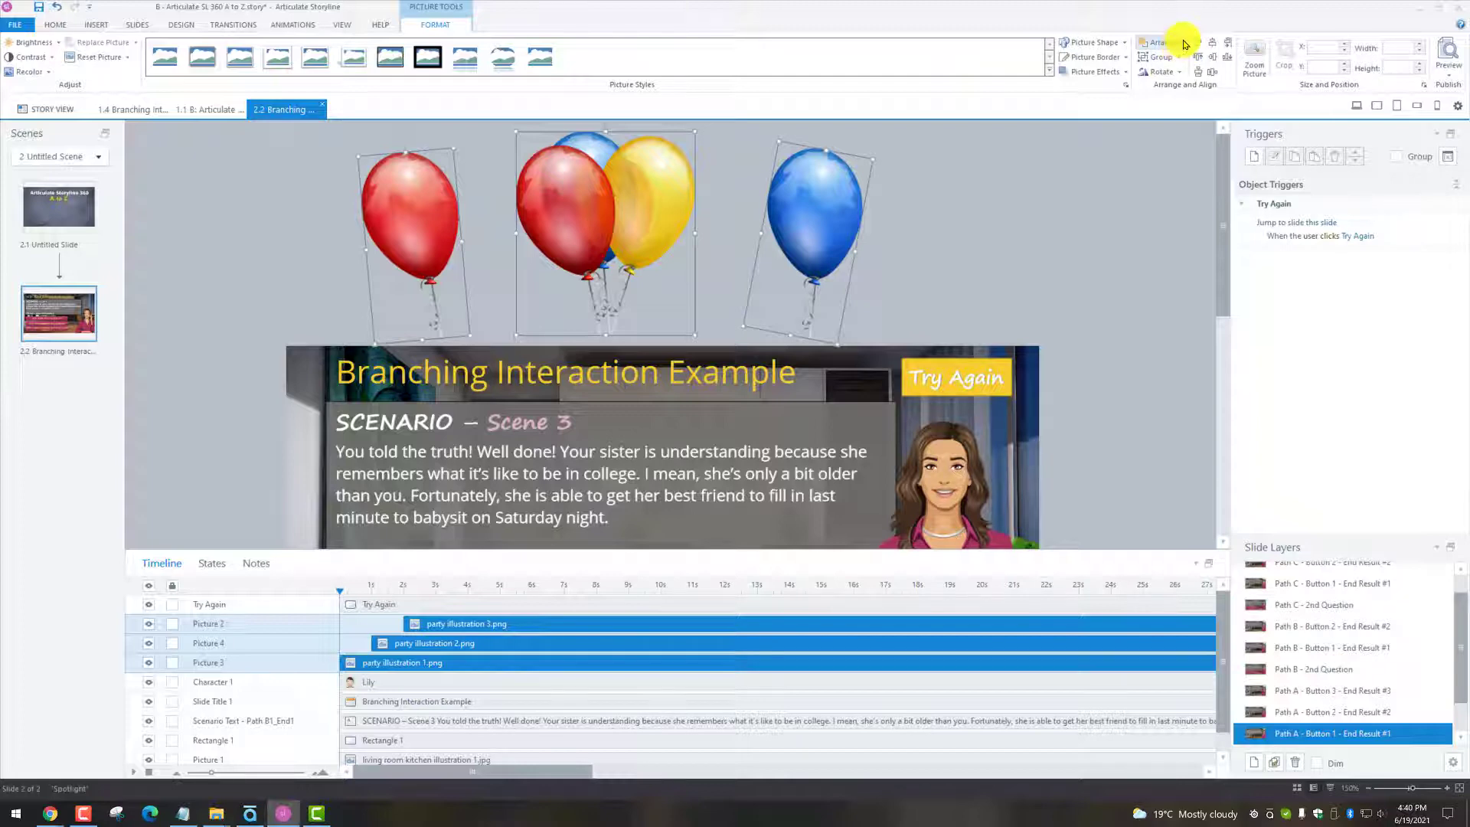
key("ctrl+bracketleft")
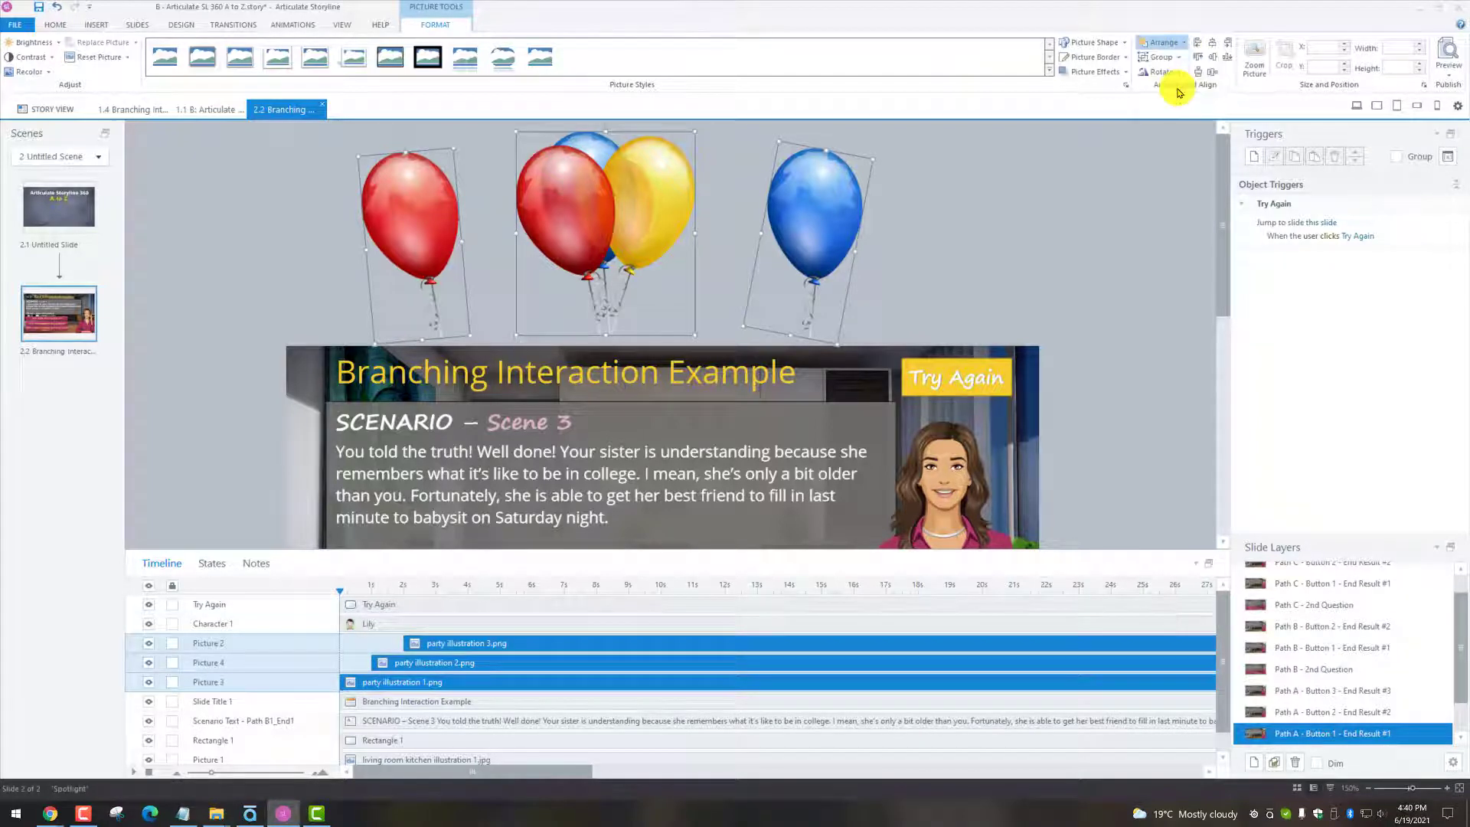
key("ctrl+bracketleft")
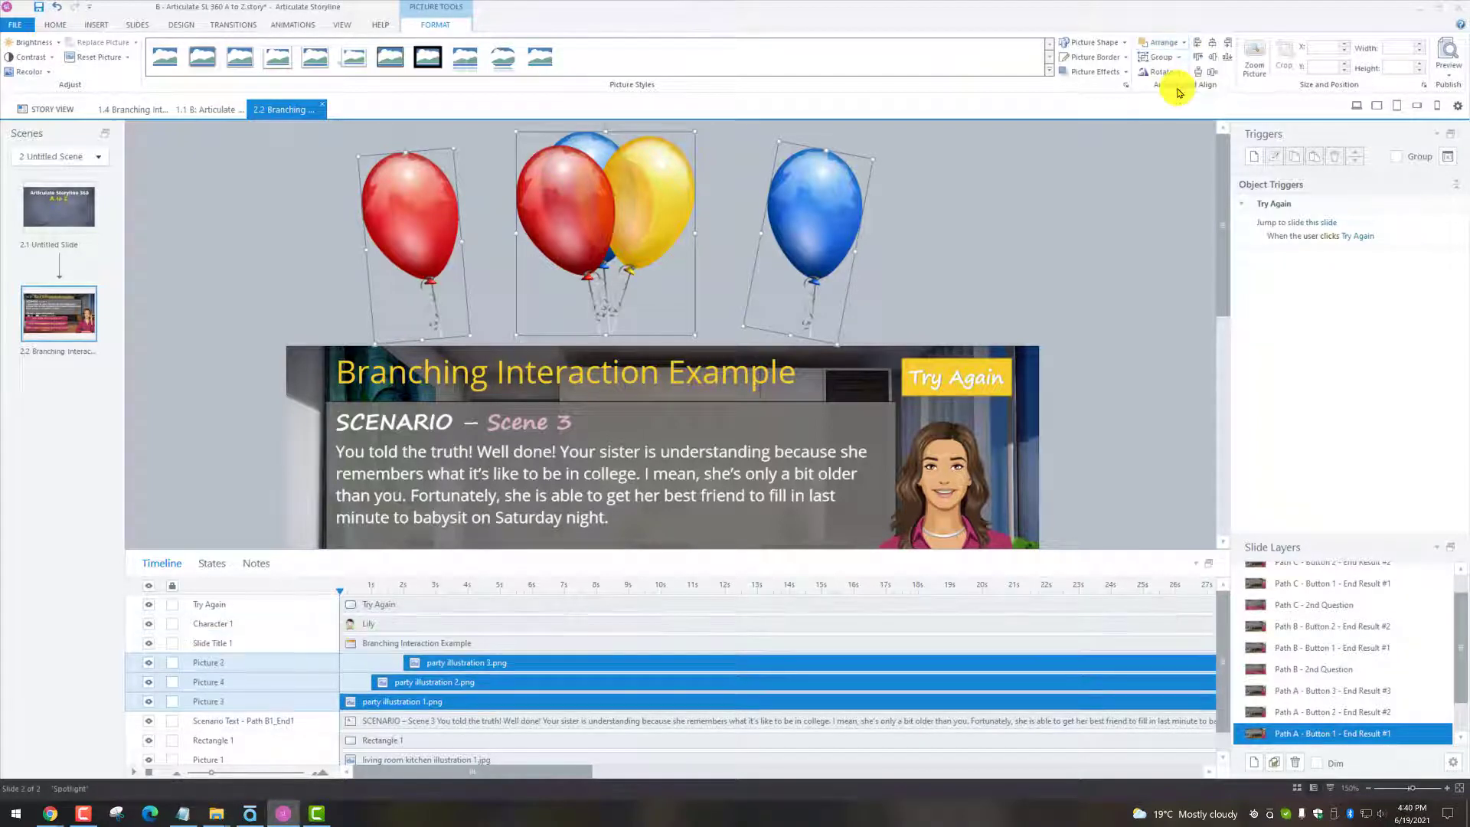
left_click(1182, 46)
left_click(1176, 91)
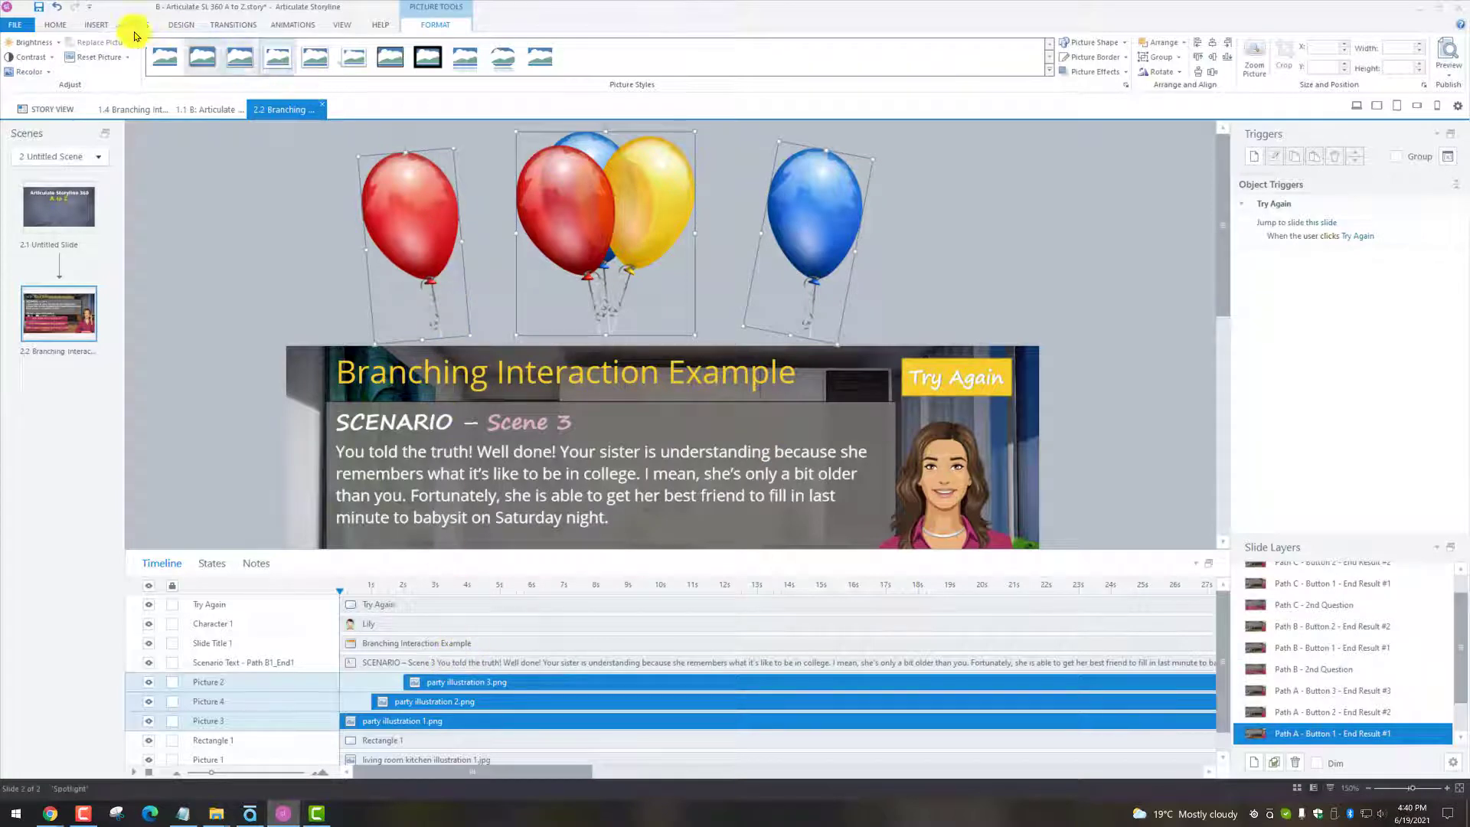
Preview the slide again along Path A to the Scene 3 end result to check the balloons' layering, then close the preview
left_click(64, 27)
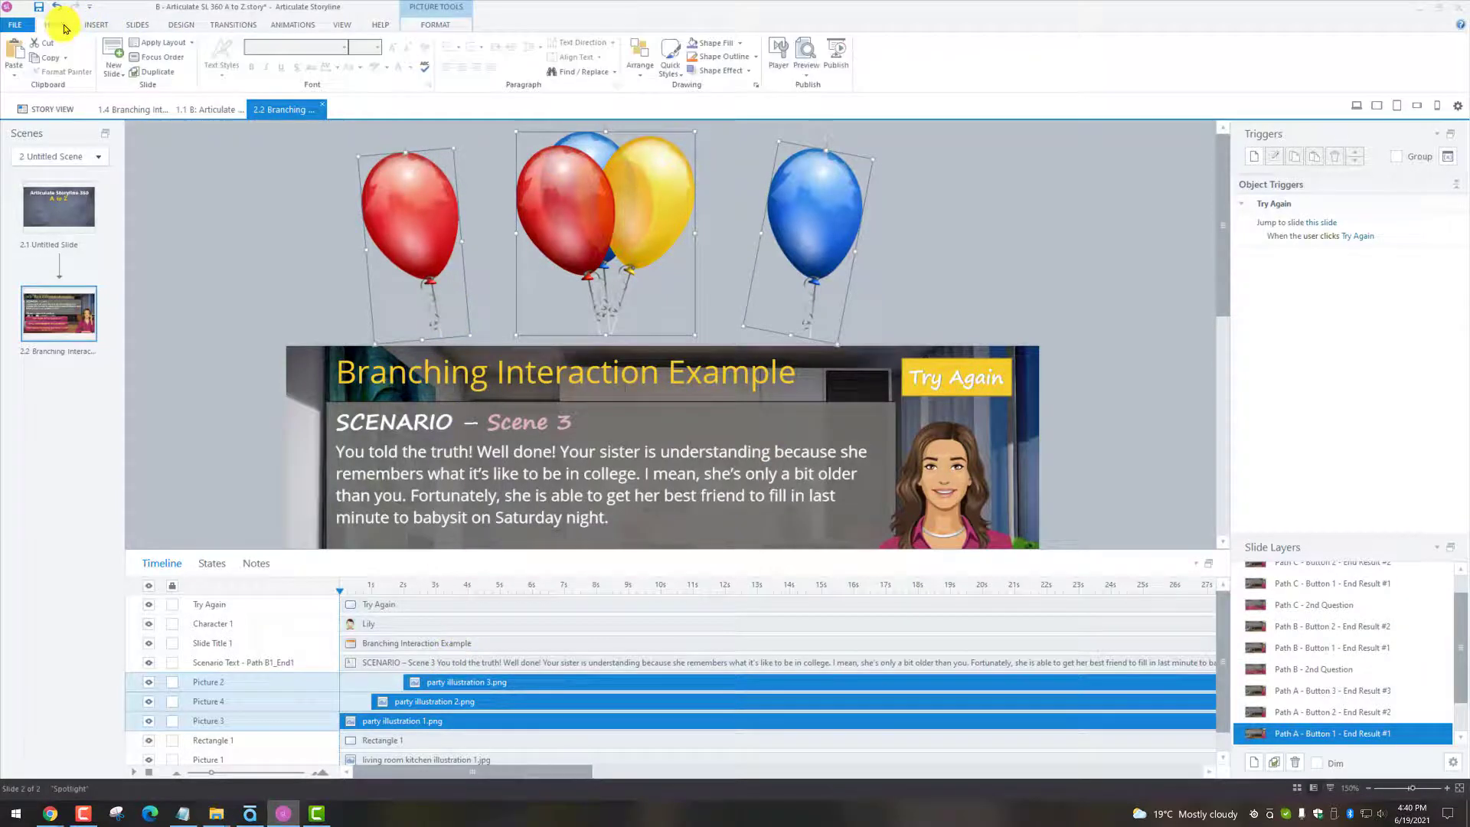
left_click(796, 74)
left_click(811, 90)
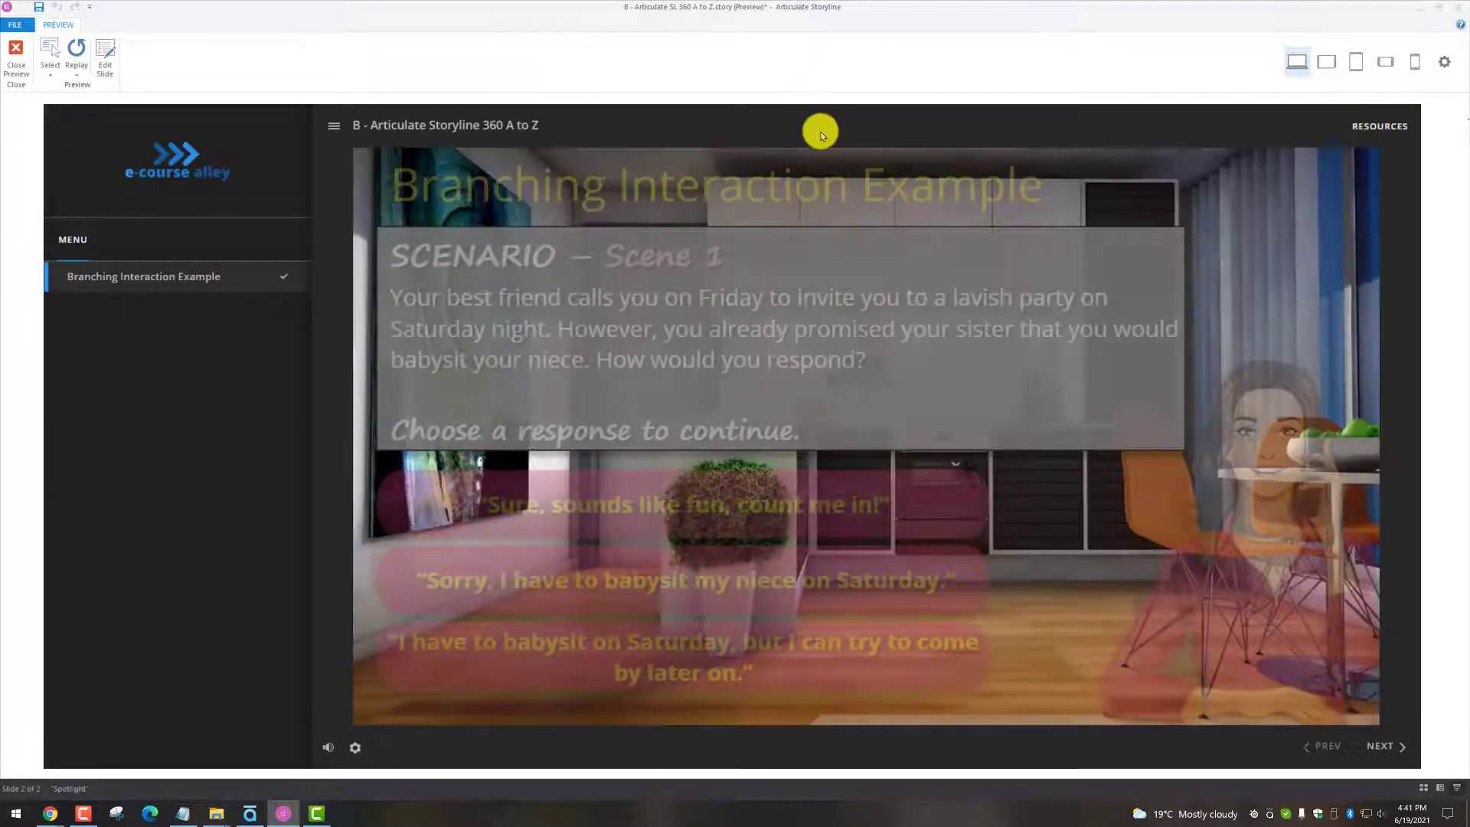
left_click(786, 494)
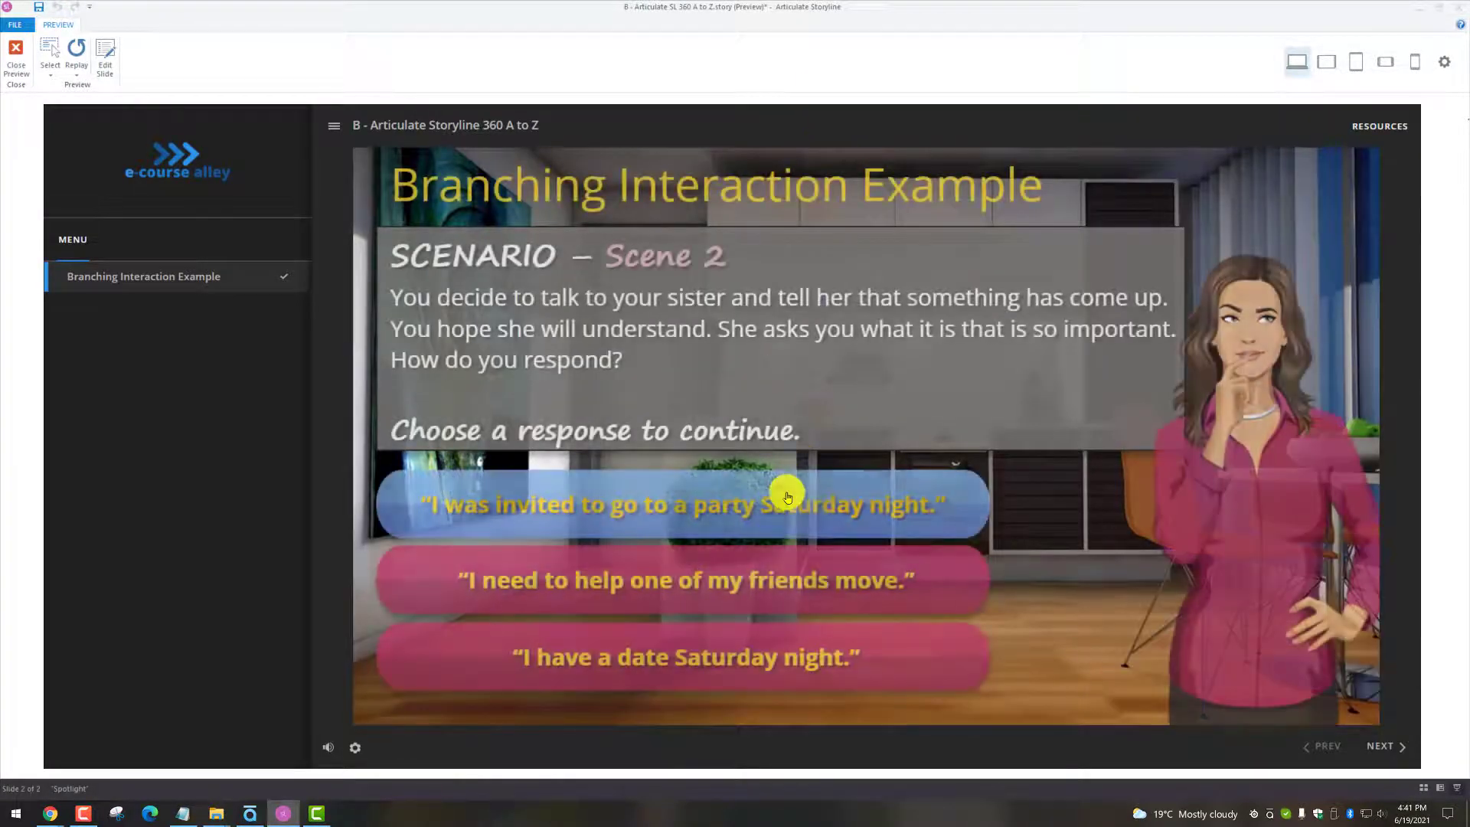
left_click(785, 506)
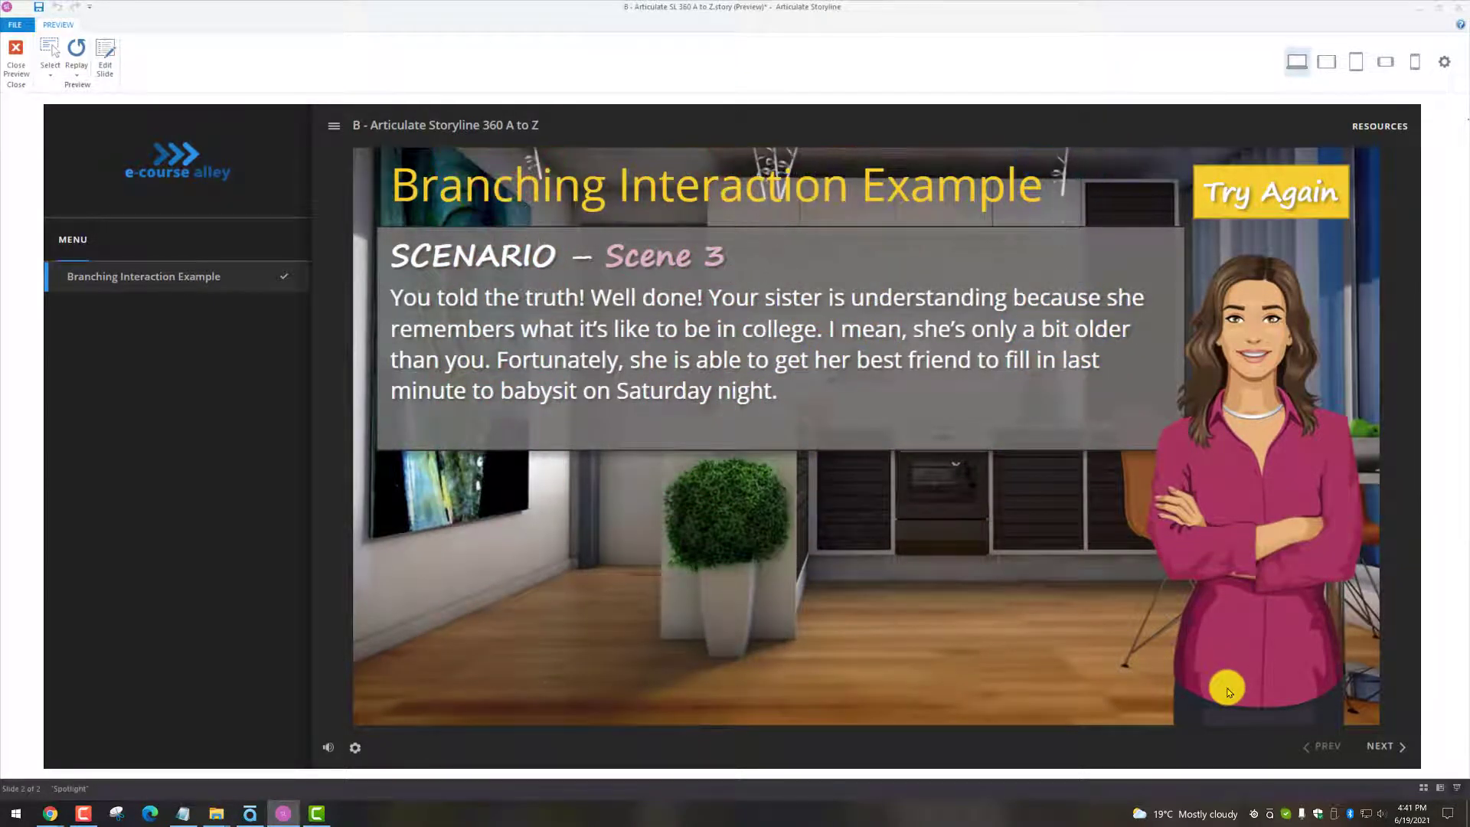
left_click(14, 51)
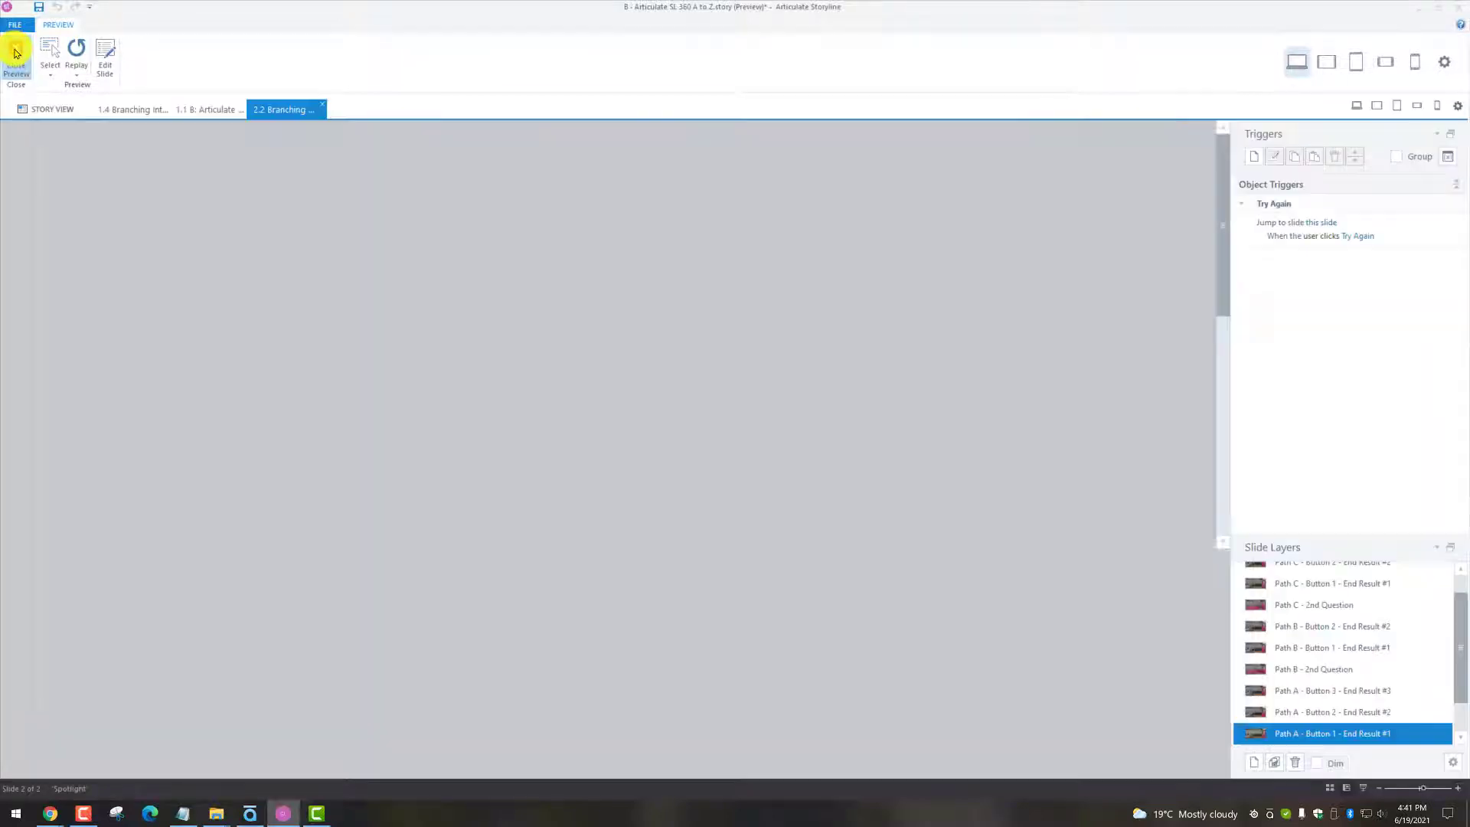